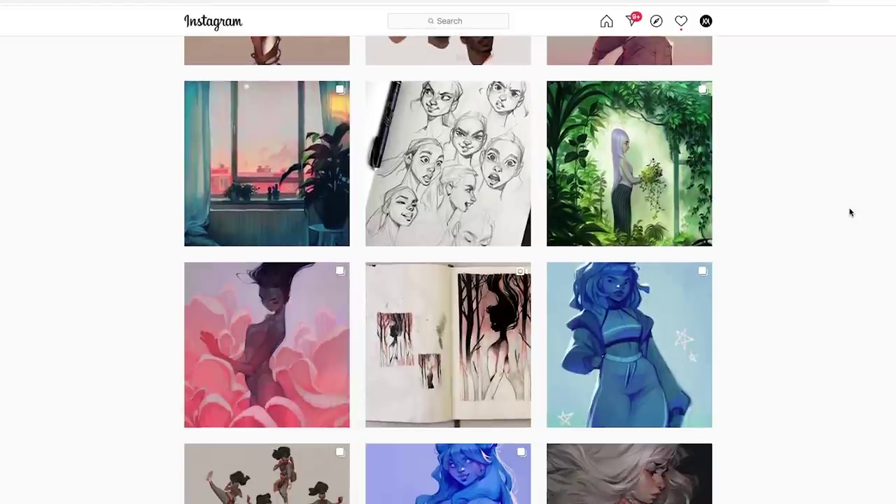
# - Browse the artist's Instagram post grid and examine the colours and lighting of the illustrations
pyautogui.scroll(-5, 851, 212)
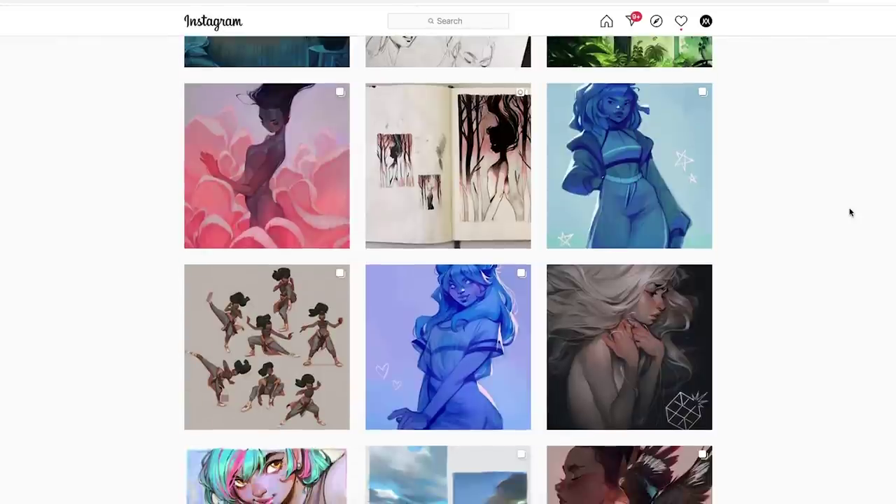
pyautogui.scroll(-6, 851, 213)
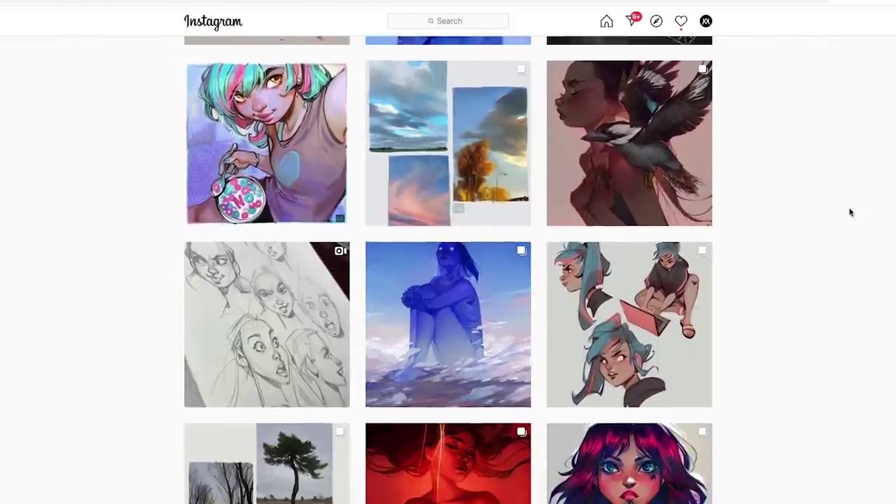
pyautogui.scroll(-3, 851, 212)
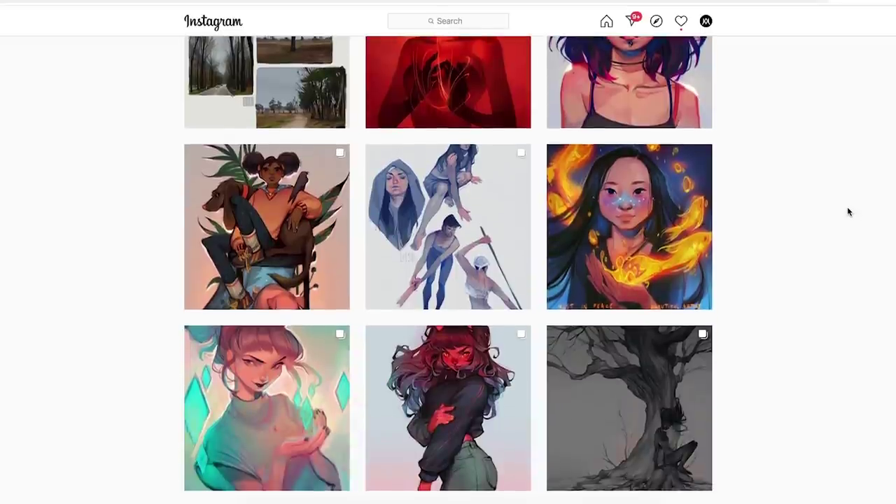
pyautogui.scroll(-1, 851, 213)
pyautogui.moveTo(697, 234)
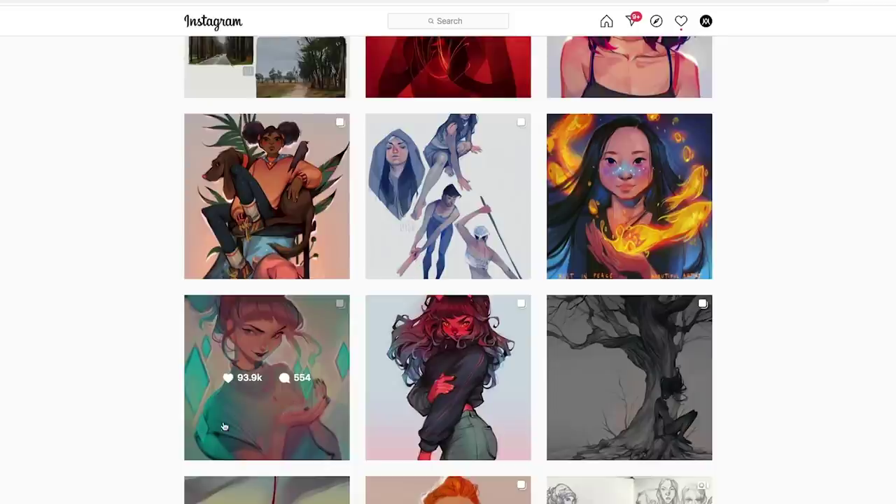
pyautogui.scroll(-5, 238, 409)
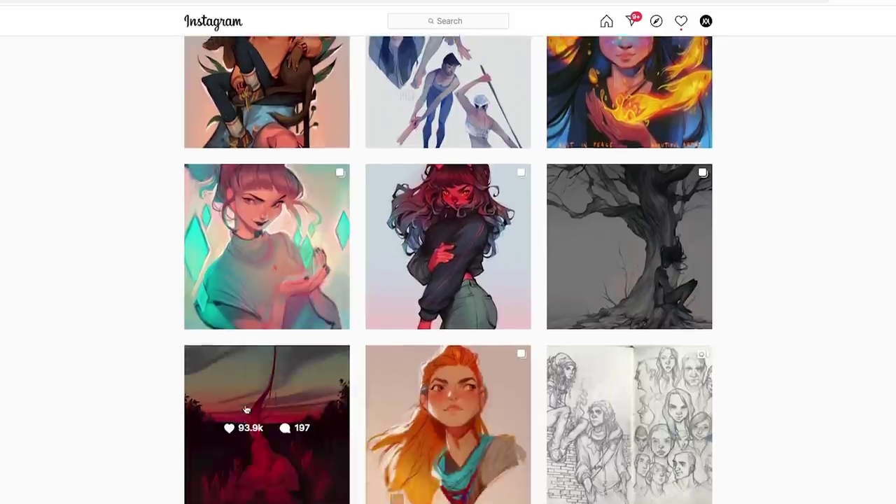
pyautogui.scroll(-7, 588, 397)
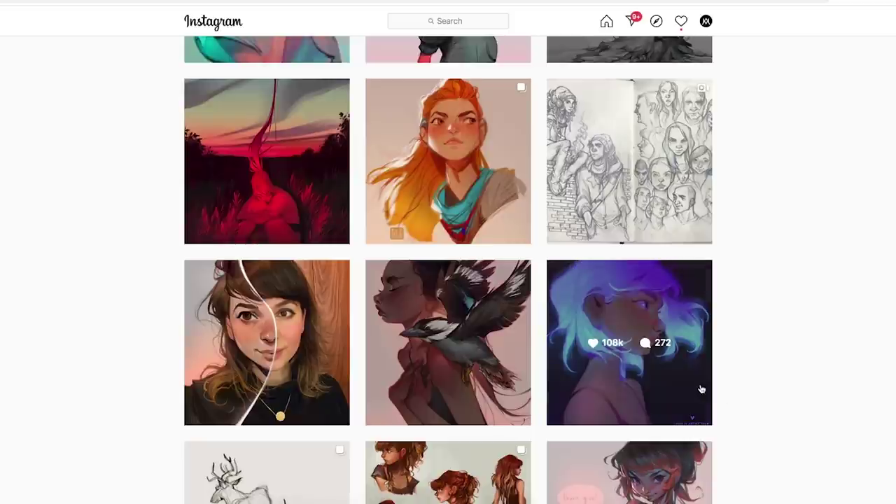
pyautogui.scroll(2, 701, 371)
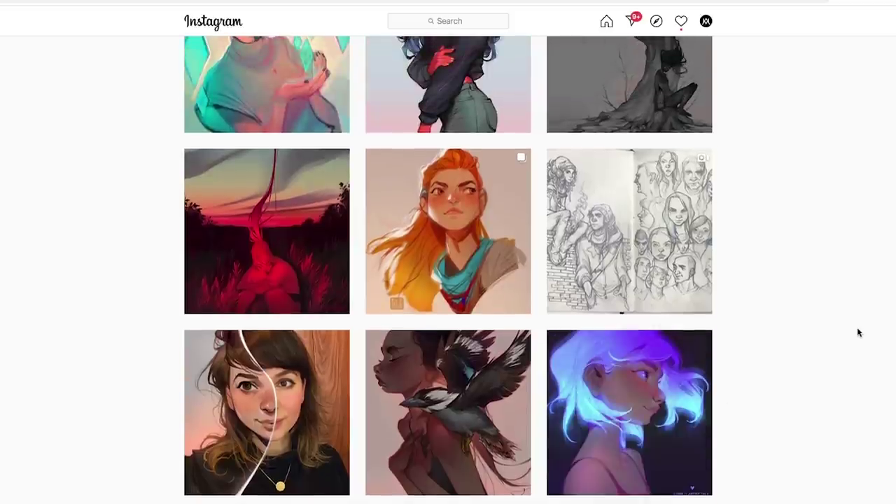
pyautogui.scroll(2, 830, 336)
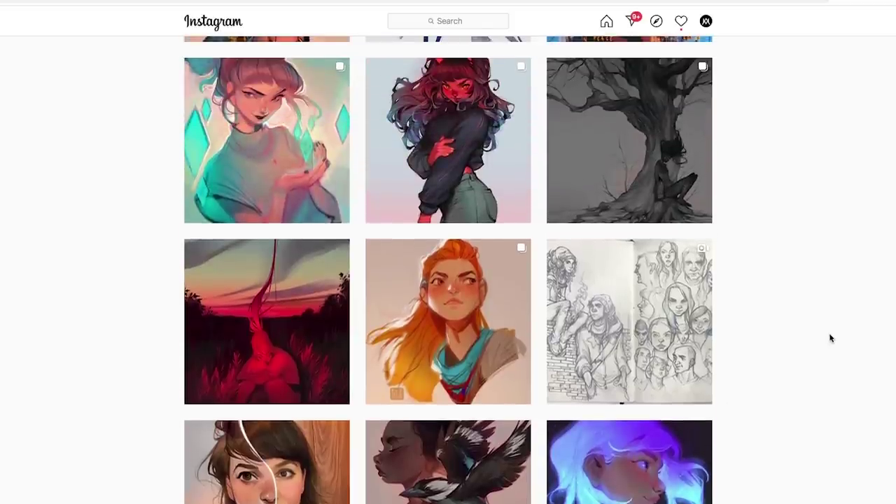
pyautogui.scroll(3, 831, 338)
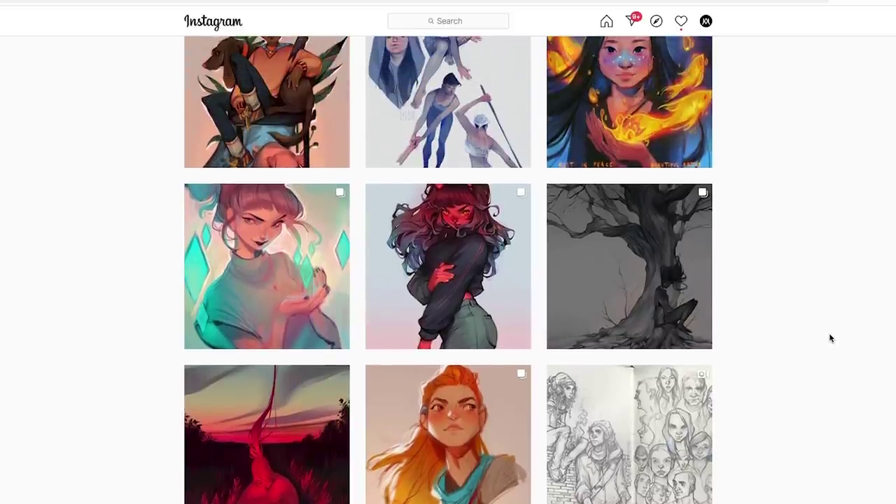
pyautogui.scroll(8, 831, 338)
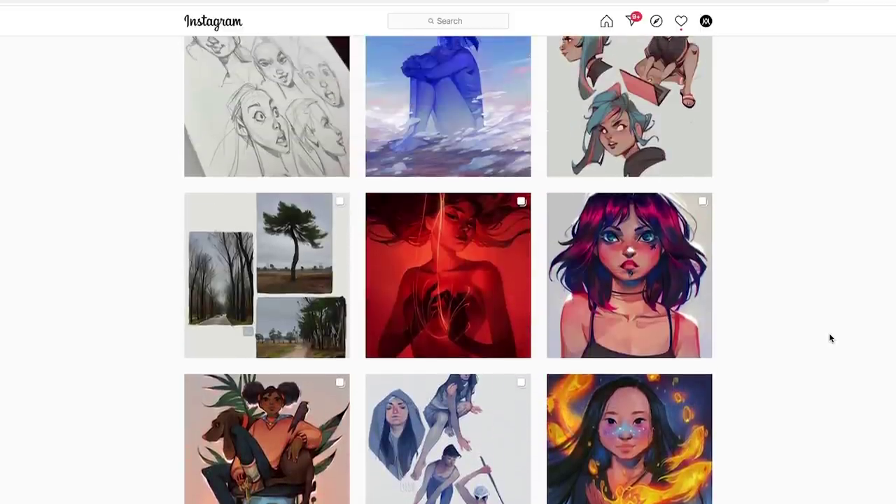
pyautogui.scroll(4, 830, 338)
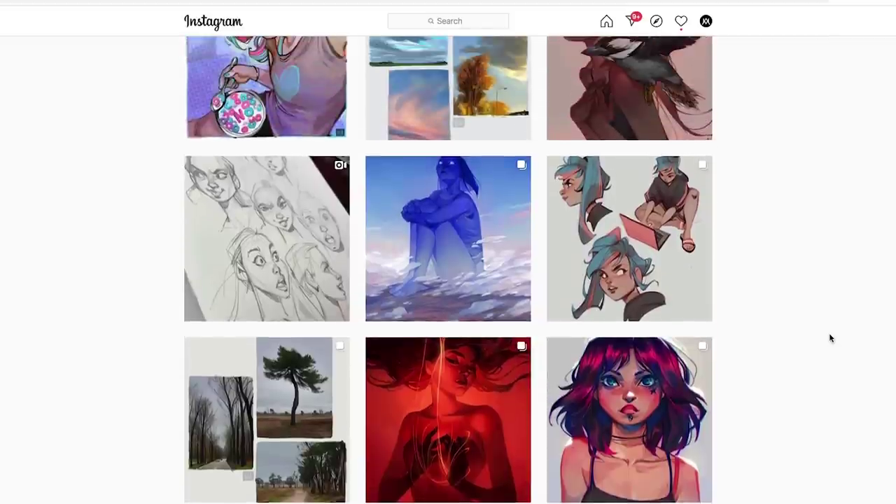
pyautogui.scroll(3, 831, 339)
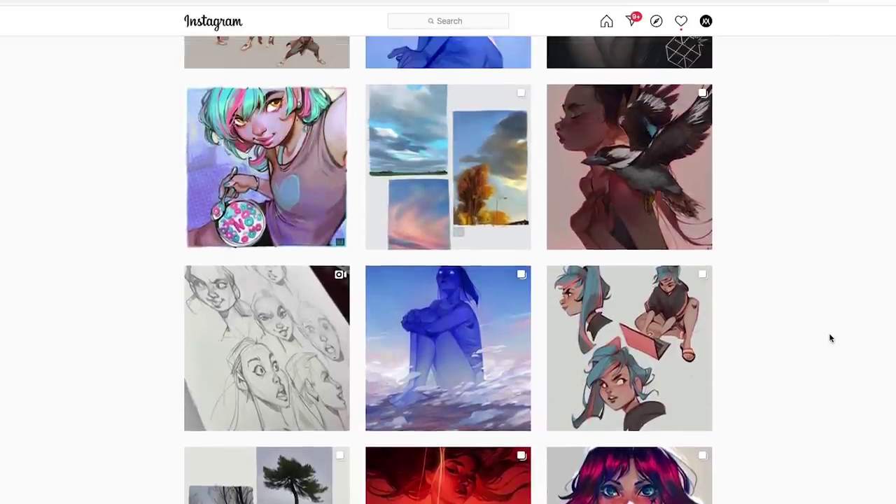
pyautogui.scroll(2, 831, 338)
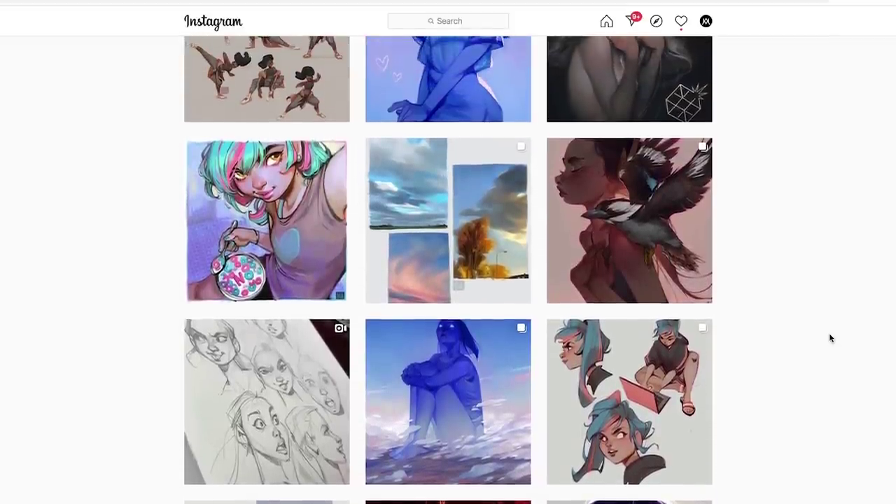
pyautogui.scroll(4, 831, 338)
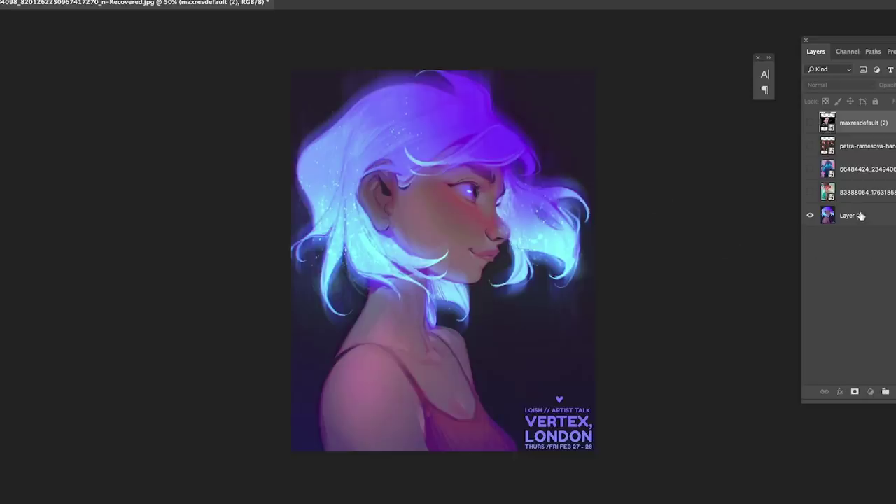
# - In the Photoshop document, add a new layer above Layer 0 and set the brush colour to bright red
pyautogui.click(861, 216)
pyautogui.hotkey('ctrl', 'shift', 'alt', 'n')
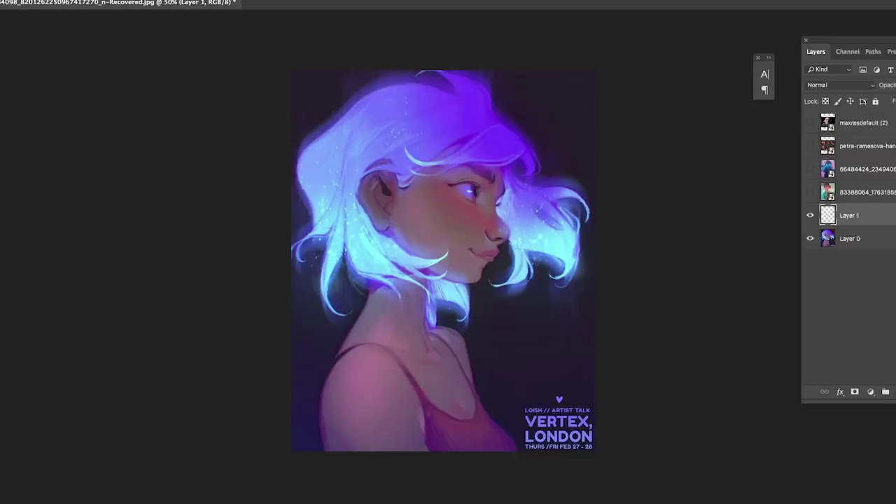
pyautogui.scroll(-2, 779, 239)
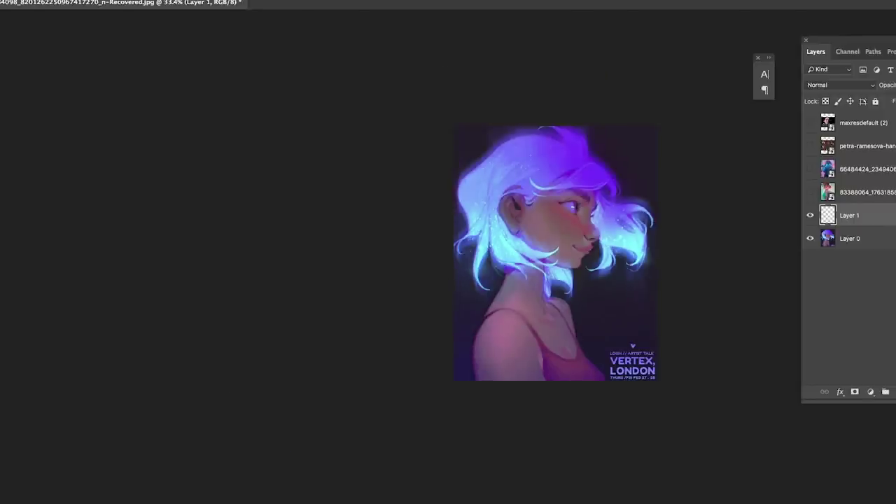
pyautogui.click(2, 359)
pyautogui.click(680, 143)
pyautogui.press('Return')
# - Draw a red circle around the face with arrows at the forehead and cheek, and a larger curve around the whole head
pyautogui.moveTo(600, 159); pyautogui.dragTo(584, 178)
pyautogui.moveTo(563, 241); pyautogui.dragTo(570, 223)
pyautogui.moveTo(538, 224)
pyautogui.mouseDown()
pyautogui.moveTo(596, 193)
pyautogui.moveTo(587, 185)
pyautogui.mouseUp()
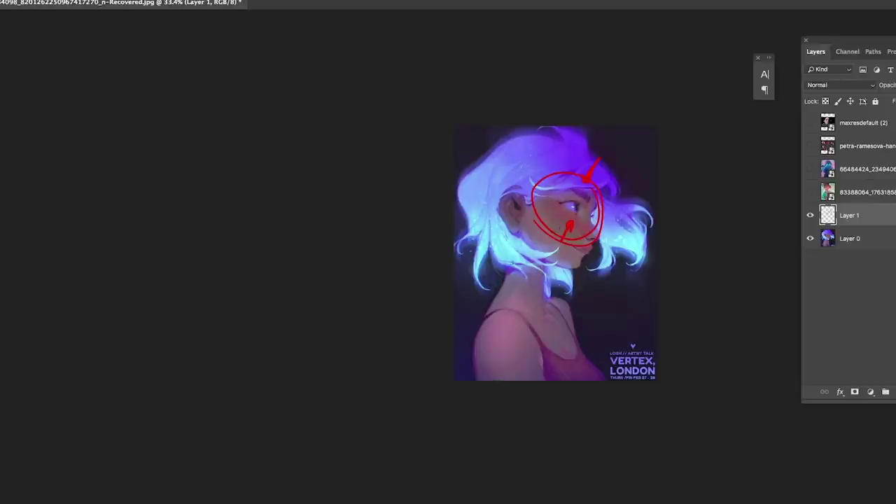
pyautogui.moveTo(478, 243); pyautogui.dragTo(545, 290)
pyautogui.moveTo(484, 262)
pyautogui.mouseDown()
pyautogui.moveTo(472, 223)
pyautogui.moveTo(487, 170)
pyautogui.moveTo(528, 145)
pyautogui.moveTo(605, 159)
pyautogui.moveTo(623, 178)
pyautogui.moveTo(597, 226)
pyautogui.mouseUp()
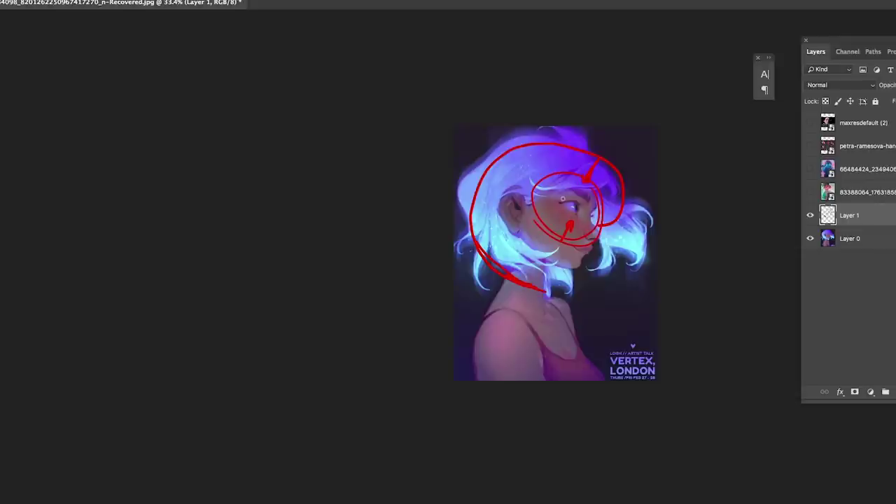
# - Hide Layer 1, add a new layer above it, and set the brush size to 11 px
pyautogui.click(810, 215)
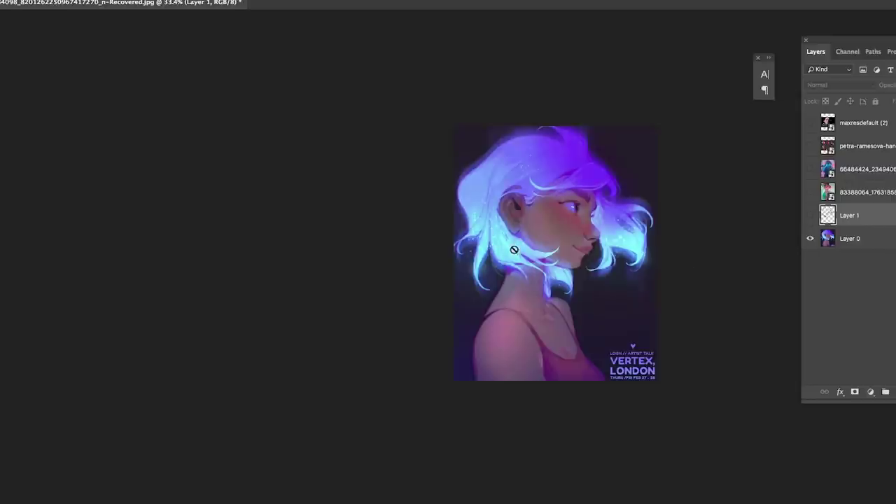
pyautogui.hotkey('ctrl', 'shift', 'alt', 'n')
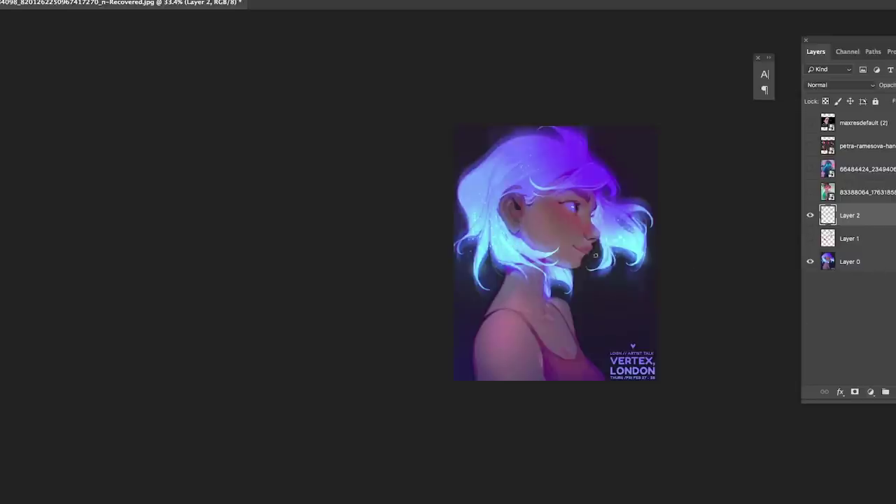
pyautogui.moveTo(571, 242); pyautogui.dragTo(624, 241)
pyautogui.rightClick(537, 213)
pyautogui.moveTo(565, 275); pyautogui.dragTo(563, 277)
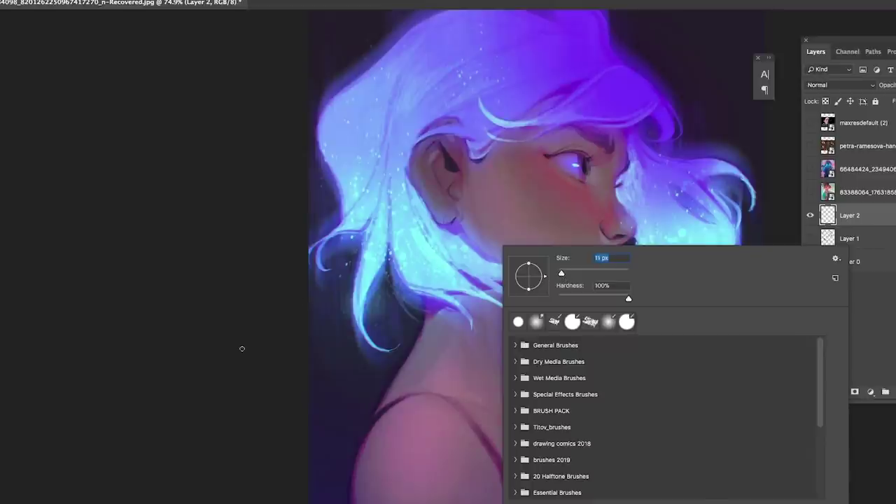
pyautogui.press('Return')
# - Sketch a red tapered light source with short rays around it in the dark area below the front hair
pyautogui.moveTo(634, 350)
pyautogui.mouseDown()
pyautogui.moveTo(635, 410)
pyautogui.moveTo(652, 365)
pyautogui.moveTo(636, 345)
pyautogui.moveTo(605, 349)
pyautogui.mouseUp()
pyautogui.moveTo(616, 384)
pyautogui.mouseDown()
pyautogui.moveTo(604, 389)
pyautogui.moveTo(615, 416)
pyautogui.moveTo(645, 442)
pyautogui.mouseUp()
pyautogui.moveTo(665, 389); pyautogui.dragTo(683, 400)
pyautogui.moveTo(670, 370)
pyautogui.mouseDown()
pyautogui.moveTo(690, 366)
pyautogui.moveTo(690, 337)
pyautogui.moveTo(662, 329)
pyautogui.mouseUp()
pyautogui.scroll(-2, 664, 322)
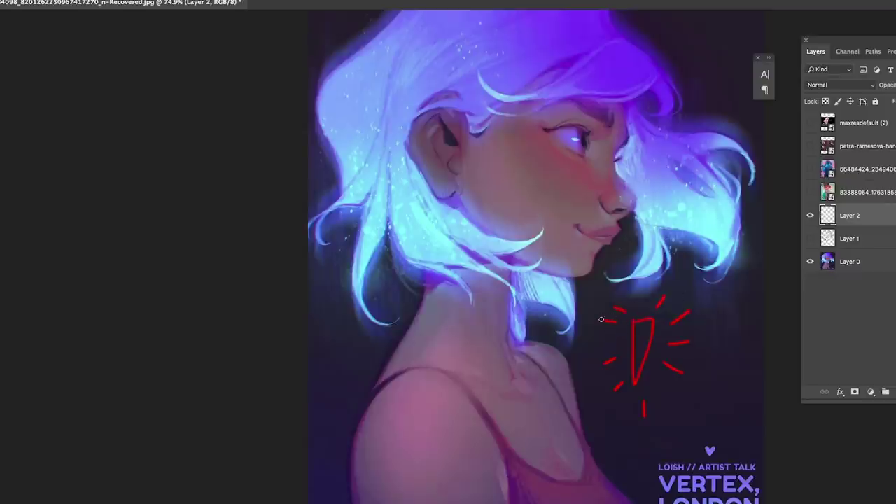
pyautogui.scroll(3, 637, 231)
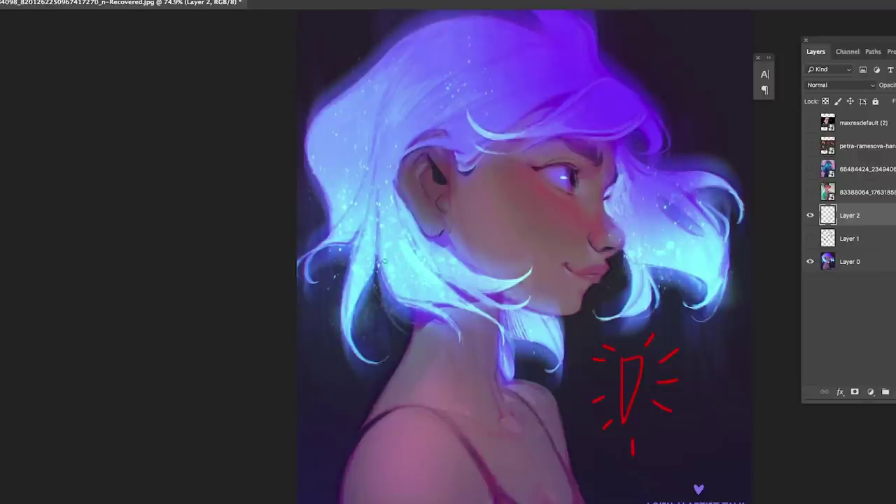
# - Draw red arrows pointing outward and down from the back hair, the nape and the underside of the front hair
pyautogui.moveTo(400, 305); pyautogui.dragTo(455, 291)
pyautogui.moveTo(295, 379)
pyautogui.mouseDown()
pyautogui.moveTo(275, 416)
pyautogui.moveTo(286, 408)
pyautogui.mouseUp()
pyautogui.moveTo(277, 387); pyautogui.dragTo(281, 401)
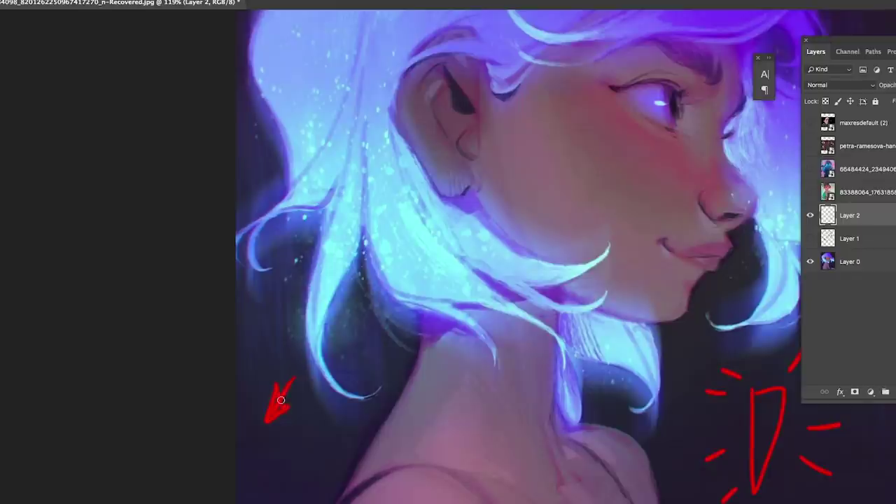
pyautogui.moveTo(378, 344)
pyautogui.mouseDown()
pyautogui.moveTo(373, 380)
pyautogui.moveTo(388, 366)
pyautogui.mouseUp()
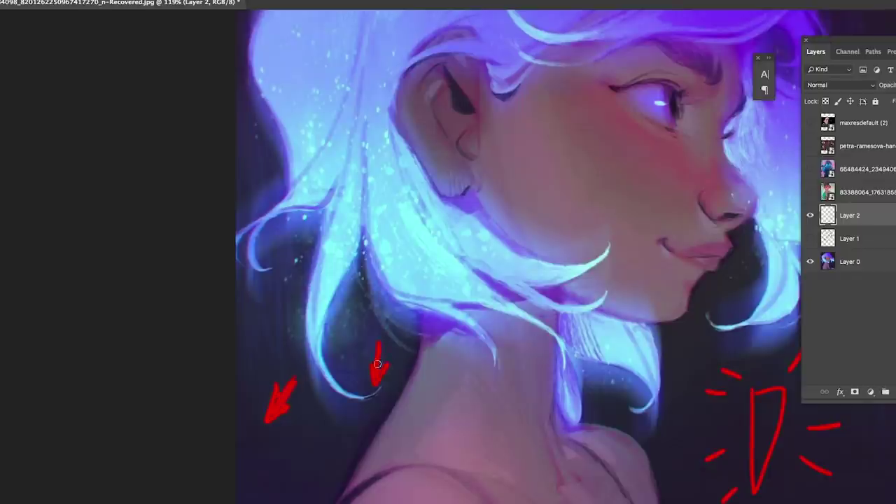
pyautogui.moveTo(509, 344)
pyautogui.mouseDown()
pyautogui.moveTo(512, 382)
pyautogui.moveTo(520, 370)
pyautogui.mouseUp()
pyautogui.scroll(-2, 533, 343)
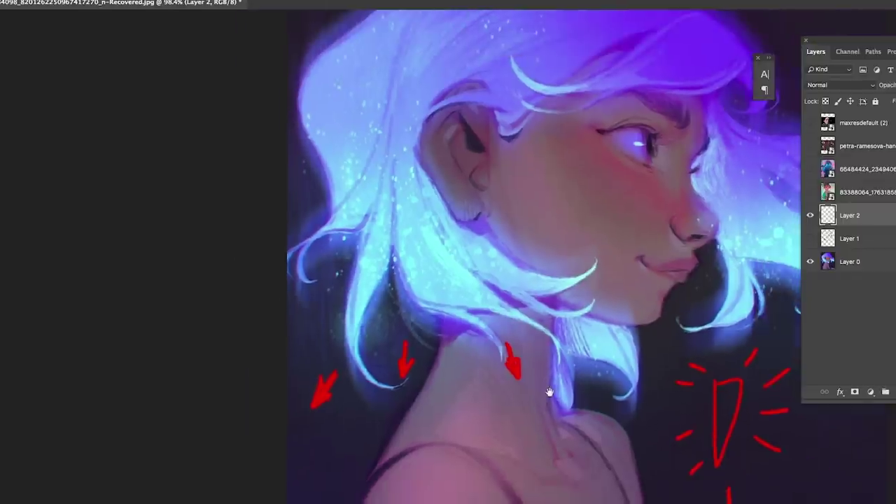
pyautogui.moveTo(556, 396); pyautogui.dragTo(514, 363)
pyautogui.moveTo(737, 259)
pyautogui.mouseDown()
pyautogui.moveTo(744, 302)
pyautogui.moveTo(752, 280)
pyautogui.mouseUp()
# - Draw red arrows pointing from the glowing hair onto the jaw below the ear and up onto the chin
pyautogui.moveTo(443, 168)
pyautogui.mouseDown()
pyautogui.moveTo(466, 186)
pyautogui.moveTo(499, 191)
pyautogui.mouseUp()
pyautogui.moveTo(404, 247); pyautogui.dragTo(439, 227)
pyautogui.moveTo(420, 225); pyautogui.dragTo(436, 242)
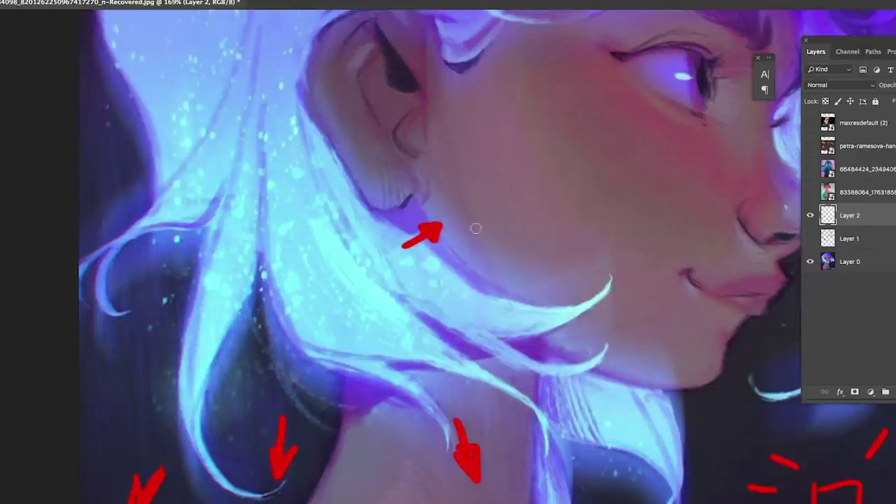
pyautogui.moveTo(627, 408)
pyautogui.mouseDown()
pyautogui.moveTo(614, 427)
pyautogui.moveTo(610, 398)
pyautogui.moveTo(631, 403)
pyautogui.mouseUp()
# - Draw red arrows pointing from the glowing hair toward the nose, the brow and the ear
pyautogui.keyDown('alt'); pyautogui.click(620, 284); pyautogui.keyUp('alt')
pyautogui.moveTo(634, 217); pyautogui.dragTo(536, 338)
pyautogui.moveTo(703, 280)
pyautogui.mouseDown()
pyautogui.moveTo(679, 306)
pyautogui.moveTo(690, 305)
pyautogui.mouseUp()
pyautogui.moveTo(704, 190)
pyautogui.mouseDown()
pyautogui.moveTo(674, 200)
pyautogui.moveTo(692, 209)
pyautogui.mouseUp()
pyautogui.moveTo(220, 311); pyautogui.dragTo(262, 270)
pyautogui.moveTo(262, 271); pyautogui.dragTo(258, 288)
# - Draw a red arrow pointing down from the hair strand at the front of the neck toward the shoulder
pyautogui.press('super+0')
pyautogui.moveTo(431, 327); pyautogui.dragTo(459, 310)
pyautogui.moveTo(554, 305); pyautogui.dragTo(552, 339)
pyautogui.scroll(-3, 552, 334)
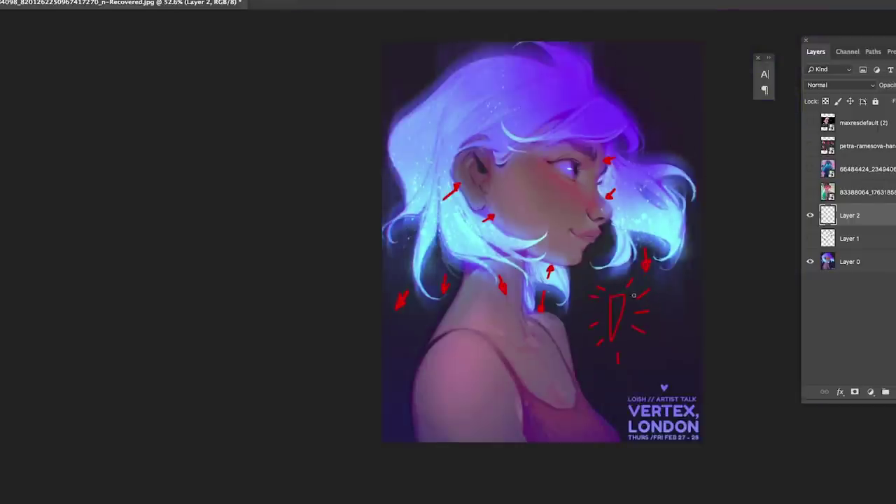
# - Hide Layer 2 and, on a new layer, draw a long red arrow from the portrait's upper edge diagonally down to the chest
pyautogui.click(810, 215)
pyautogui.click(886, 392)
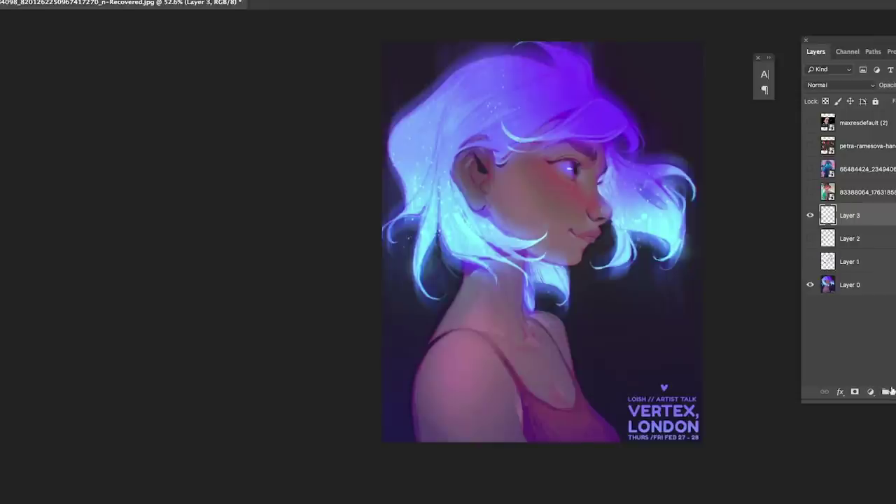
pyautogui.scroll(-3, 549, 227)
pyautogui.moveTo(614, 104); pyautogui.dragTo(526, 306)
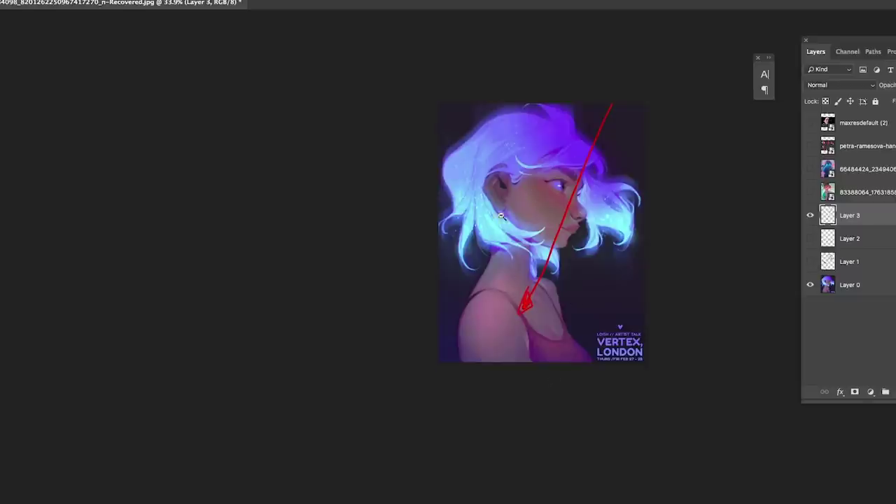
# - Draw short red arrows toward the lowest back hair strand and the back of the neck, and hide Layer 3
pyautogui.scroll(2, 502, 216)
pyautogui.moveTo(422, 302); pyautogui.dragTo(432, 301)
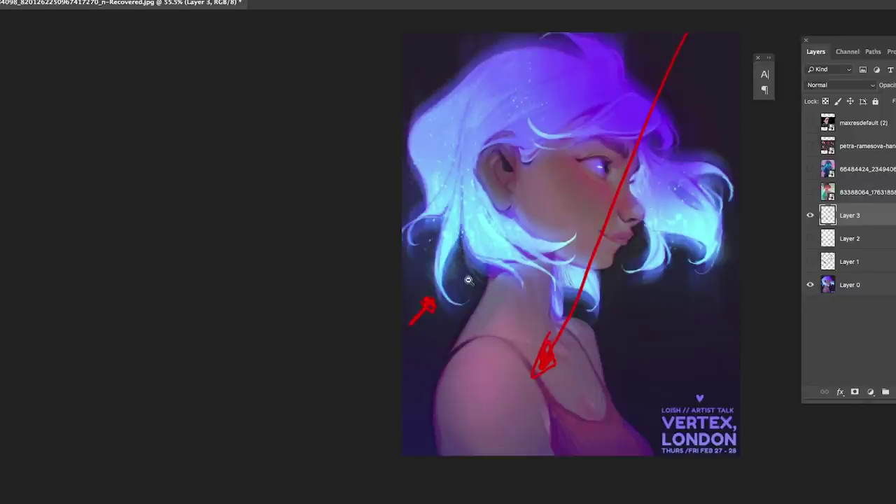
pyautogui.scroll(2, 479, 280)
pyautogui.scroll(-2, 526, 298)
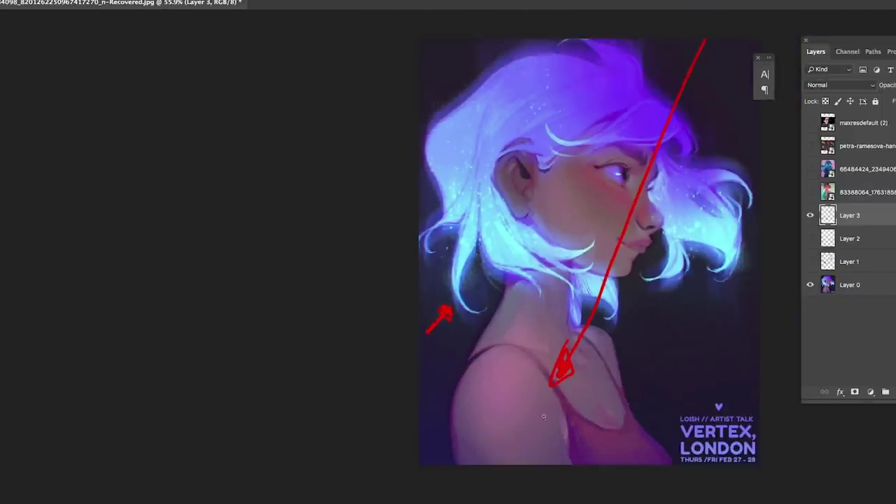
pyautogui.moveTo(499, 331); pyautogui.dragTo(508, 326)
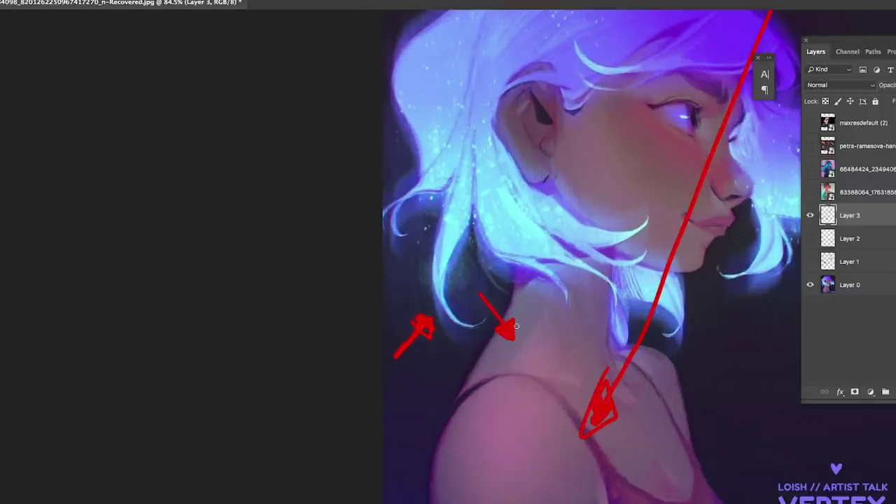
pyautogui.scroll(2, 507, 321)
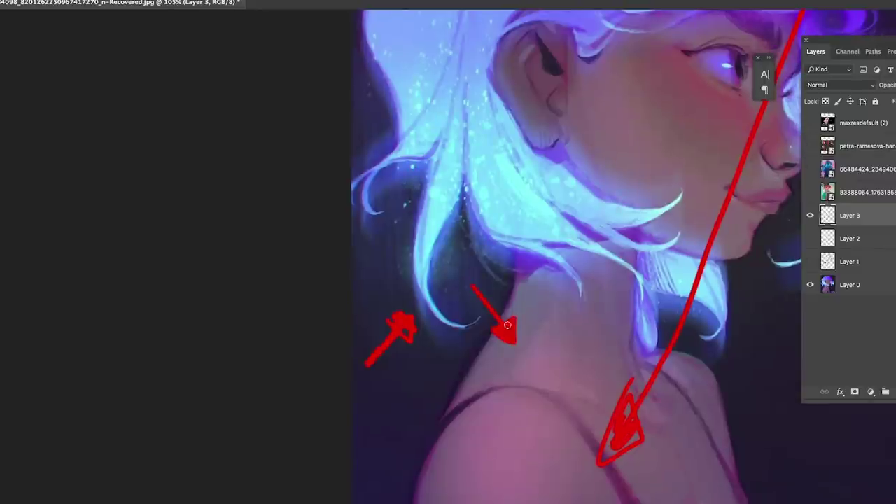
pyautogui.scroll(-3, 519, 316)
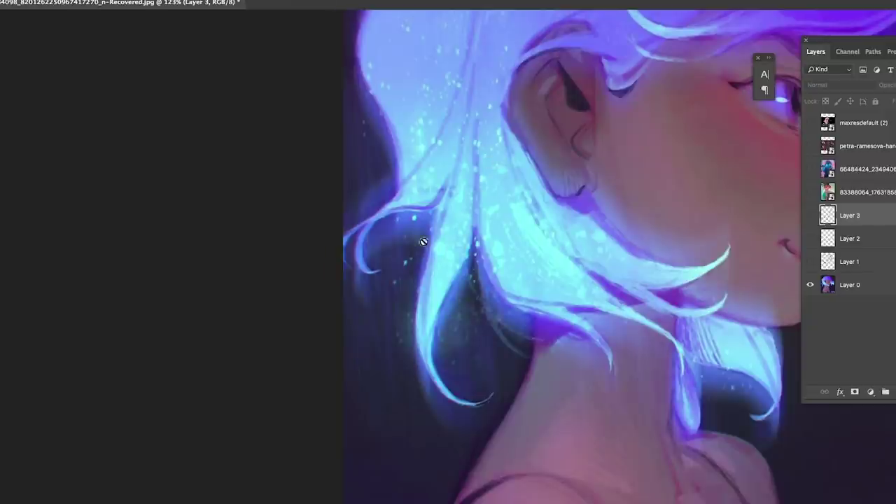
# - Add a new layer above Layer 3 and set the foreground colour to medium blue 2a7baa
pyautogui.scroll(-3, 671, 237)
pyautogui.hscroll(3, 671, 237)
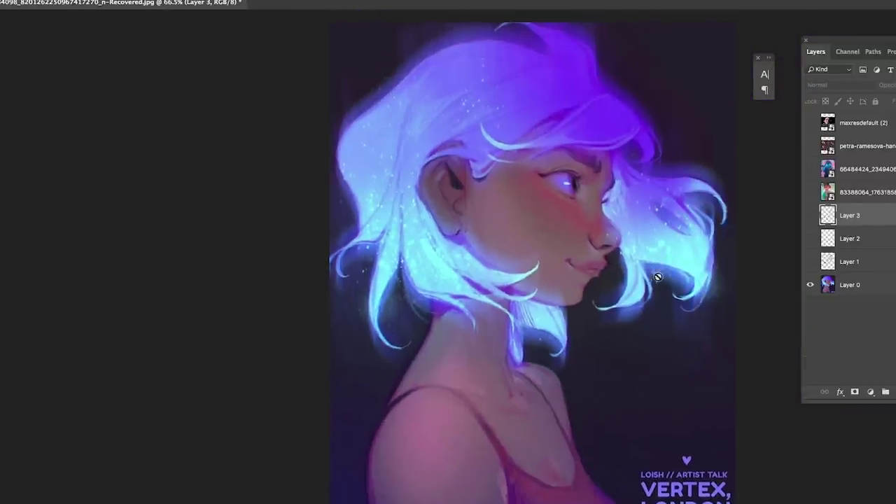
pyautogui.press('alt+shift+super+n')
pyautogui.moveTo(674, 348); pyautogui.dragTo(661, 322)
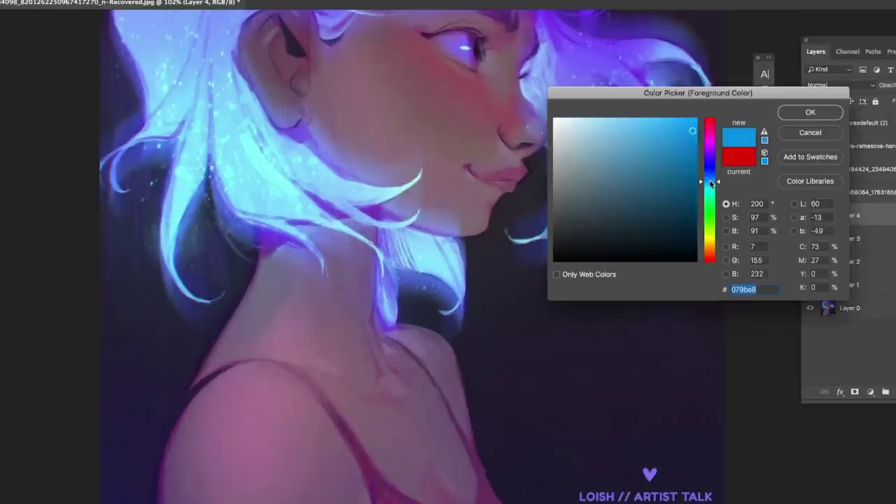
pyautogui.moveTo(711, 183); pyautogui.dragTo(711, 181)
pyautogui.moveTo(651, 159)
pyautogui.mouseDown()
pyautogui.moveTo(644, 145)
pyautogui.moveTo(657, 152)
pyautogui.moveTo(654, 184)
pyautogui.moveTo(661, 171)
pyautogui.mouseUp()
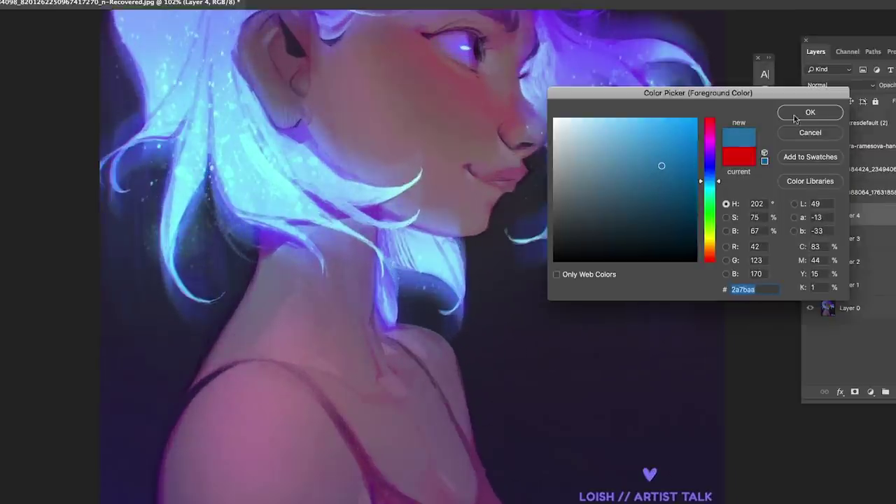
pyautogui.click(797, 116)
# - Cover the portrait with a black layer and paint a flat blue hair lock with two side strands on Layer 4 using a hard round 30 px brush
pyautogui.rightClick(626, 323)
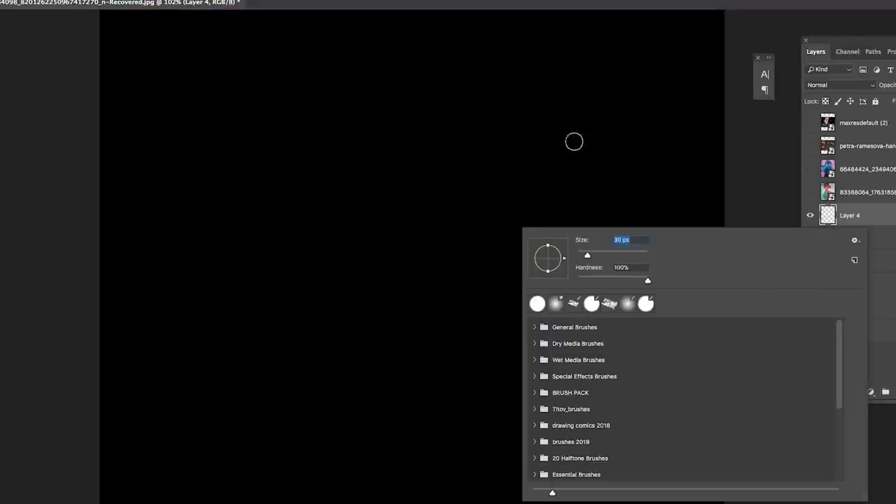
pyautogui.click(43, 314)
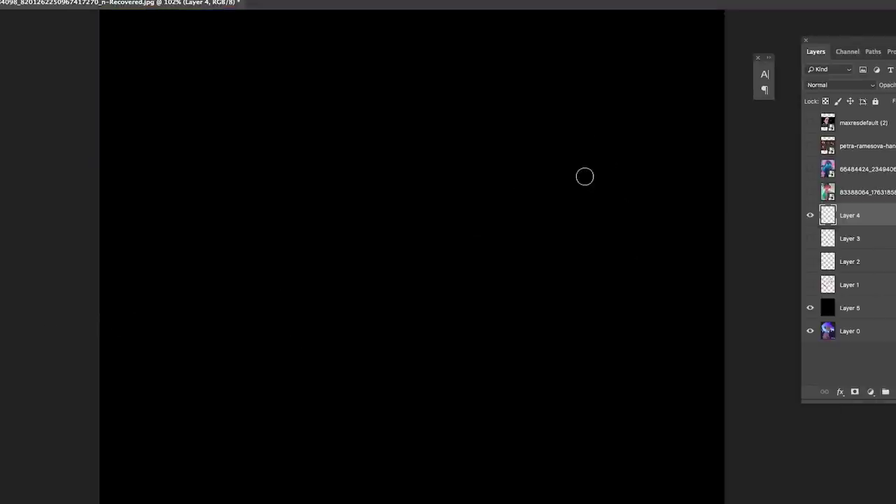
pyautogui.moveTo(591, 132)
pyautogui.mouseDown()
pyautogui.moveTo(570, 211)
pyautogui.moveTo(578, 194)
pyautogui.moveTo(532, 271)
pyautogui.moveTo(560, 253)
pyautogui.moveTo(607, 172)
pyautogui.moveTo(595, 105)
pyautogui.moveTo(591, 153)
pyautogui.mouseUp()
pyautogui.moveTo(590, 94)
pyautogui.mouseDown()
pyautogui.moveTo(594, 152)
pyautogui.moveTo(574, 219)
pyautogui.moveTo(555, 244)
pyautogui.moveTo(563, 247)
pyautogui.moveTo(595, 159)
pyautogui.moveTo(595, 198)
pyautogui.mouseUp()
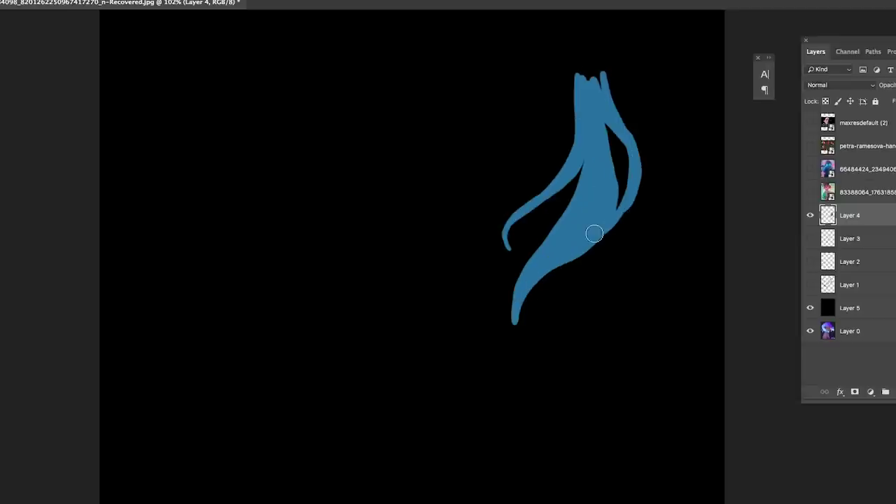
pyautogui.moveTo(575, 248)
pyautogui.mouseDown()
pyautogui.moveTo(574, 167)
pyautogui.moveTo(610, 227)
pyautogui.moveTo(628, 220)
pyautogui.mouseUp()
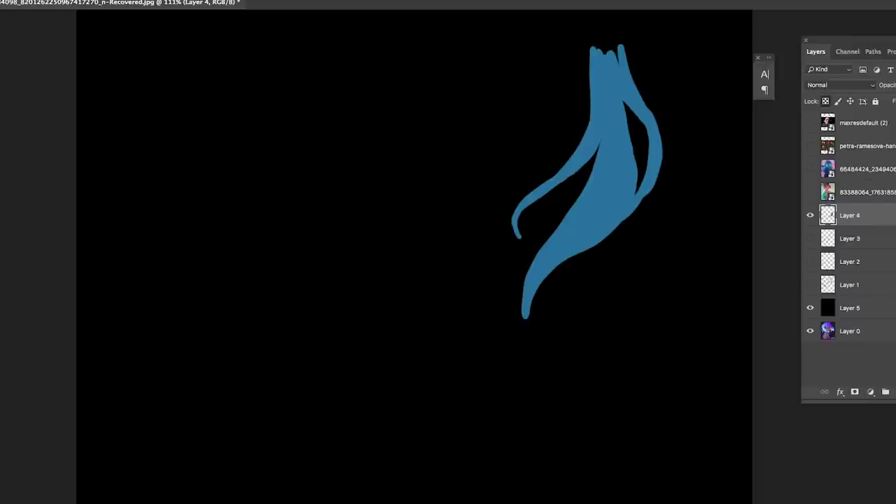
# - With Layer 4's transparent pixels locked, shade the lower part of the hair lock in lighter blue 1ca7d5 using a soft brush
pyautogui.click(2, 371)
pyautogui.moveTo(703, 183)
pyautogui.mouseDown()
pyautogui.moveTo(676, 142)
pyautogui.moveTo(673, 149)
pyautogui.moveTo(679, 141)
pyautogui.mouseUp()
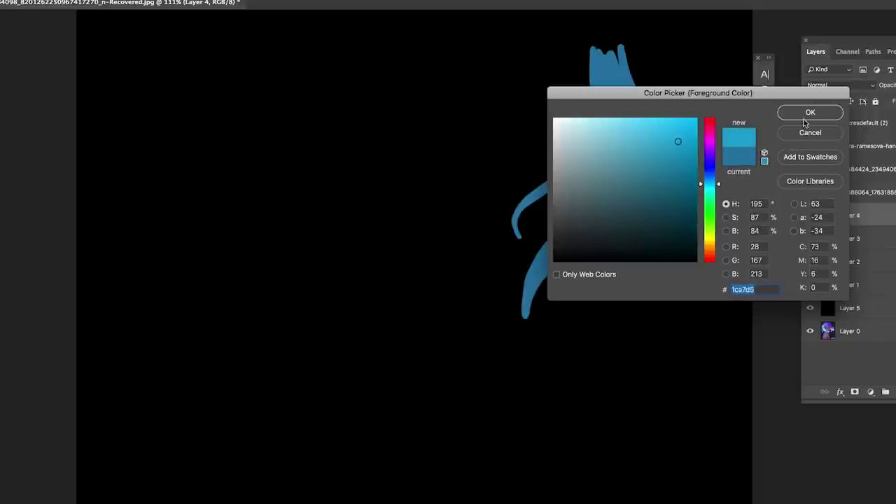
pyautogui.click(810, 113)
pyautogui.rightClick(596, 232)
pyautogui.click(594, 282)
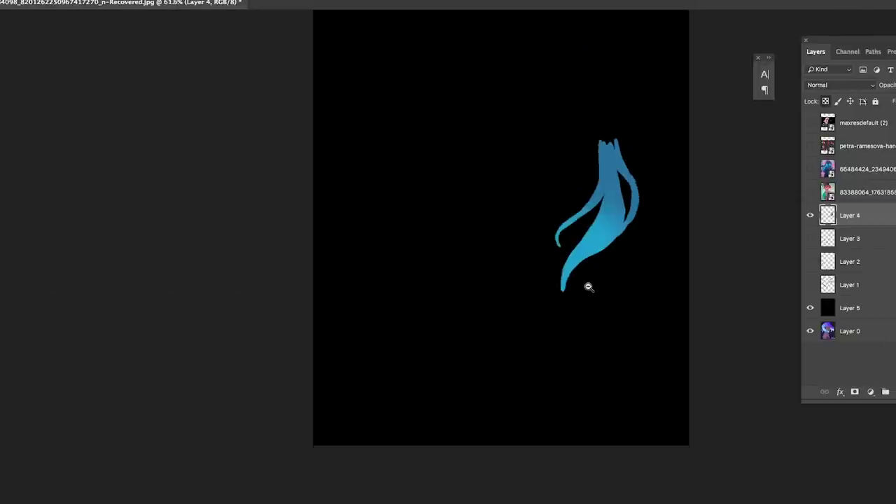
pyautogui.scroll(-1, 595, 287)
pyautogui.scroll(3, 600, 287)
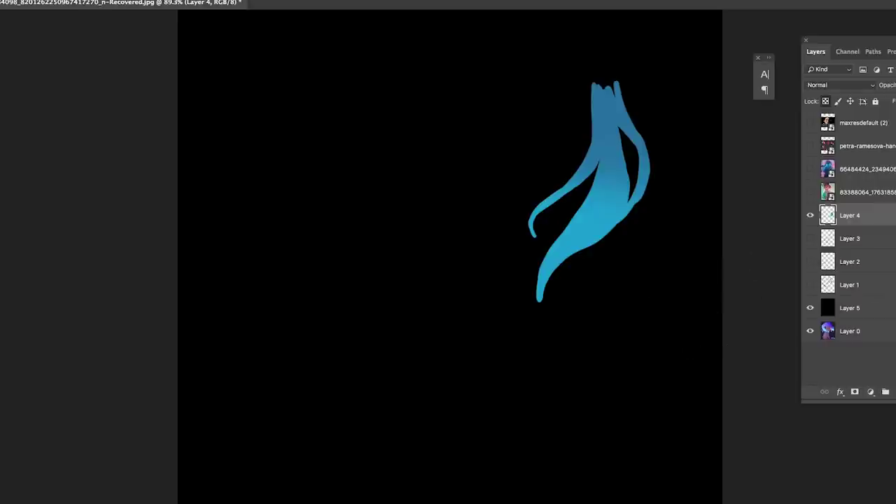
# - Add a new layer above Layer 4 in Linear Dodge (Add) mode and set the foreground colour to 0b9bca
pyautogui.click(895, 392)
pyautogui.click(844, 85)
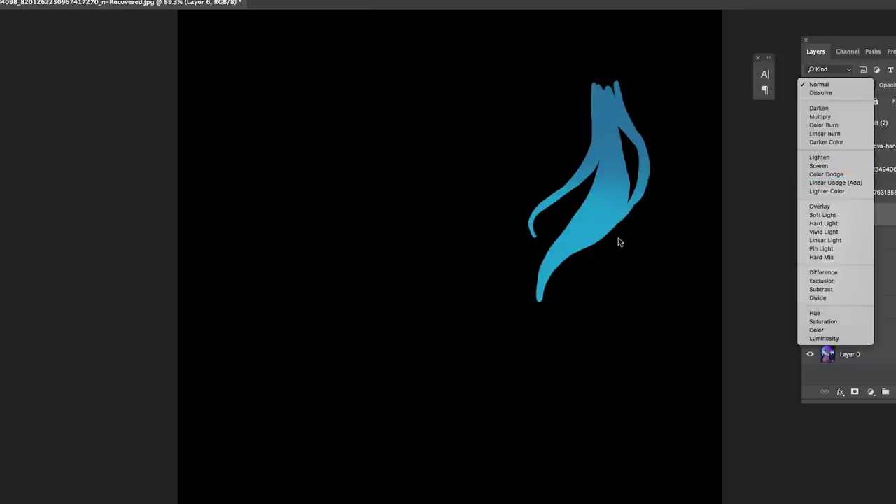
pyautogui.click(832, 183)
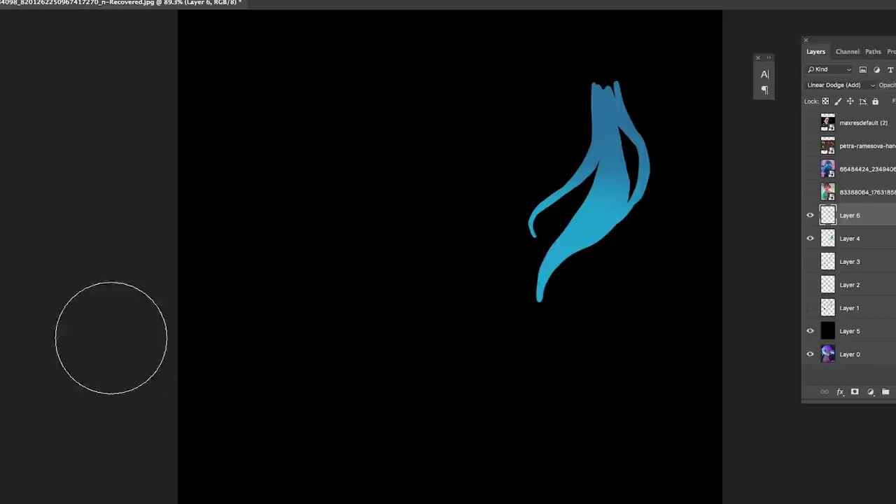
pyautogui.moveTo(678, 143)
pyautogui.mouseDown()
pyautogui.moveTo(689, 161)
pyautogui.moveTo(689, 148)
pyautogui.mouseUp()
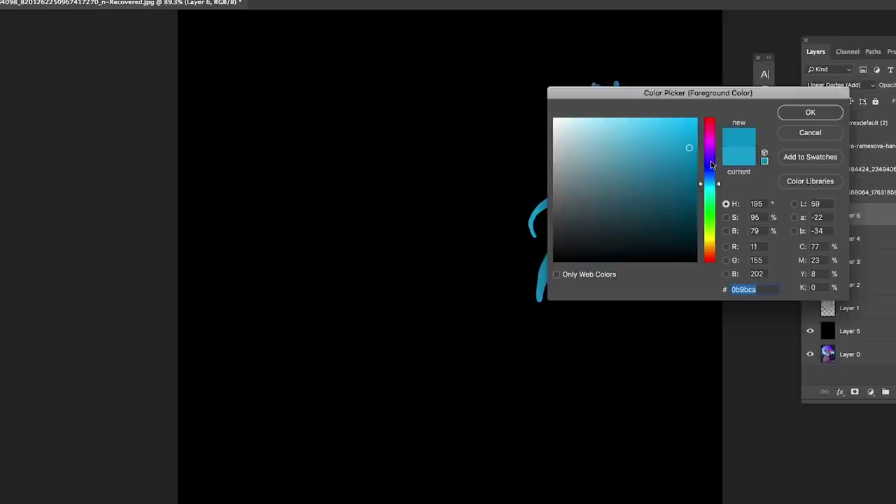
pyautogui.click(810, 115)
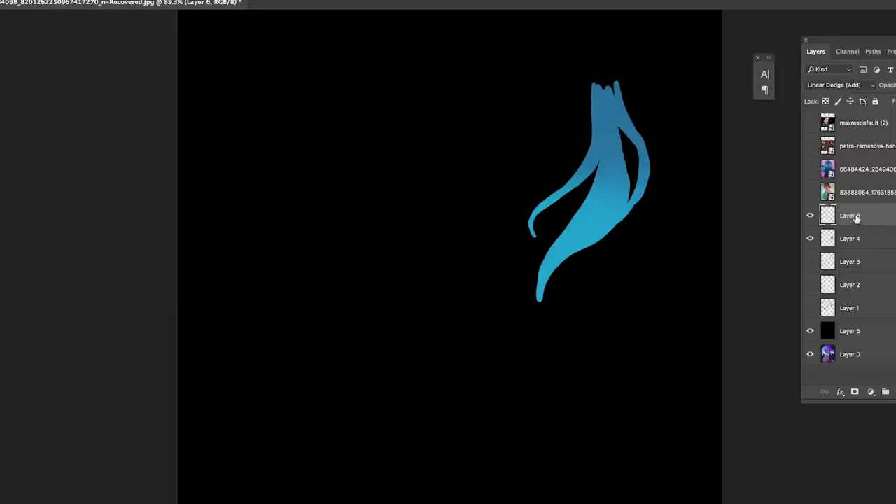
# - Try a glow stroke down the lower hair lock on Layer 6 with a smaller brush, and undo it
pyautogui.click(846, 240)
pyautogui.click(844, 210)
pyautogui.press('[')
pyautogui.press('[')
pyautogui.press('[')
pyautogui.press('[')
pyautogui.press('[')
pyautogui.press('[')
pyautogui.moveTo(595, 198)
pyautogui.mouseDown()
pyautogui.moveTo(573, 222)
pyautogui.moveTo(552, 283)
pyautogui.mouseUp()
pyautogui.hotkey('ctrl', 'z')
pyautogui.hotkey('ctrl', 'z')
# - Choose a darker blue and paint a soft glow over and around the hair lock and its side strands on Layer 6
pyautogui.click(2, 341)
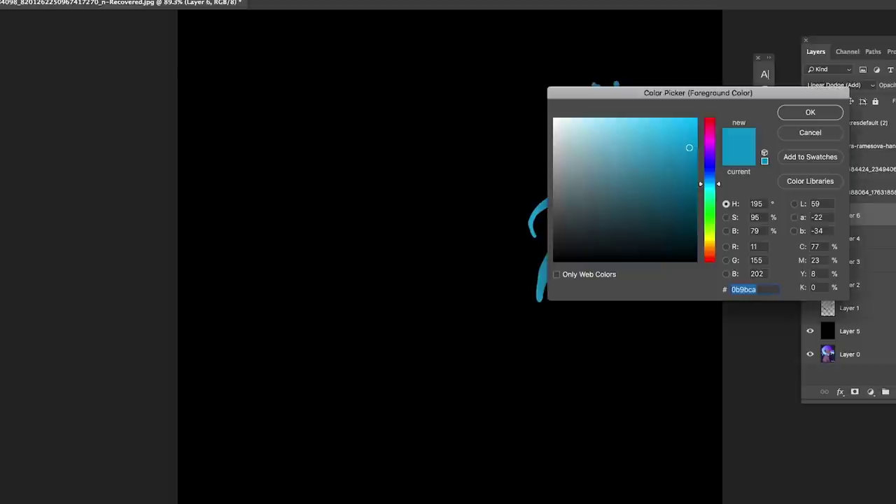
pyautogui.click(675, 185)
pyautogui.moveTo(674, 185)
pyautogui.mouseDown()
pyautogui.moveTo(678, 192)
pyautogui.moveTo(704, 182)
pyautogui.moveTo(678, 183)
pyautogui.mouseUp()
pyautogui.click(802, 116)
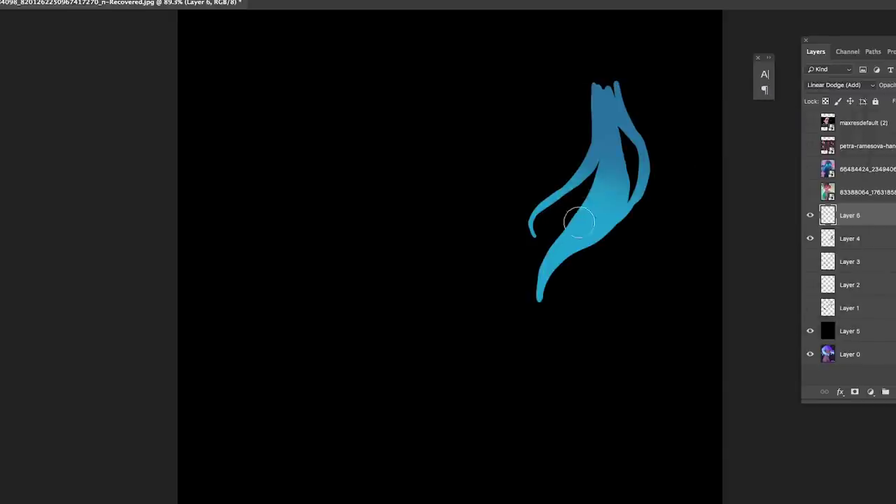
pyautogui.moveTo(603, 184)
pyautogui.mouseDown()
pyautogui.moveTo(596, 204)
pyautogui.moveTo(607, 165)
pyautogui.moveTo(571, 237)
pyautogui.moveTo(600, 208)
pyautogui.moveTo(547, 270)
pyautogui.moveTo(542, 308)
pyautogui.moveTo(563, 249)
pyautogui.moveTo(541, 310)
pyautogui.moveTo(553, 272)
pyautogui.moveTo(609, 238)
pyautogui.moveTo(573, 269)
pyautogui.moveTo(584, 238)
pyautogui.moveTo(622, 219)
pyautogui.moveTo(648, 182)
pyautogui.moveTo(645, 158)
pyautogui.moveTo(587, 187)
pyautogui.moveTo(588, 156)
pyautogui.moveTo(617, 203)
pyautogui.moveTo(549, 298)
pyautogui.mouseUp()
pyautogui.scroll(-2, 598, 249)
pyautogui.moveTo(615, 203); pyautogui.dragTo(574, 236)
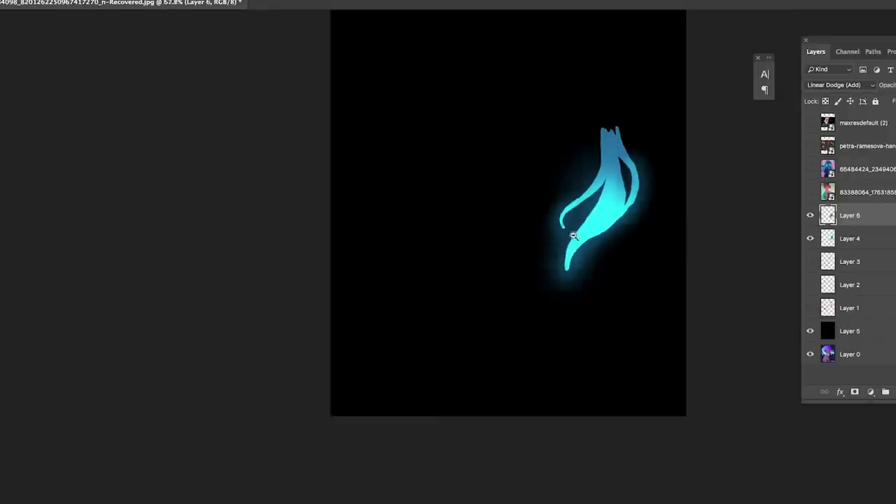
pyautogui.scroll(2, 662, 144)
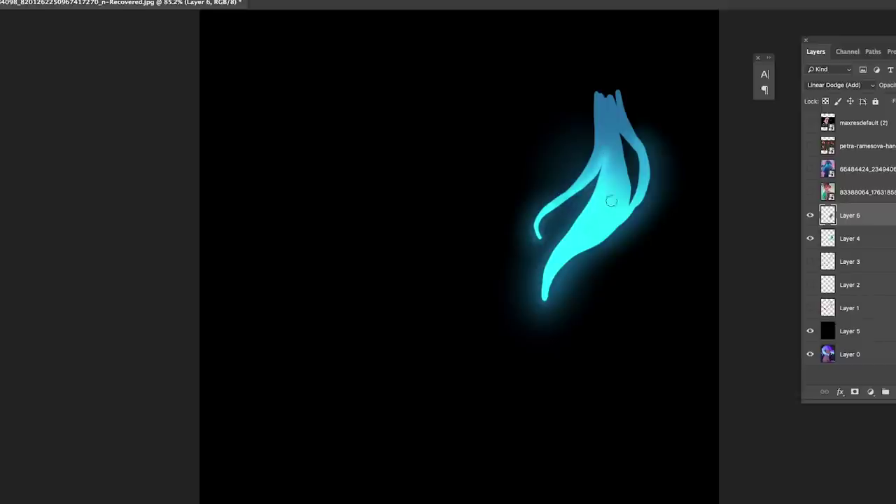
pyautogui.moveTo(625, 192)
pyautogui.mouseDown()
pyautogui.moveTo(618, 134)
pyautogui.moveTo(623, 141)
pyautogui.mouseUp()
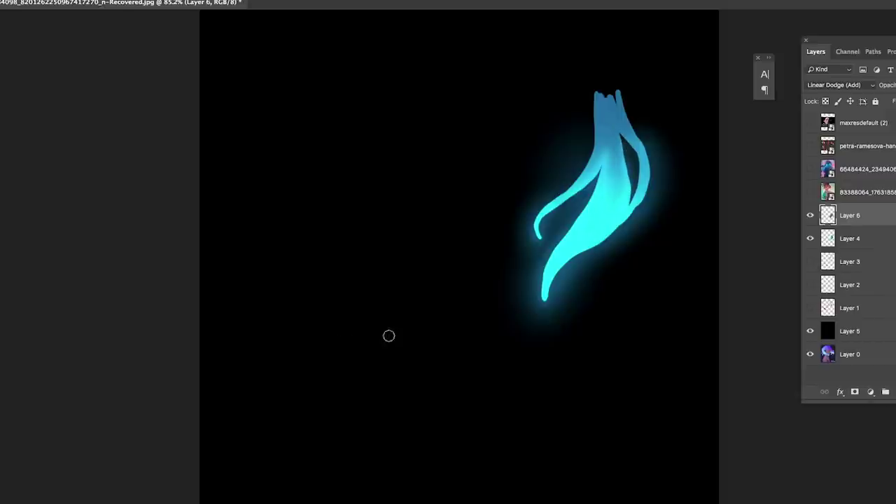
# - Set the foreground colour to brighter blue 168bc1 and paint a tight glow along the main lock's edges from its tip upward
pyautogui.click(2, 392)
pyautogui.moveTo(686, 167); pyautogui.dragTo(681, 153)
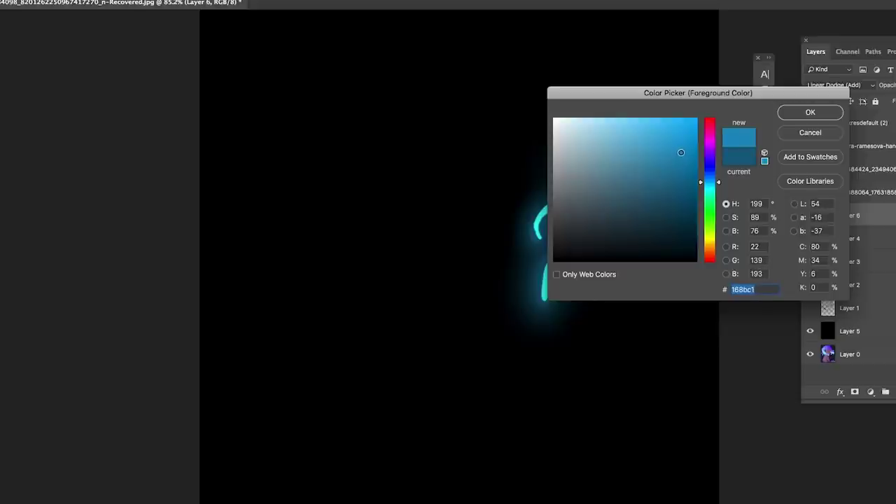
pyautogui.click(797, 113)
pyautogui.scroll(2, 562, 263)
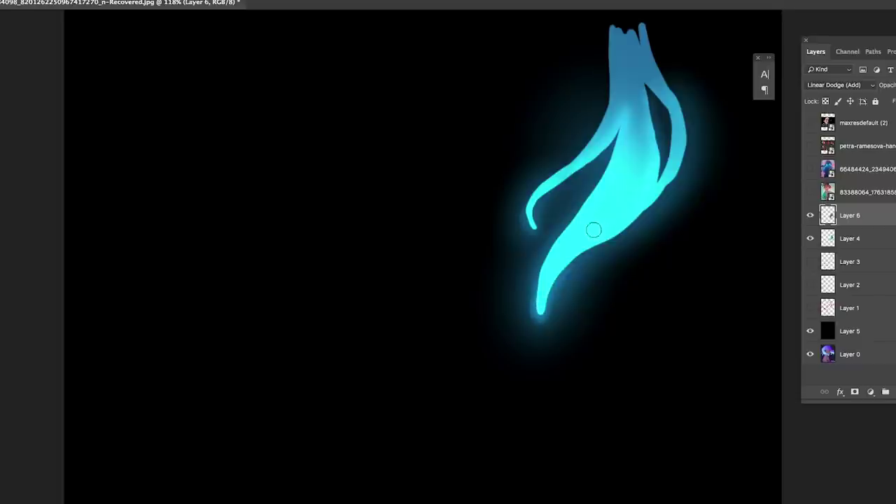
pyautogui.moveTo(539, 306)
pyautogui.mouseDown()
pyautogui.moveTo(560, 253)
pyautogui.moveTo(637, 206)
pyautogui.mouseUp()
pyautogui.moveTo(569, 259); pyautogui.dragTo(654, 193)
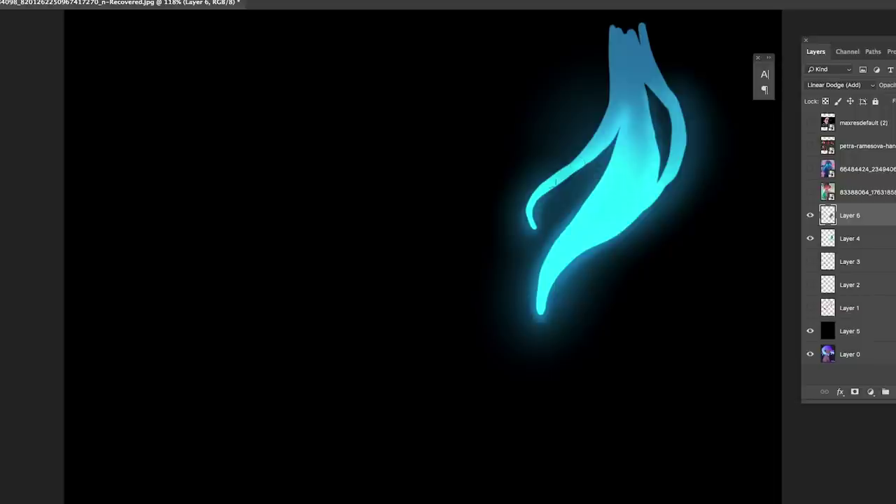
# - Strengthen the glow along the two side strands and add soft glow strokes over the upper and lower main lock
pyautogui.moveTo(545, 189)
pyautogui.mouseDown()
pyautogui.moveTo(612, 185)
pyautogui.moveTo(554, 225)
pyautogui.mouseUp()
pyautogui.moveTo(616, 185); pyautogui.dragTo(700, 165)
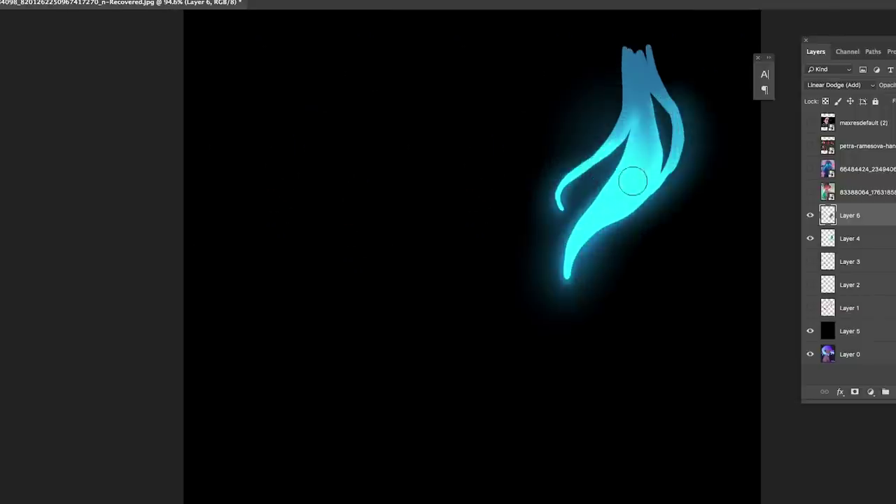
pyautogui.moveTo(647, 85); pyautogui.dragTo(652, 112)
pyautogui.moveTo(616, 209); pyautogui.dragTo(574, 243)
pyautogui.scroll(-2, 575, 243)
pyautogui.scroll(3, 660, 180)
# - Select the textured brush Sampled Brush 19 13 at 162 px from the Titov_brushes set
pyautogui.rightClick(594, 222)
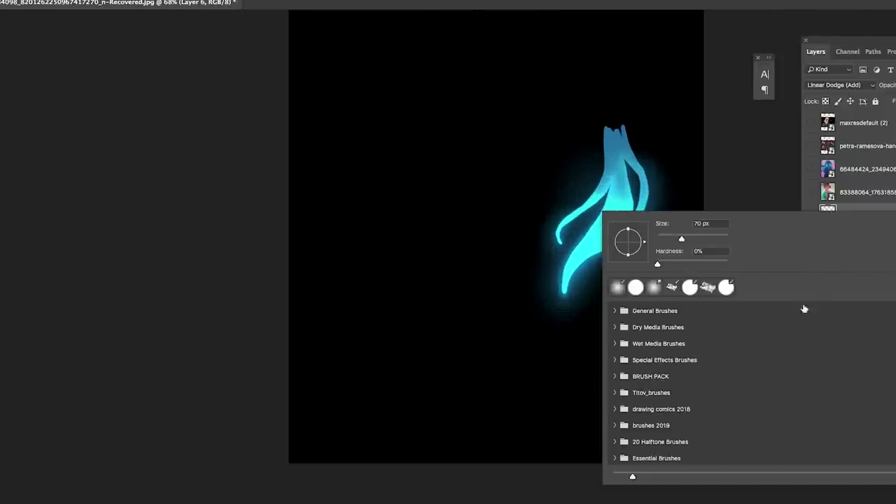
pyautogui.click(616, 393)
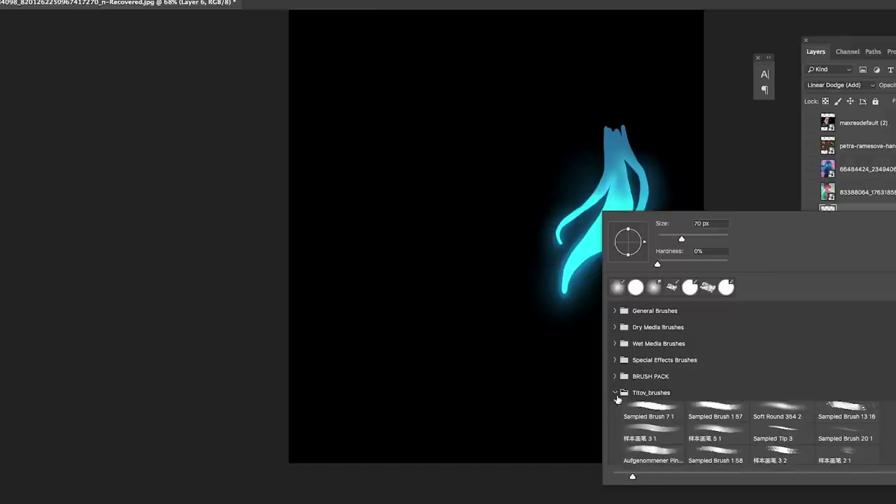
pyautogui.scroll(-4, 851, 378)
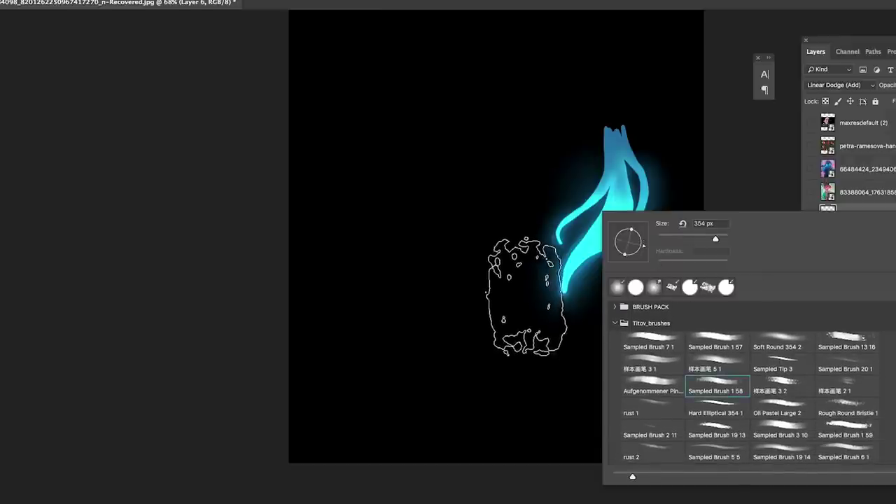
pyautogui.click(782, 384)
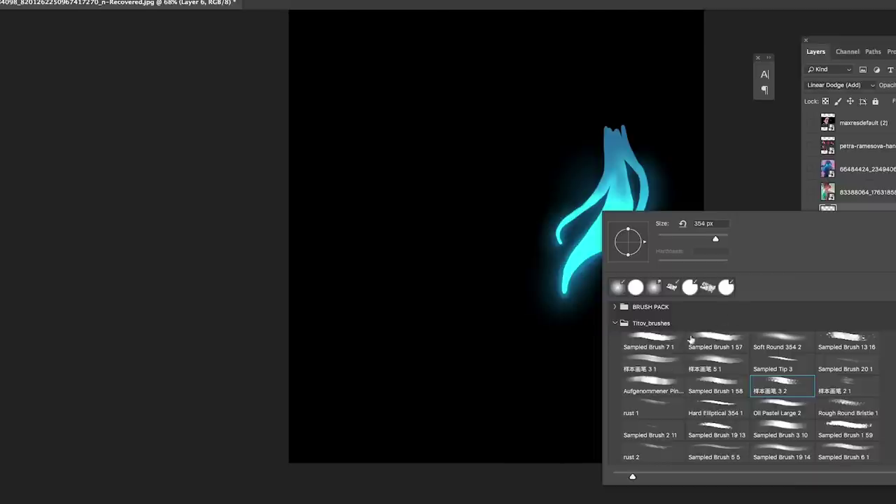
pyautogui.click(727, 434)
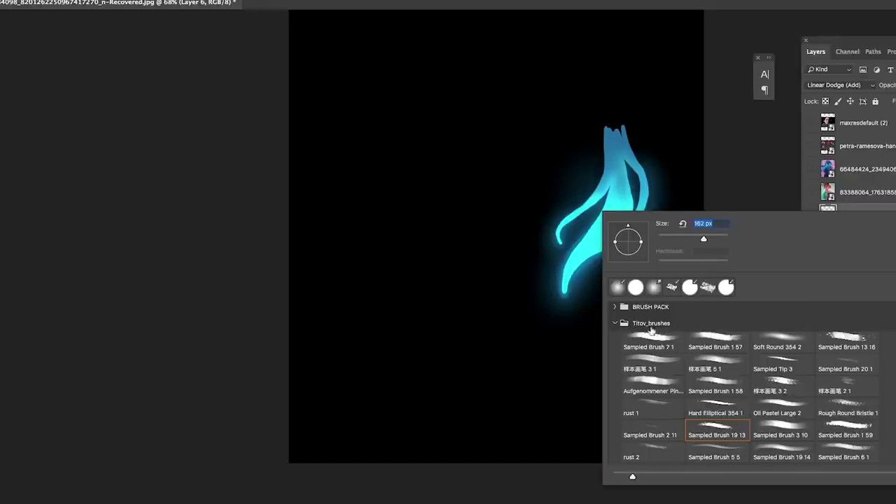
pyautogui.scroll(-2, 750, 385)
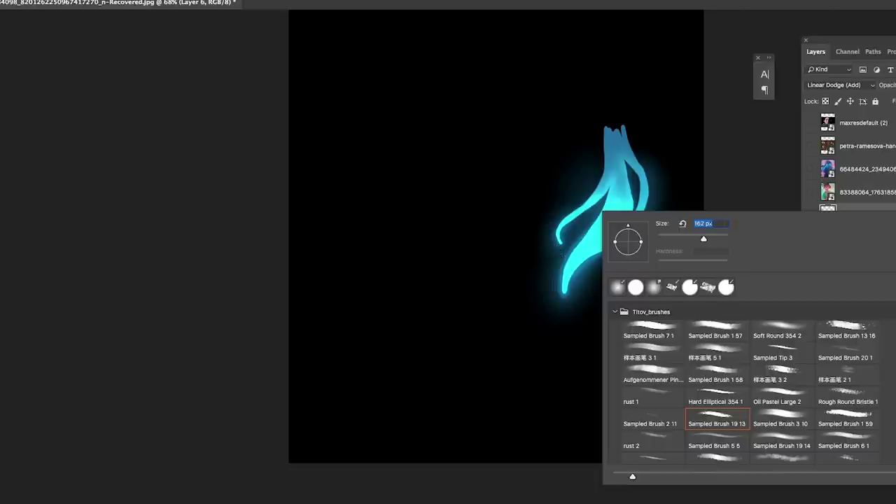
pyautogui.click(762, 140)
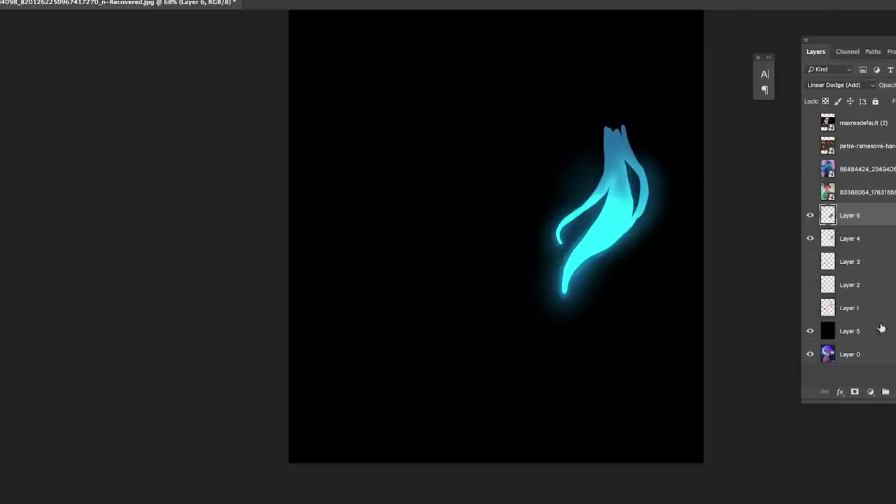
# - Add a new layer above Layer 6 and set its blend mode to Screen
pyautogui.click(895, 392)
pyautogui.click(844, 85)
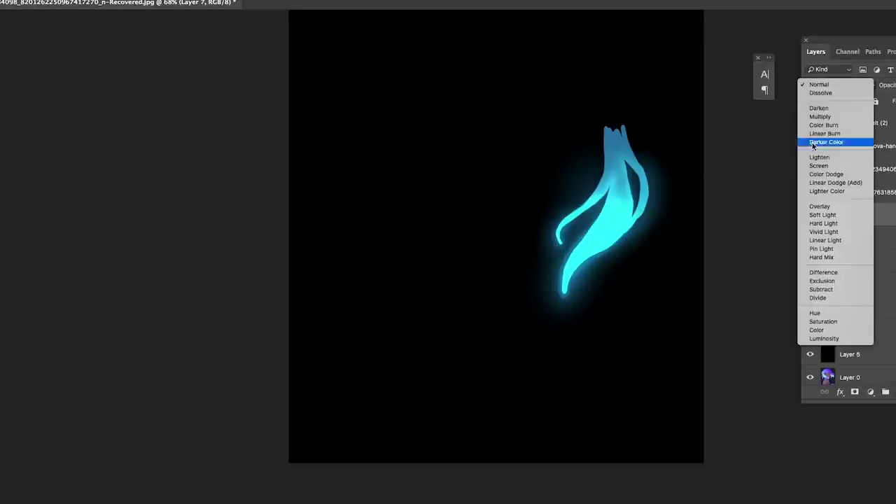
pyautogui.click(836, 166)
# - Test the textured brush with several strokes on the black area beside the hair lock, and undo them
pyautogui.moveTo(439, 119); pyautogui.dragTo(352, 226)
pyautogui.moveTo(422, 213); pyautogui.dragTo(416, 282)
pyautogui.moveTo(462, 221); pyautogui.dragTo(457, 275)
pyautogui.moveTo(510, 233); pyautogui.dragTo(493, 273)
pyautogui.press('super+z')
pyautogui.press('super+z')
pyautogui.press('super+z')
pyautogui.press('super+z')
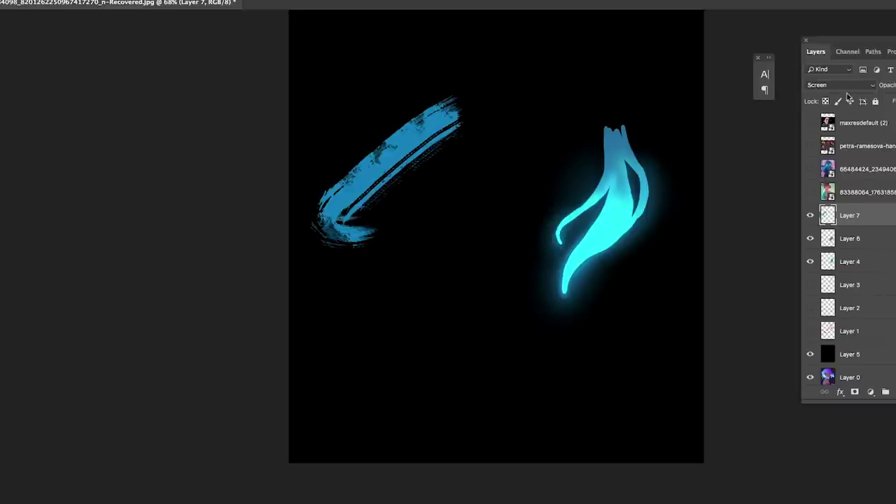
# - Set Layer 7's blend mode to Color Dodge and paint textured strokes along the hair lock's inner edge, undoing an unwanted stroke
pyautogui.click(843, 86)
pyautogui.click(840, 100)
pyautogui.moveTo(663, 199); pyautogui.dragTo(678, 196)
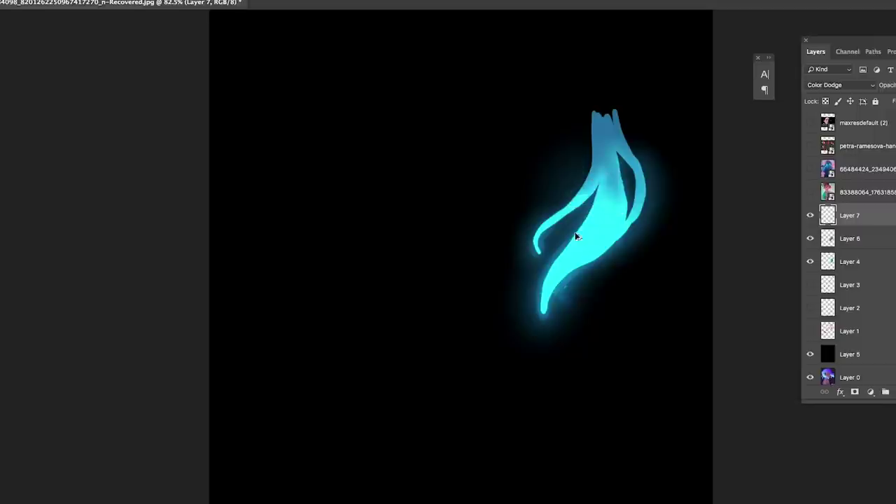
pyautogui.moveTo(601, 203)
pyautogui.mouseDown()
pyautogui.moveTo(594, 164)
pyautogui.moveTo(557, 287)
pyautogui.moveTo(592, 224)
pyautogui.moveTo(589, 179)
pyautogui.moveTo(574, 203)
pyautogui.moveTo(608, 144)
pyautogui.mouseUp()
pyautogui.moveTo(629, 182)
pyautogui.mouseDown()
pyautogui.moveTo(606, 140)
pyautogui.moveTo(607, 265)
pyautogui.moveTo(626, 168)
pyautogui.moveTo(643, 196)
pyautogui.mouseUp()
pyautogui.press('super+z')
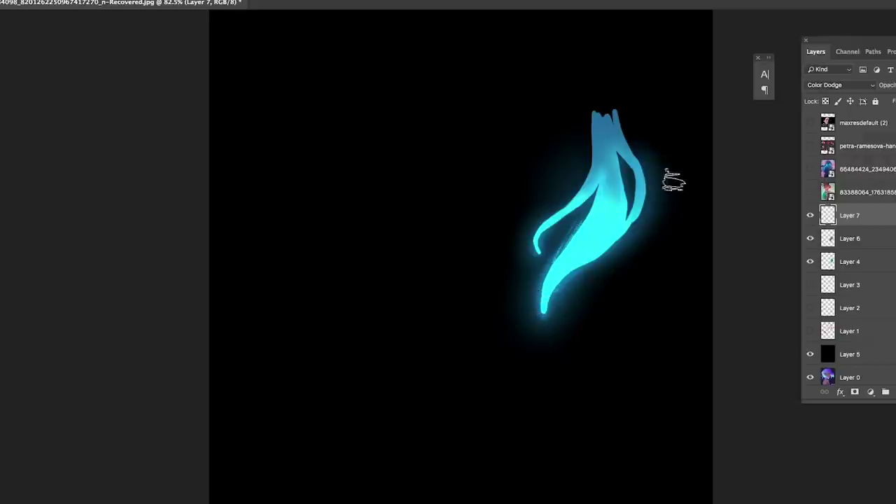
pyautogui.moveTo(591, 212); pyautogui.dragTo(556, 263)
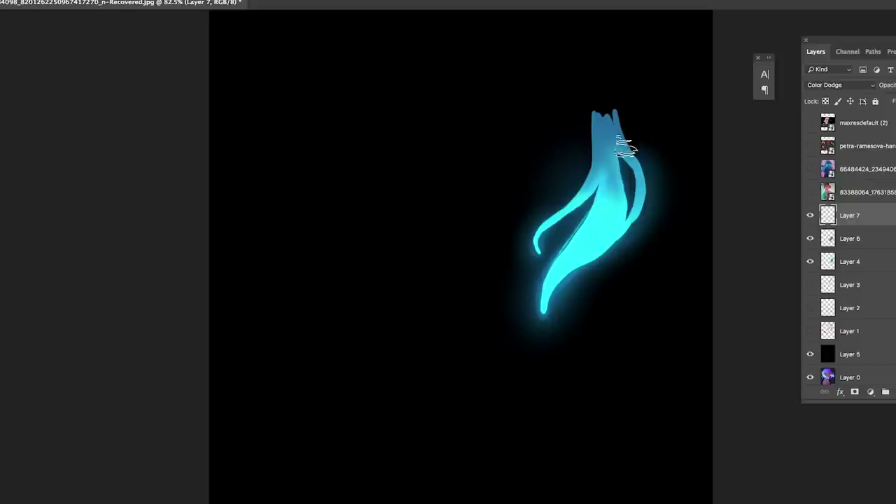
pyautogui.scroll(-4, 581, 256)
pyautogui.scroll(4, 574, 254)
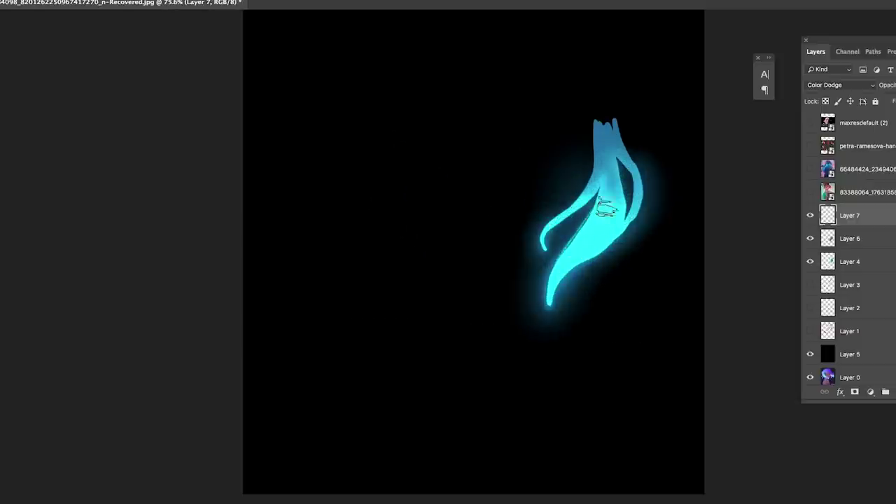
pyautogui.scroll(-3, 594, 246)
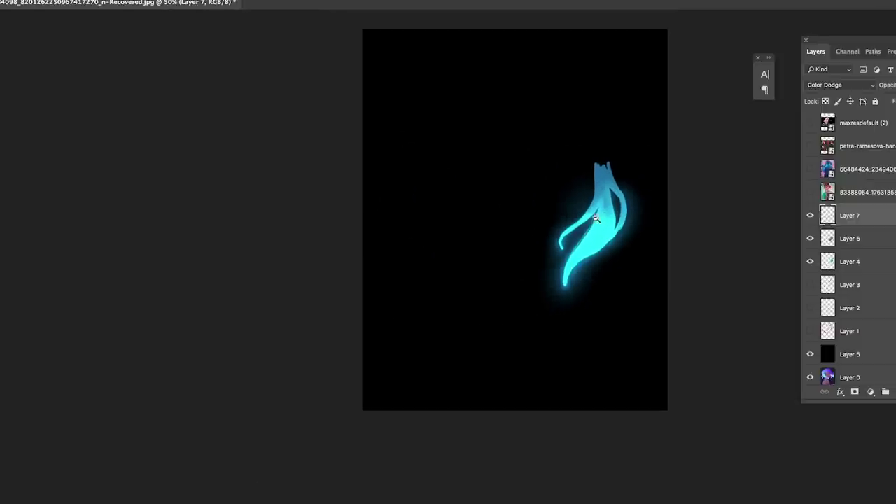
pyautogui.scroll(3, 607, 217)
pyautogui.scroll(2, 628, 195)
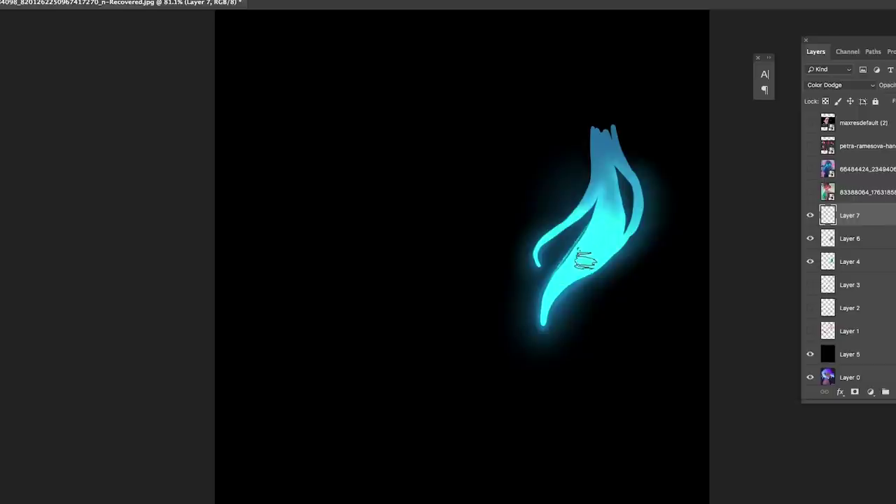
pyautogui.scroll(-2, 597, 231)
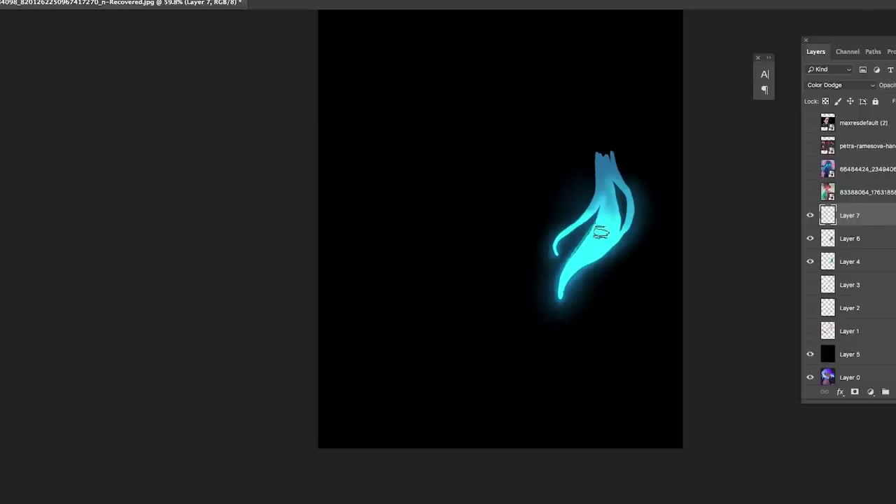
# - Try the Sampled Brush 19 14 and finger_smudge brushes from the Titov_brushes set over the hair lock
pyautogui.rightClick(525, 212)
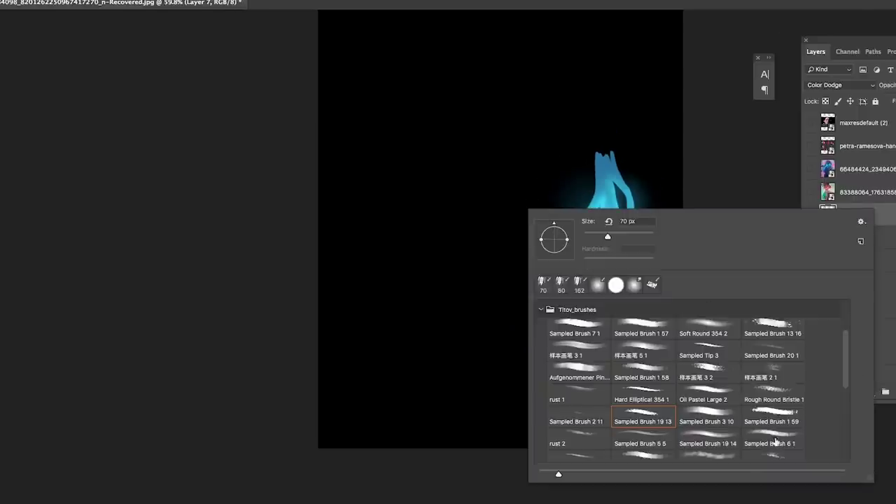
pyautogui.scroll(-1, 705, 455)
pyautogui.click(706, 455)
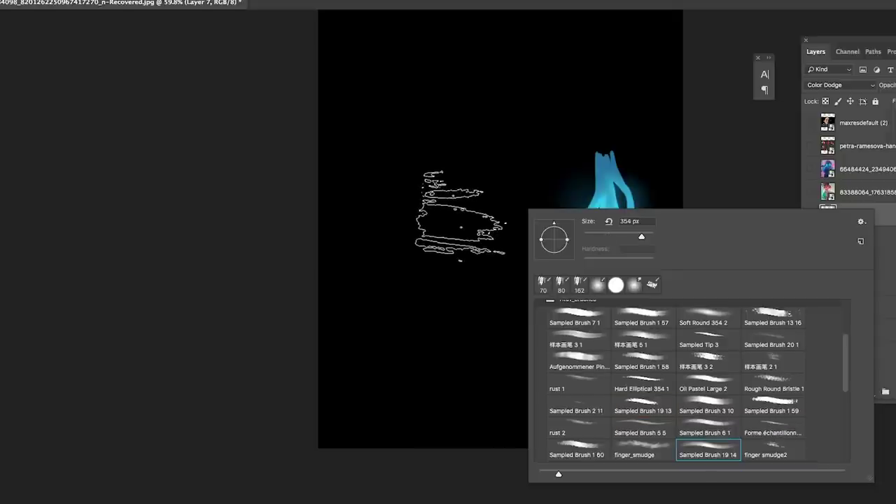
pyautogui.click(642, 452)
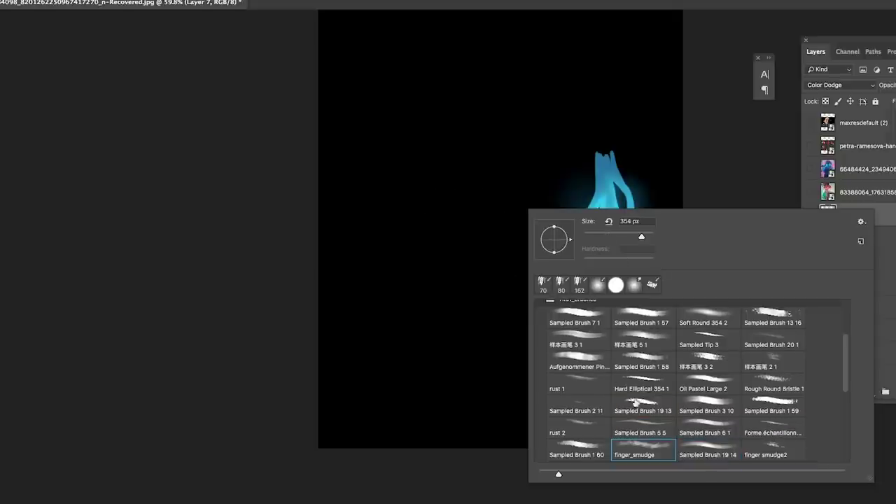
pyautogui.click(471, 210)
pyautogui.moveTo(576, 211); pyautogui.dragTo(605, 212)
pyautogui.rightClick(606, 220)
pyautogui.moveTo(721, 251); pyautogui.dragTo(717, 252)
pyautogui.click(572, 202)
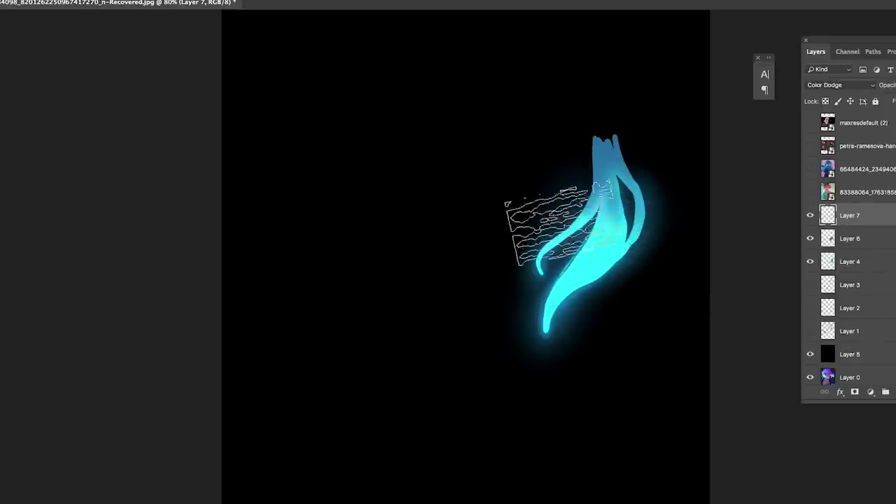
pyautogui.rightClick(495, 190)
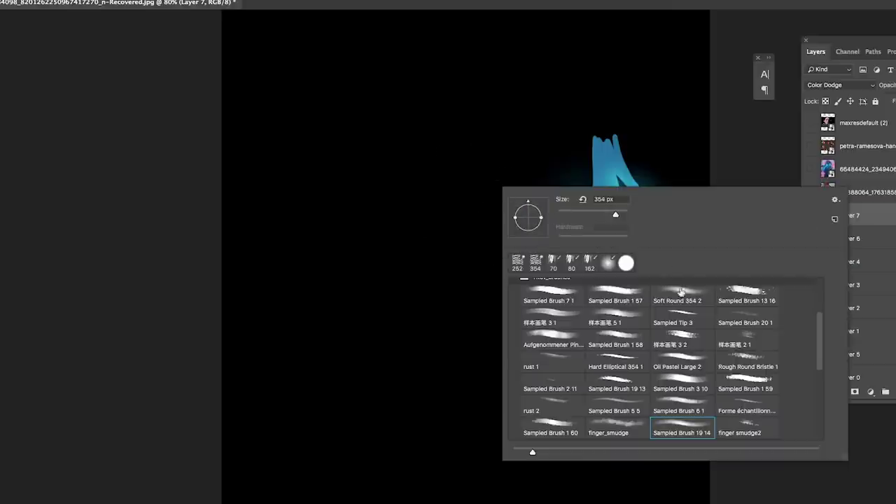
pyautogui.click(608, 426)
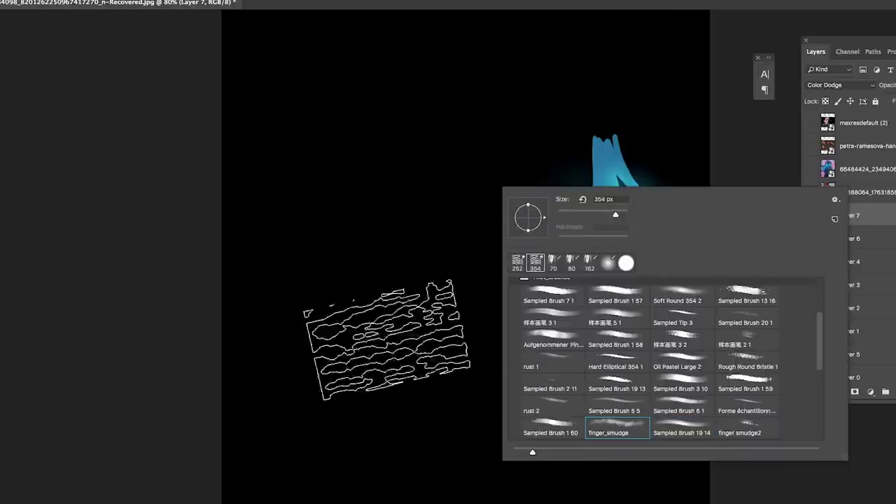
pyautogui.press('Return')
# - Select Sampled Brush 1 60 at 200 px and brush texture down the inner side of the hair lock and its glow
pyautogui.rightClick(548, 233)
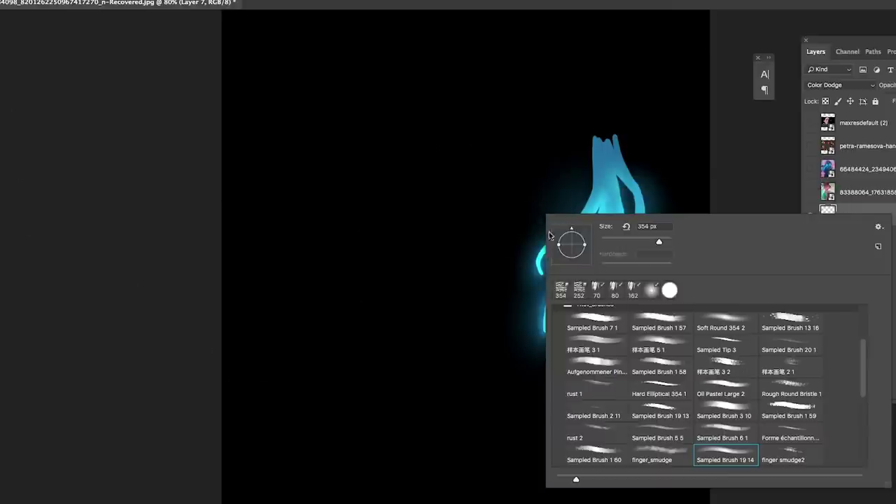
pyautogui.click(685, 364)
pyautogui.press('Return')
pyautogui.scroll(1, 585, 261)
pyautogui.moveTo(572, 222)
pyautogui.mouseDown()
pyautogui.moveTo(550, 294)
pyautogui.moveTo(563, 312)
pyautogui.moveTo(586, 277)
pyautogui.moveTo(602, 216)
pyautogui.moveTo(612, 210)
pyautogui.moveTo(592, 244)
pyautogui.moveTo(600, 259)
pyautogui.moveTo(619, 230)
pyautogui.moveTo(607, 217)
pyautogui.moveTo(593, 282)
pyautogui.moveTo(601, 283)
pyautogui.moveTo(610, 237)
pyautogui.moveTo(554, 320)
pyautogui.mouseUp()
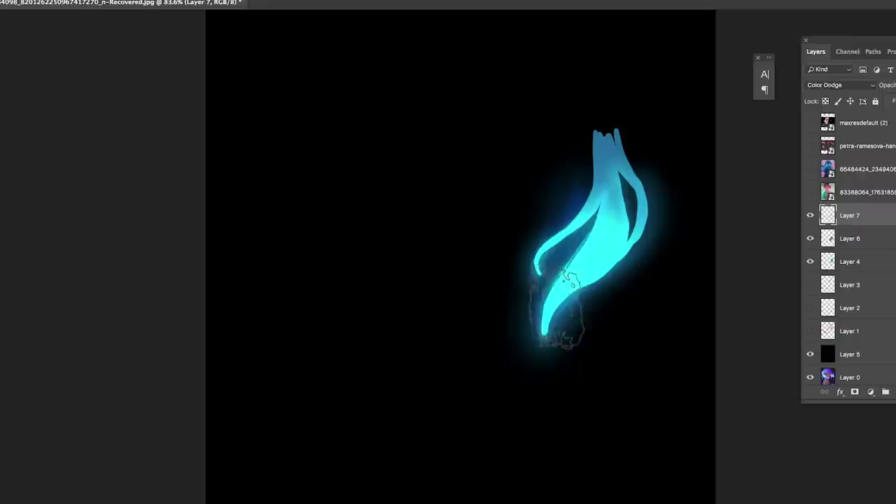
pyautogui.scroll(-6, 533, 294)
pyautogui.scroll(6, 526, 294)
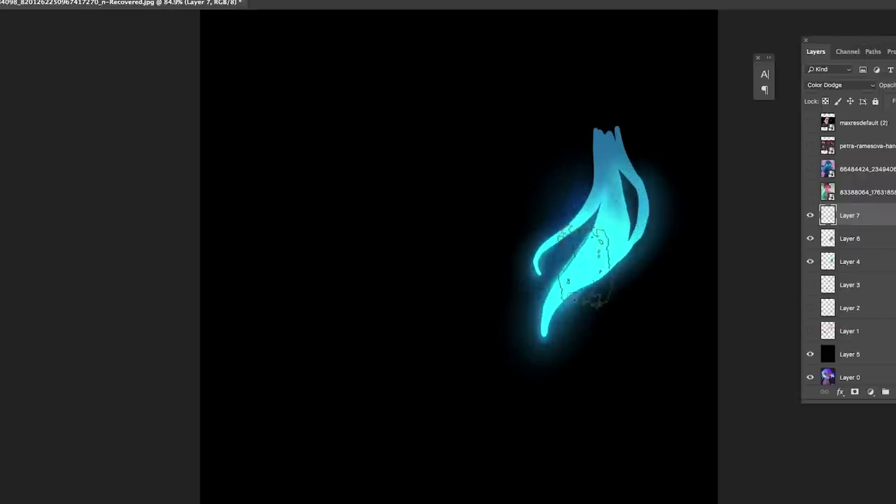
# - Select the speckled Sampled Brush 2 11 and reduce its size to 80 px
pyautogui.rightClick(590, 247)
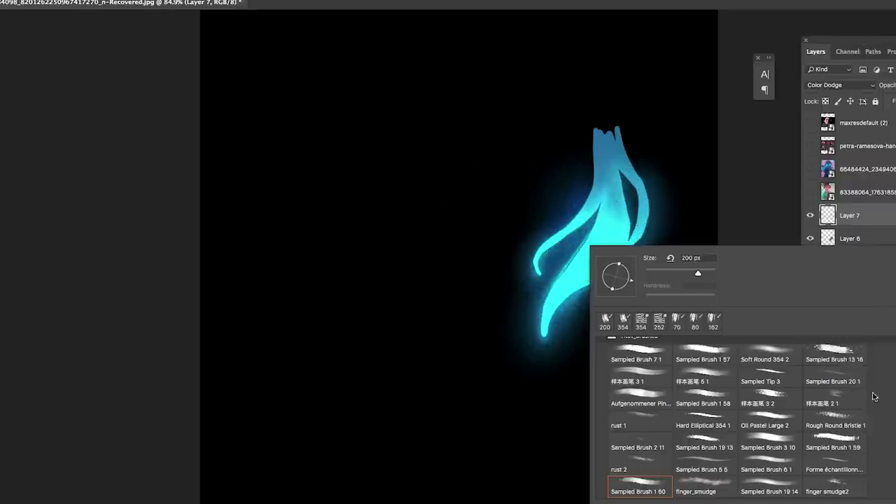
pyautogui.click(848, 398)
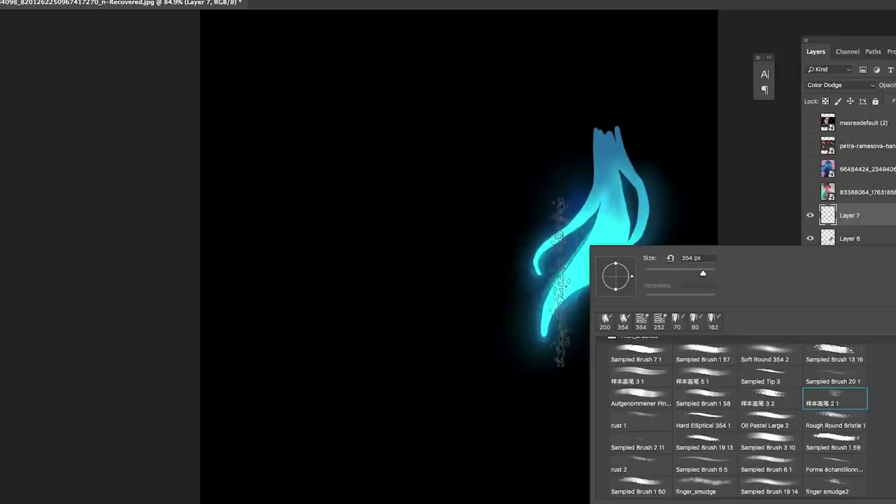
pyautogui.click(656, 442)
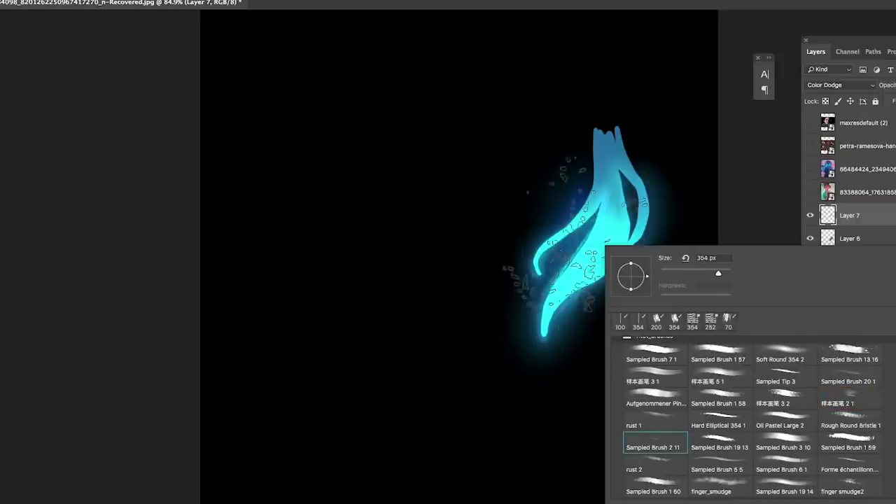
pyautogui.click(573, 270)
pyautogui.press('[')
pyautogui.press('[')
pyautogui.press('[')
pyautogui.press('[')
pyautogui.press('[')
pyautogui.press('[')
pyautogui.press('[')
pyautogui.press('[')
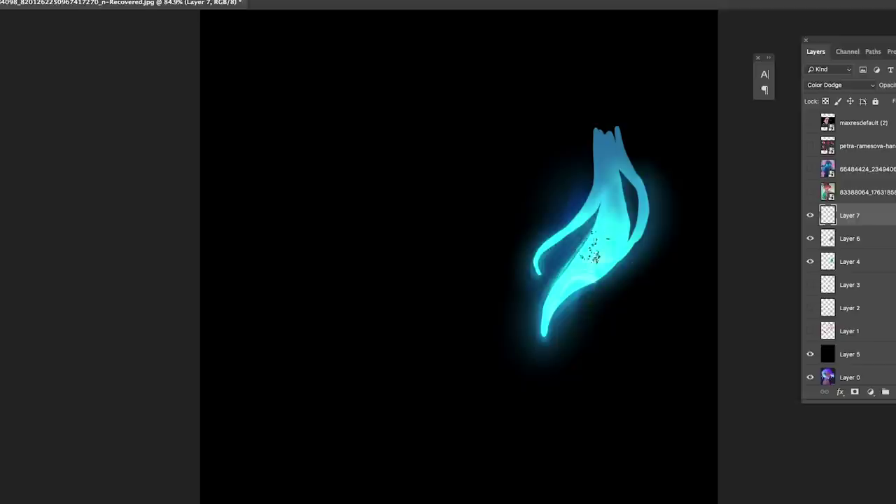
# - Paint speckled bright strokes on Layer 7 along the body of the hair lock and up its outer strand
pyautogui.moveTo(607, 260); pyautogui.dragTo(561, 293)
pyautogui.moveTo(589, 264); pyautogui.dragTo(560, 292)
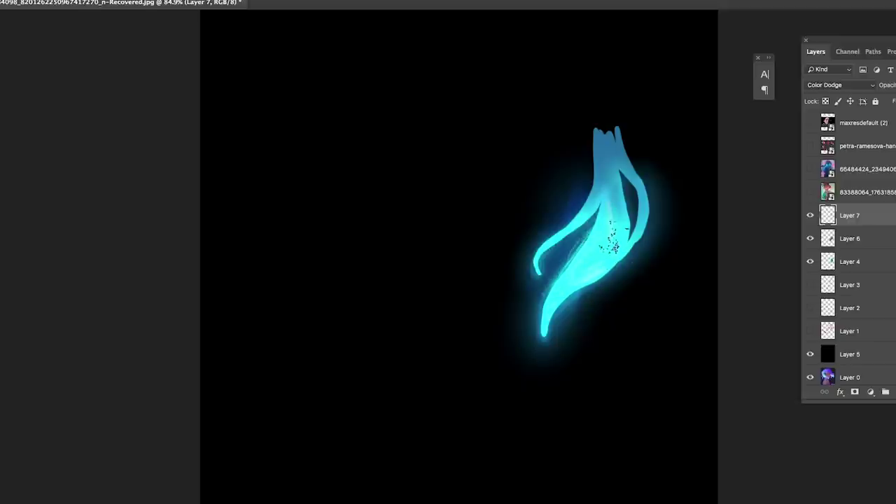
pyautogui.moveTo(601, 270); pyautogui.dragTo(566, 292)
pyautogui.moveTo(622, 318); pyautogui.dragTo(642, 191)
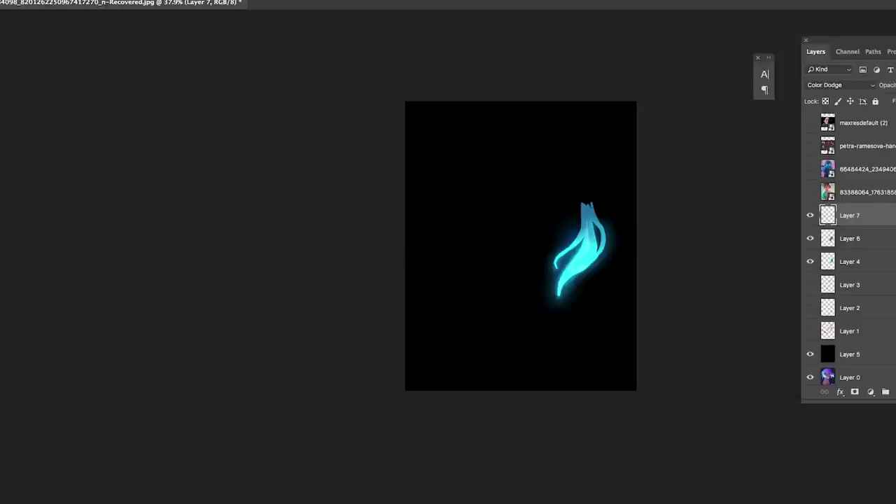
# - Select Layer 4, Layer 6 and Layer 7 and put them in a group
pyautogui.click(886, 262)
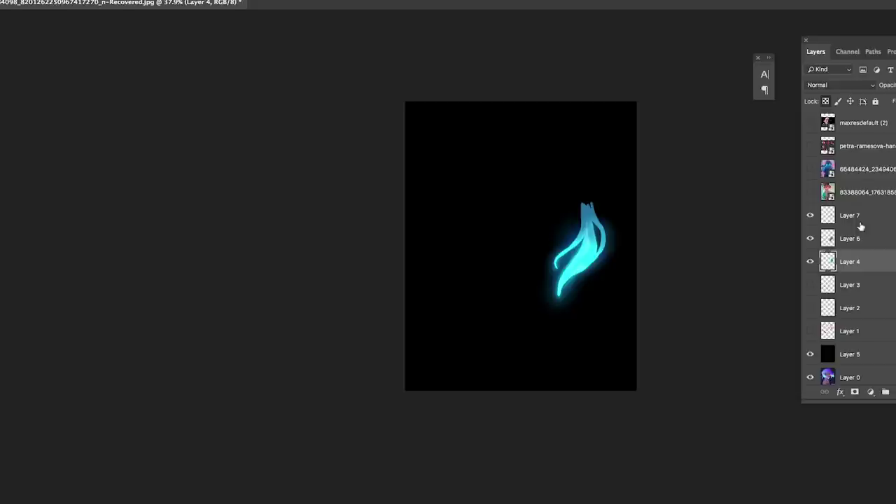
pyautogui.keyDown('shift'); pyautogui.click(865, 239); pyautogui.keyUp('shift')
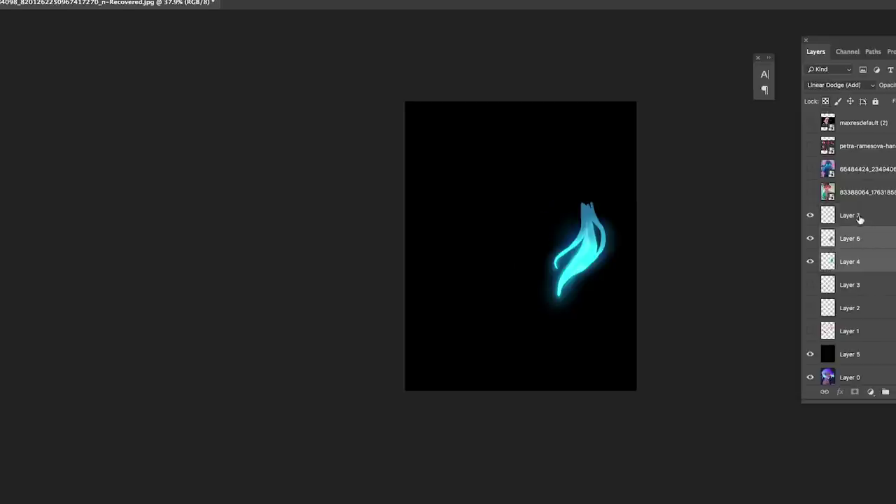
pyautogui.keyDown('shift'); pyautogui.click(860, 219); pyautogui.keyUp('shift')
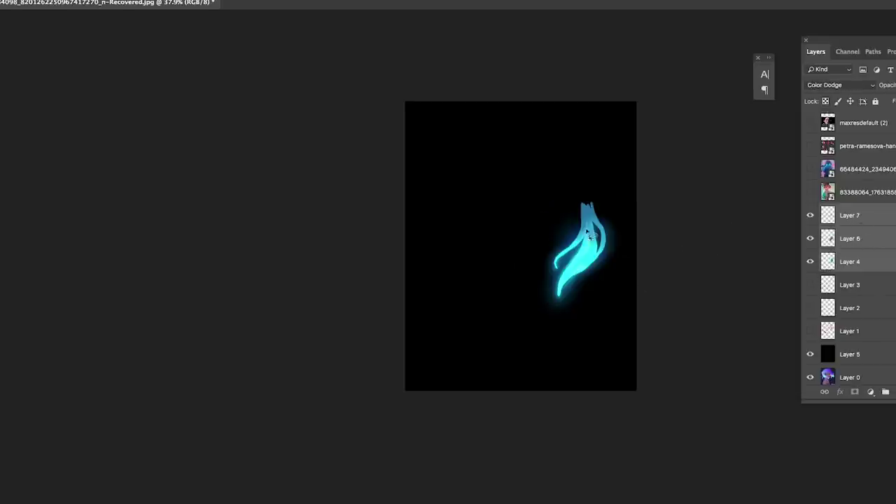
pyautogui.scroll(3, 611, 223)
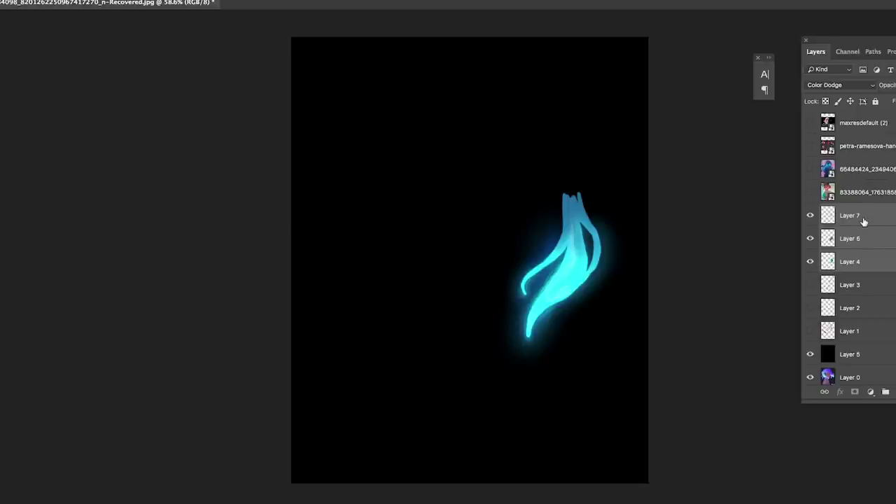
pyautogui.hotkey('ctrl', 'g')
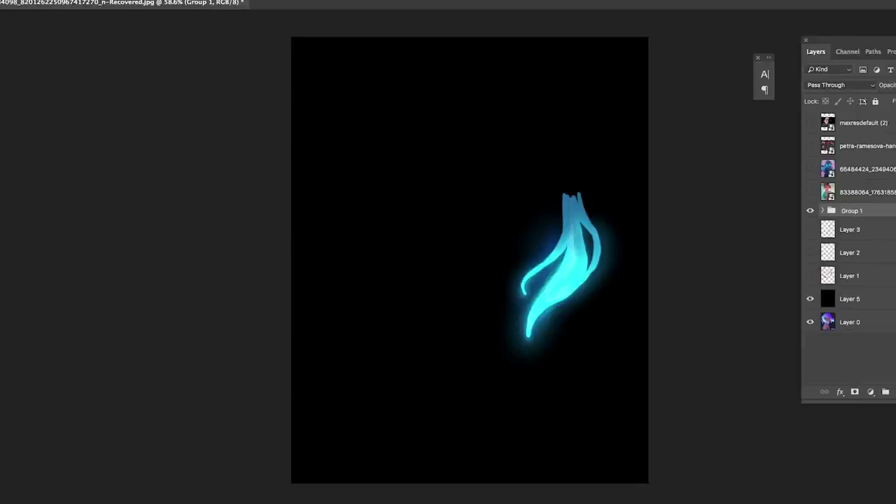
# - Add a new layer directly below Group 1 and lasso a large oval around and beneath the hair lock's tip
pyautogui.hotkey('ctrl', 'shift', 'alt', 'n')
pyautogui.scroll(2, 566, 271)
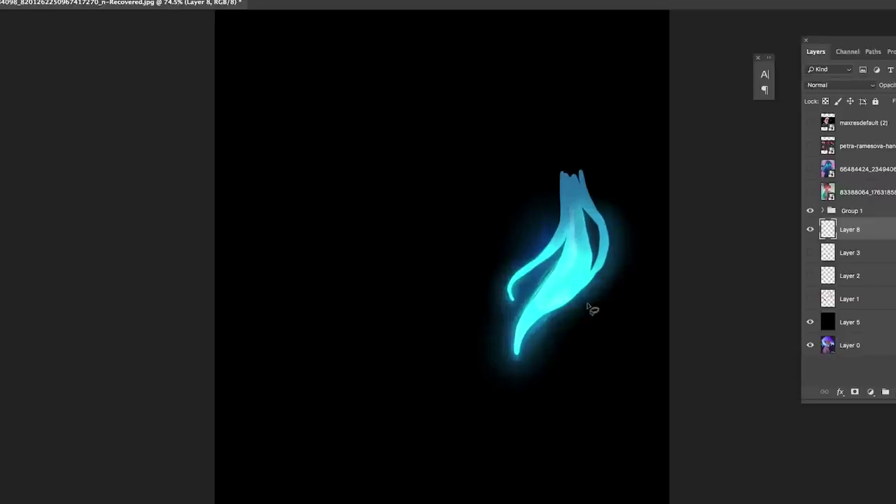
pyautogui.moveTo(619, 322)
pyautogui.mouseDown()
pyautogui.moveTo(574, 276)
pyautogui.moveTo(533, 278)
pyautogui.moveTo(504, 301)
pyautogui.moveTo(470, 360)
pyautogui.moveTo(467, 402)
pyautogui.moveTo(480, 449)
pyautogui.moveTo(519, 478)
pyautogui.moveTo(581, 471)
pyautogui.moveTo(621, 418)
pyautogui.moveTo(619, 323)
pyautogui.mouseUp()
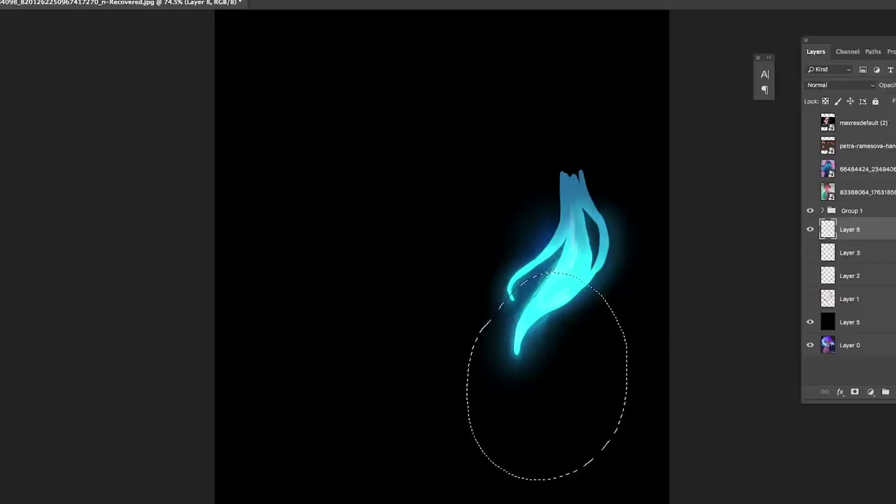
# - Fill the oval selection with dark grey and darken it with Hue/Saturation at a Lightness of about -68
pyautogui.click(3, 349)
pyautogui.moveTo(576, 195); pyautogui.dragTo(574, 207)
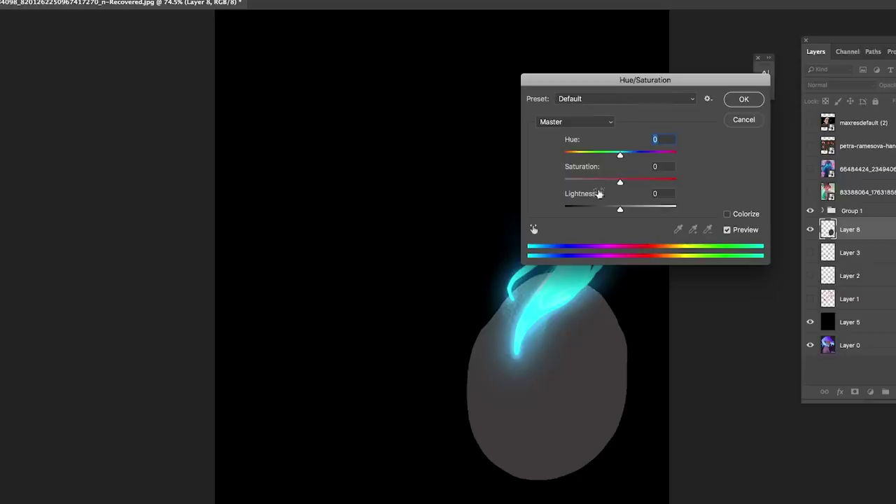
pyautogui.moveTo(621, 210); pyautogui.dragTo(582, 212)
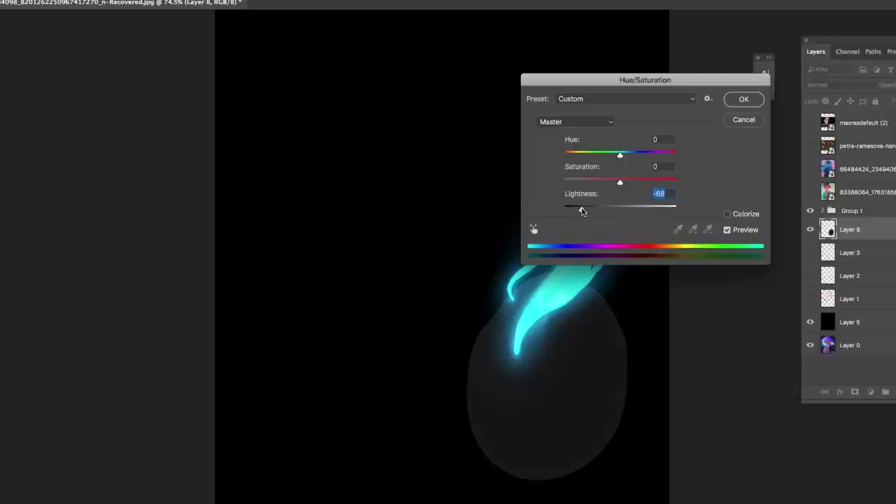
pyautogui.click(741, 105)
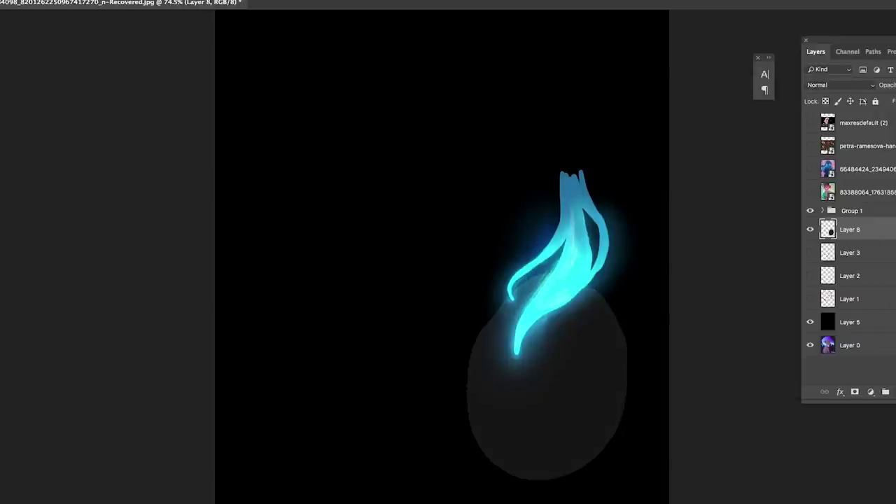
# - Add a new layer clipped to Layer 8 and select the Soft Round 354 2 brush
pyautogui.click(895, 392)
pyautogui.keyDown('alt'); pyautogui.click(866, 240); pyautogui.keyUp('alt')
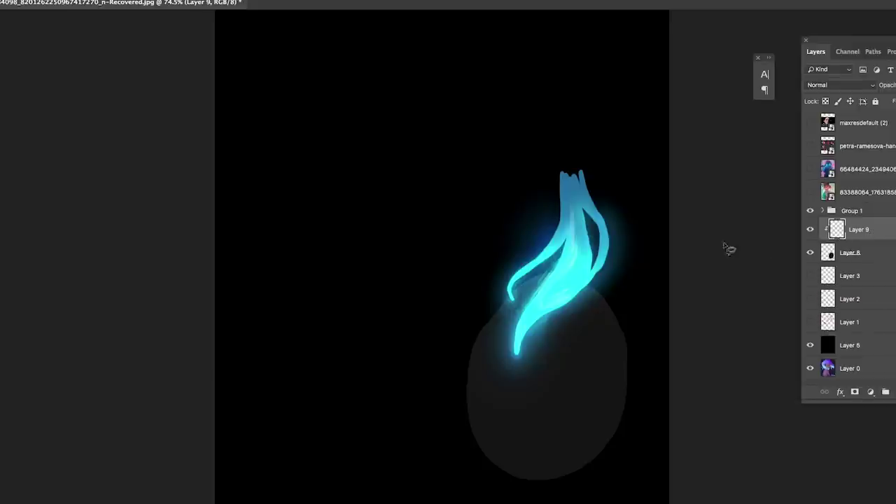
pyautogui.rightClick(574, 325)
pyautogui.press('Escape')
pyautogui.rightClick(580, 311)
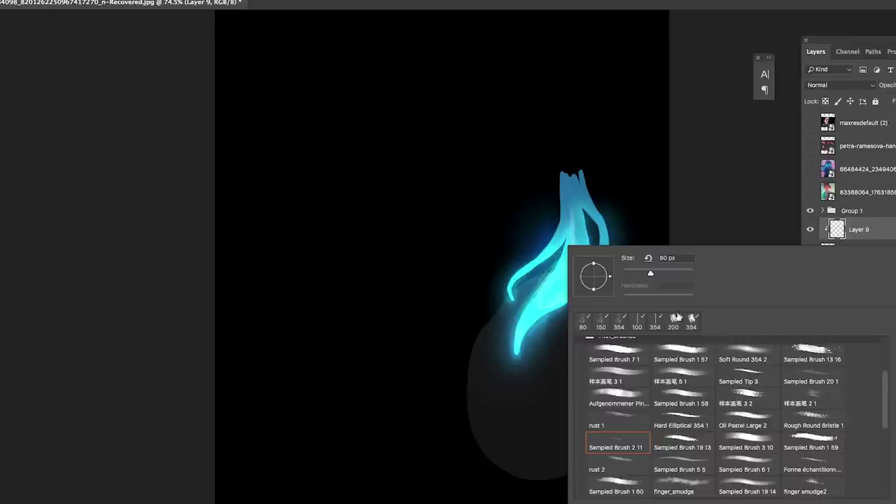
pyautogui.click(749, 352)
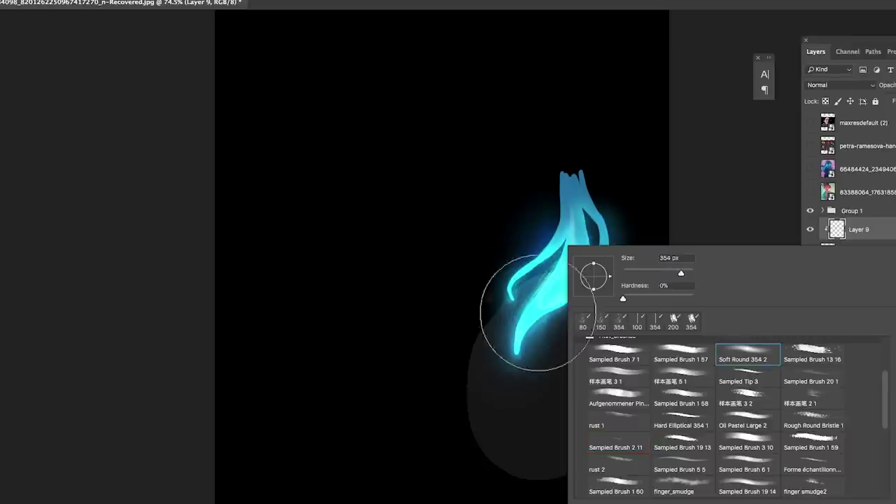
pyautogui.click(434, 277)
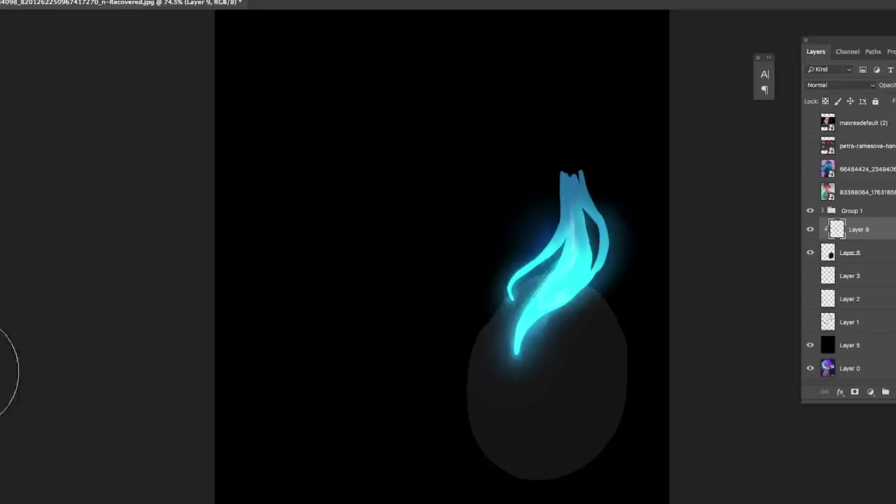
# - Set the foreground colour to the dark blue 1a7393 and brush soft light onto the grey oval around the lock's tip
pyautogui.click(2, 357)
pyautogui.moveTo(663, 177); pyautogui.dragTo(672, 179)
pyautogui.click(790, 113)
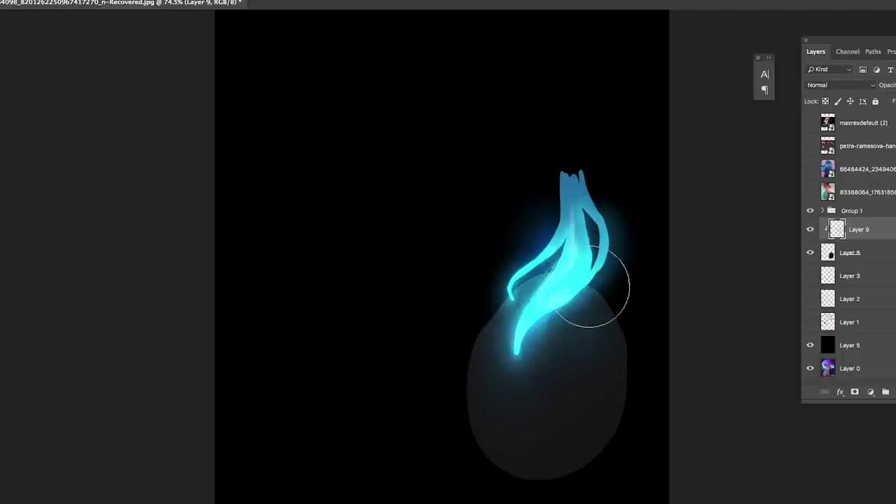
# - Set the foreground colour to the darker blue 1a6493 and brush a broad soft glow onto the grey oval below the lock
pyautogui.click(2, 344)
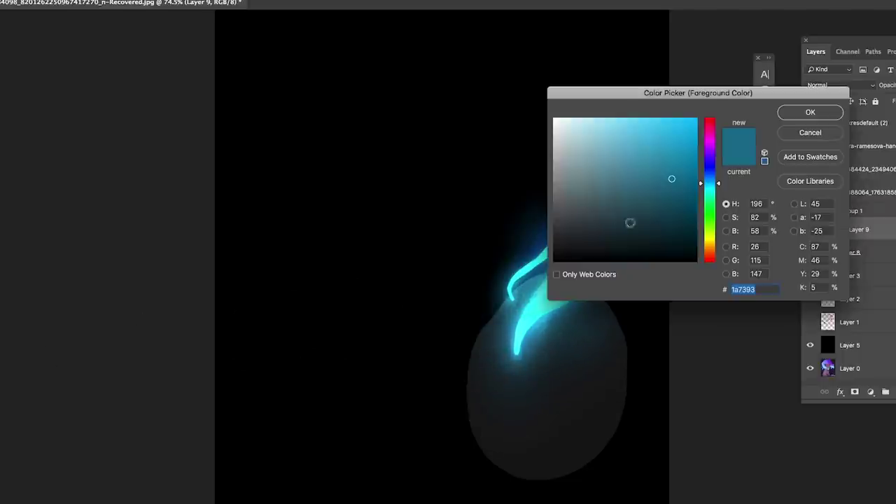
pyautogui.moveTo(703, 182); pyautogui.dragTo(703, 181)
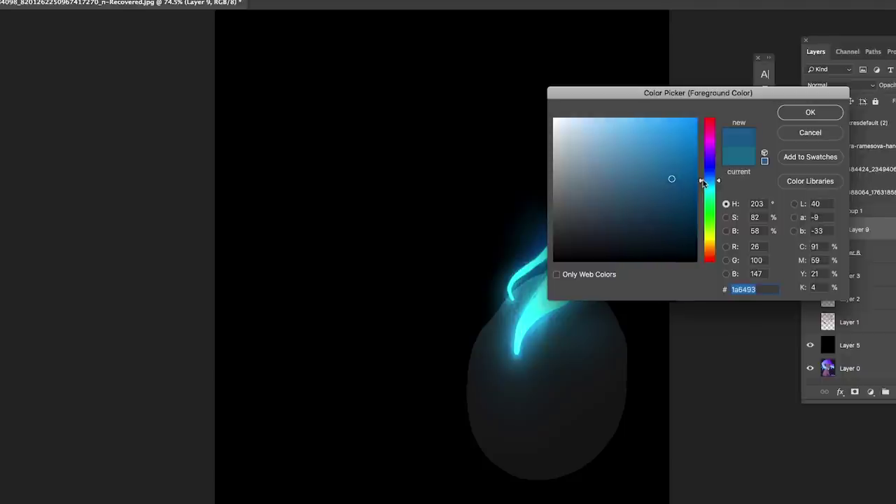
pyautogui.press('Return')
pyautogui.press(']')
pyautogui.press(']')
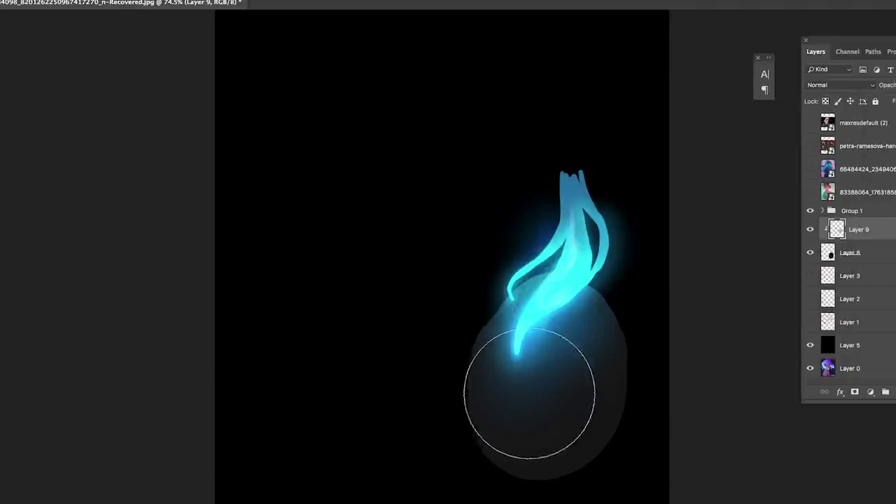
pyautogui.moveTo(563, 336)
pyautogui.mouseDown()
pyautogui.moveTo(518, 395)
pyautogui.moveTo(540, 374)
pyautogui.moveTo(551, 380)
pyautogui.mouseUp()
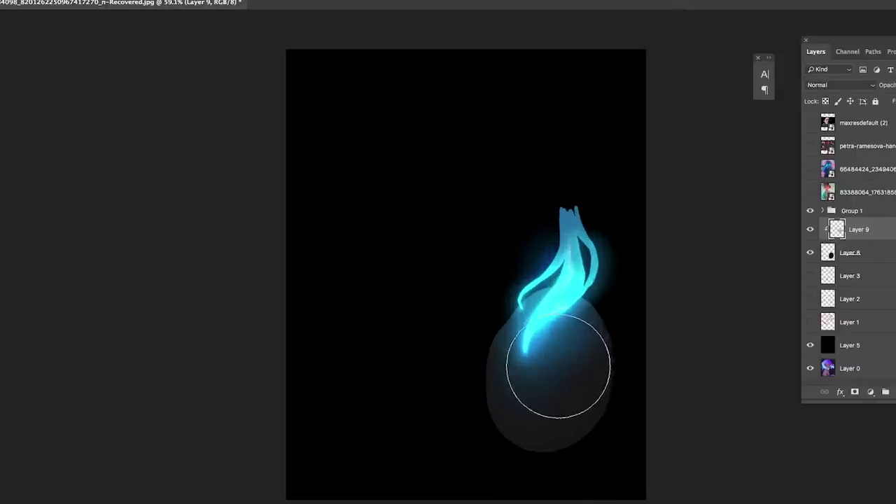
# - Brush more blue light onto the oval close along the hair lock's lower edge, using a smaller brush
pyautogui.press('[')
pyautogui.press('[')
pyautogui.press('[')
pyautogui.press('[')
pyautogui.press('[')
pyautogui.press('[')
pyautogui.press('[')
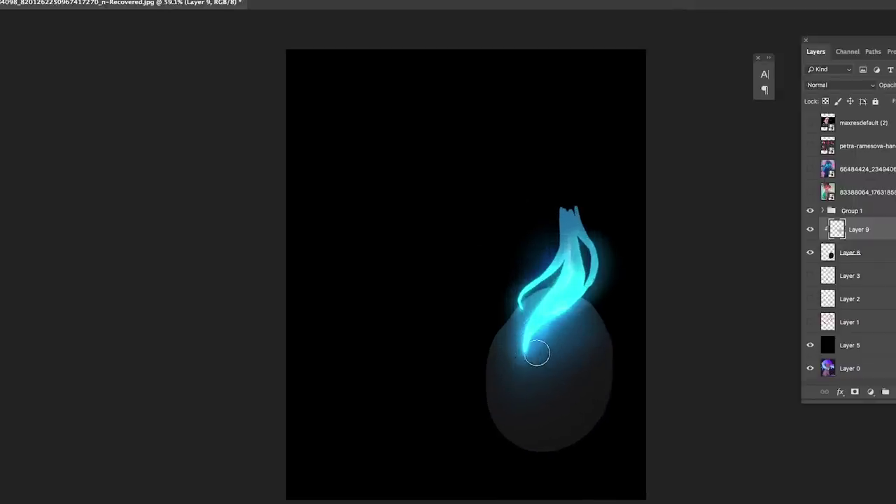
pyautogui.press(']')
pyautogui.moveTo(568, 312); pyautogui.dragTo(530, 344)
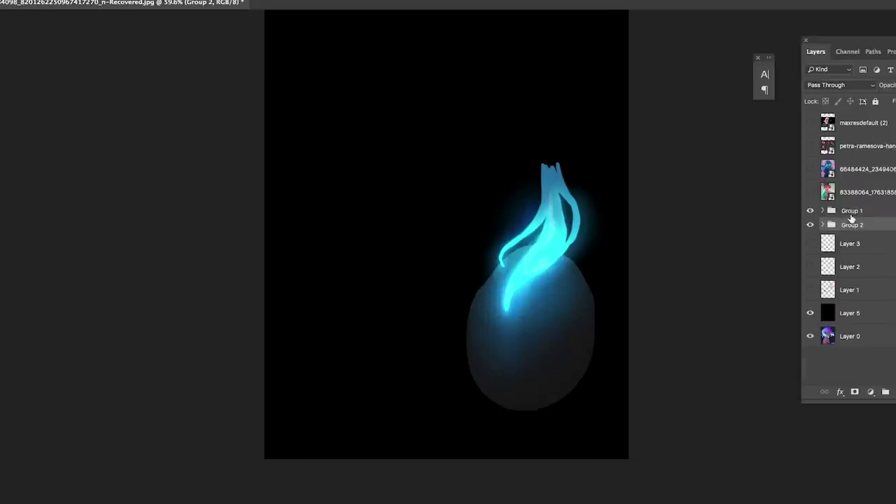
# - Combine Group 1 and Group 2 into one parent group and hide it
pyautogui.click(850, 213)
pyautogui.moveTo(545, 294); pyautogui.dragTo(600, 250)
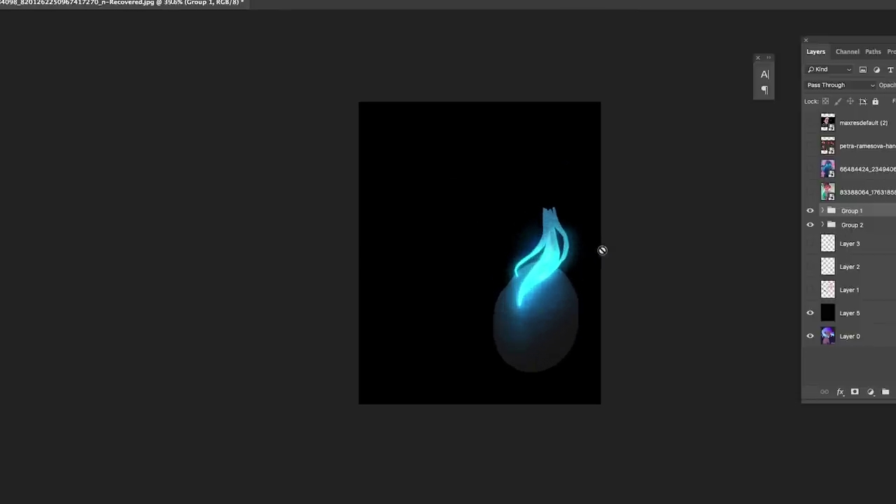
pyautogui.moveTo(554, 306); pyautogui.dragTo(698, 255)
pyautogui.keyDown('shift'); pyautogui.click(859, 225); pyautogui.keyUp('shift')
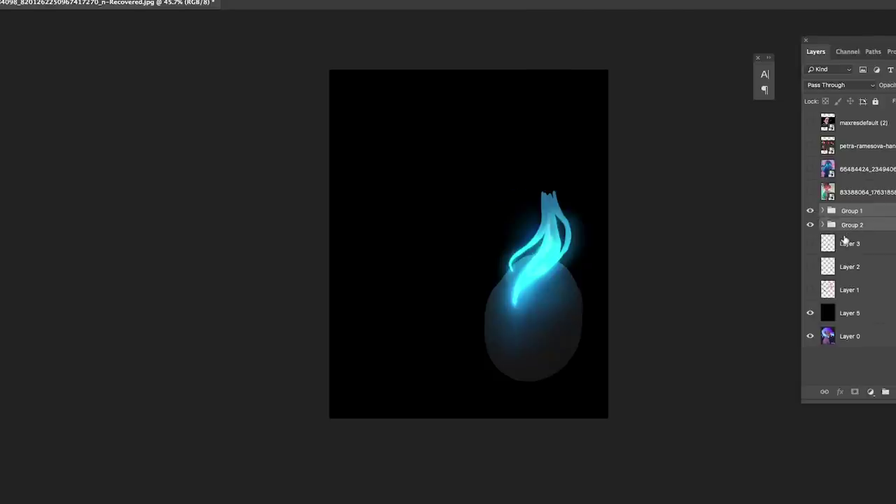
pyautogui.hotkey('ctrl', 'g')
pyautogui.click(810, 211)
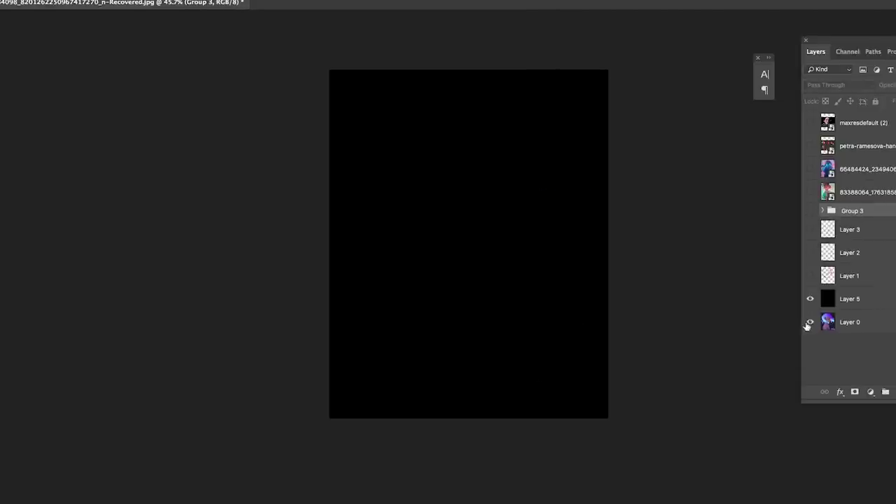
# - Temporarily hide the black Layer 5 and examine the glowing hair in the portrait beneath it
pyautogui.click(810, 299)
pyautogui.click(810, 299)
pyautogui.click(810, 211)
pyautogui.click(811, 211)
pyautogui.click(810, 299)
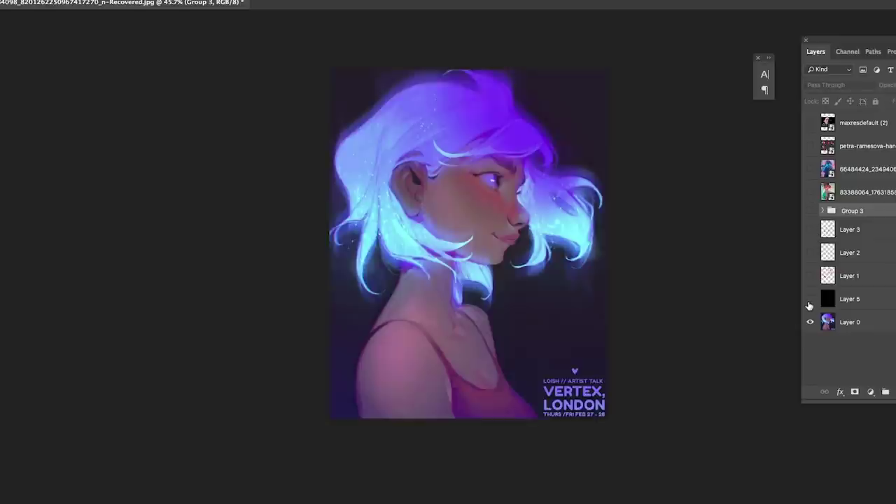
pyautogui.click(810, 299)
pyautogui.moveTo(566, 262); pyautogui.dragTo(588, 263)
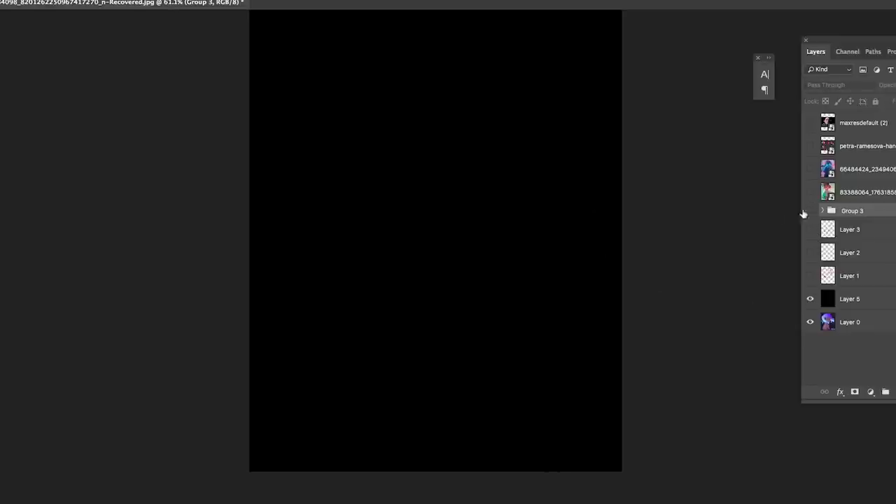
pyautogui.click(810, 299)
pyautogui.moveTo(384, 269); pyautogui.dragTo(413, 268)
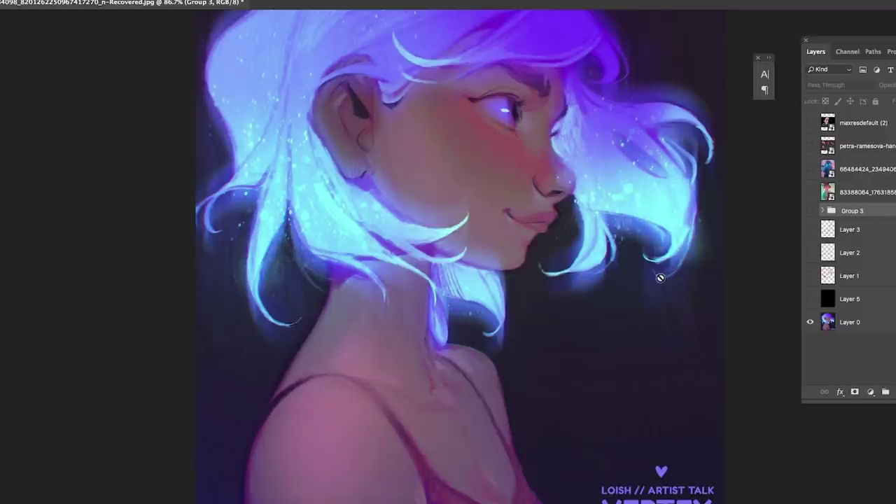
pyautogui.moveTo(661, 250); pyautogui.dragTo(651, 289)
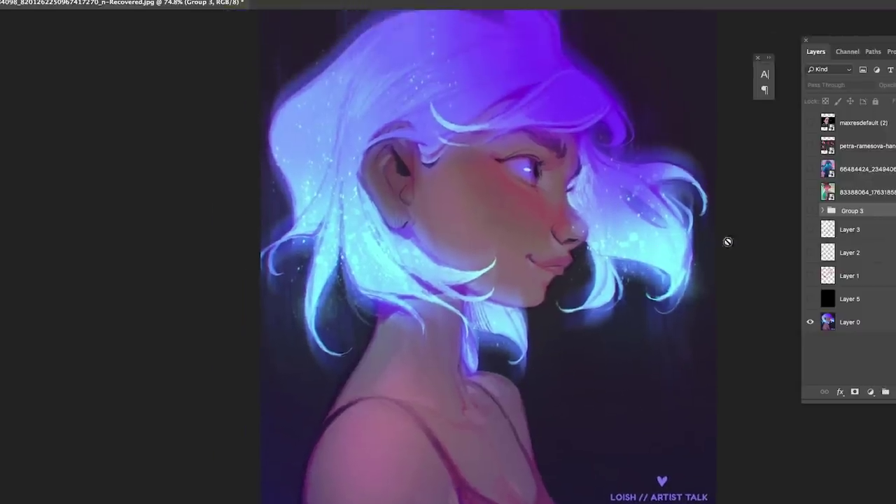
pyautogui.click(810, 299)
# - Show the teal crystal portrait and the blue jellyfish painting in turn, and examine how light falls on the clothing, hair and neck
pyautogui.click(811, 192)
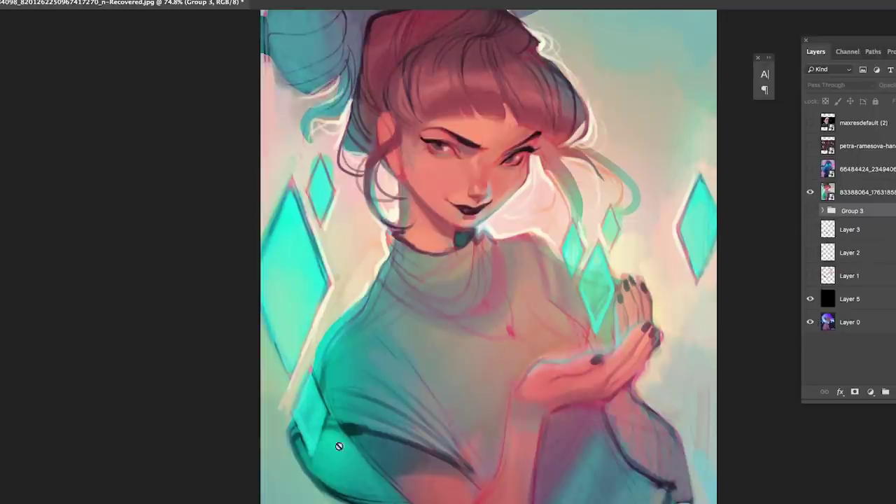
pyautogui.keyDown('alt'); pyautogui.click(374, 418); pyautogui.keyUp('alt')
pyautogui.moveTo(361, 440); pyautogui.dragTo(336, 430)
pyautogui.moveTo(386, 355); pyautogui.dragTo(492, 282)
pyautogui.moveTo(461, 364); pyautogui.dragTo(492, 340)
pyautogui.keyDown('alt'); pyautogui.click(454, 393); pyautogui.keyUp('alt')
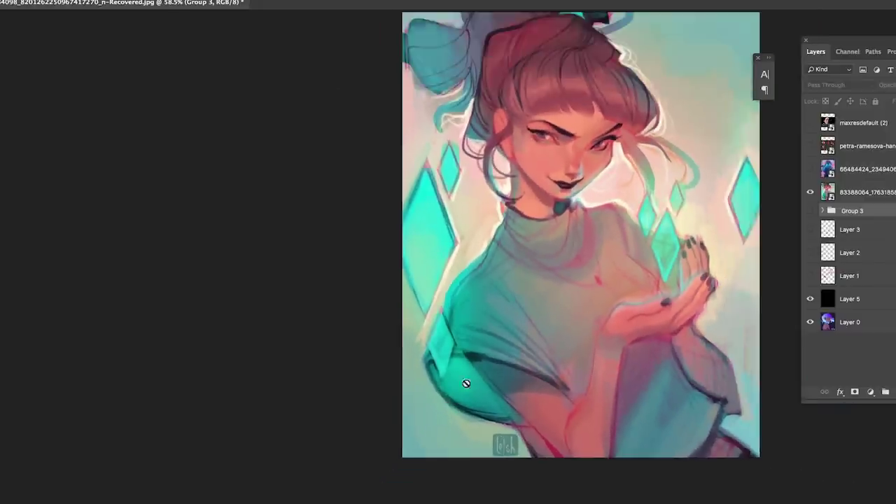
pyautogui.moveTo(487, 279); pyautogui.dragTo(470, 334)
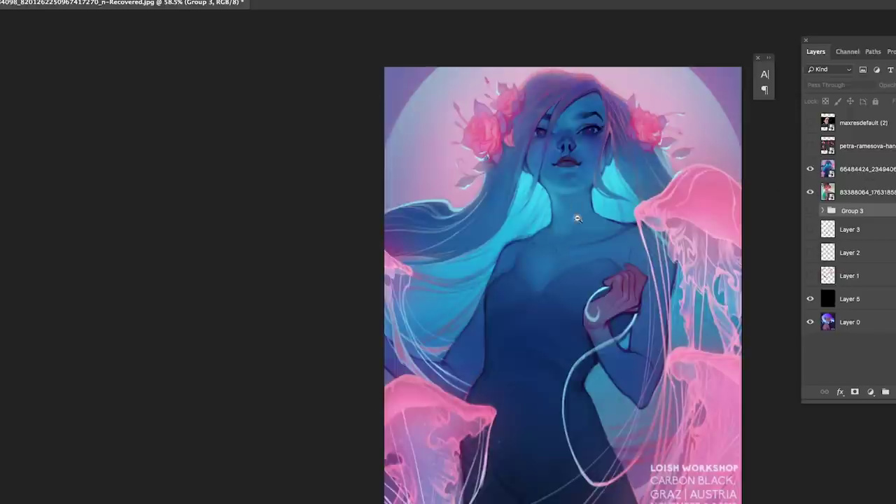
pyautogui.moveTo(578, 213); pyautogui.dragTo(515, 213)
pyautogui.moveTo(615, 241); pyautogui.dragTo(591, 240)
pyautogui.moveTo(590, 173); pyautogui.dragTo(619, 168)
pyautogui.click(620, 168)
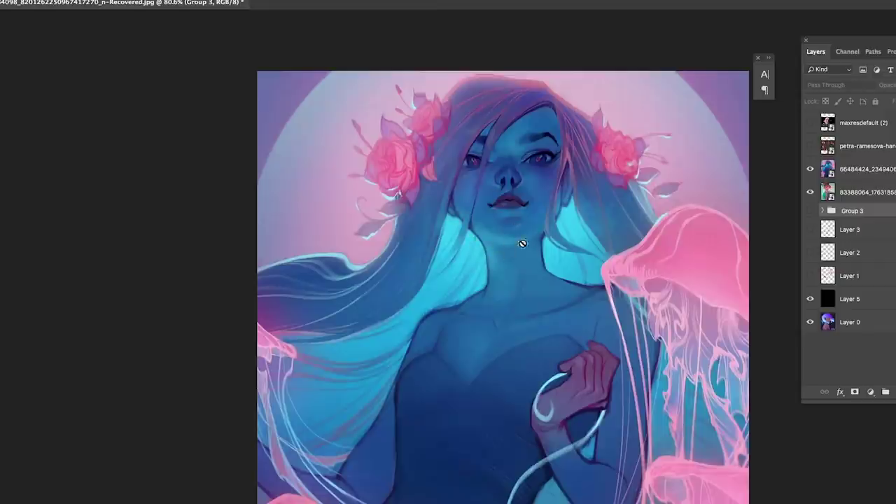
# - Draw red arrows on a new layer pointing at the bright cyan hair and neck edges, then hide that layer
pyautogui.moveTo(341, 196); pyautogui.dragTo(453, 230)
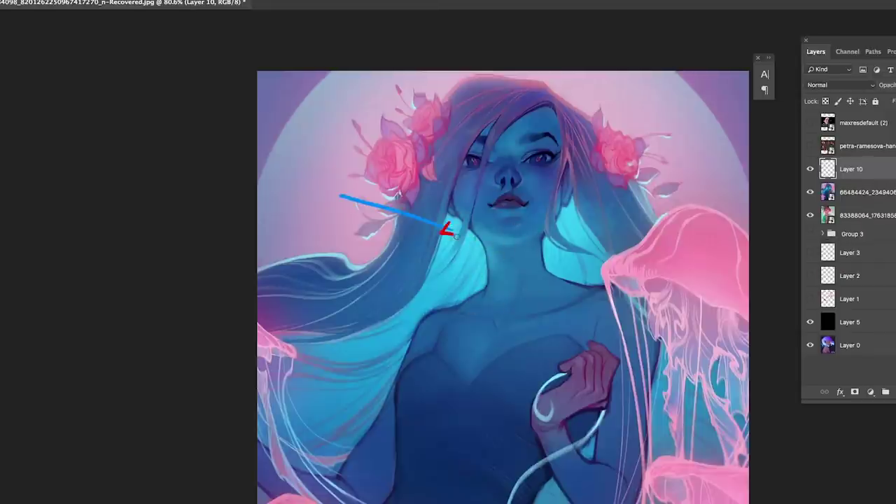
pyautogui.moveTo(342, 196)
pyautogui.mouseDown()
pyautogui.moveTo(294, 193)
pyautogui.moveTo(312, 191)
pyautogui.mouseUp()
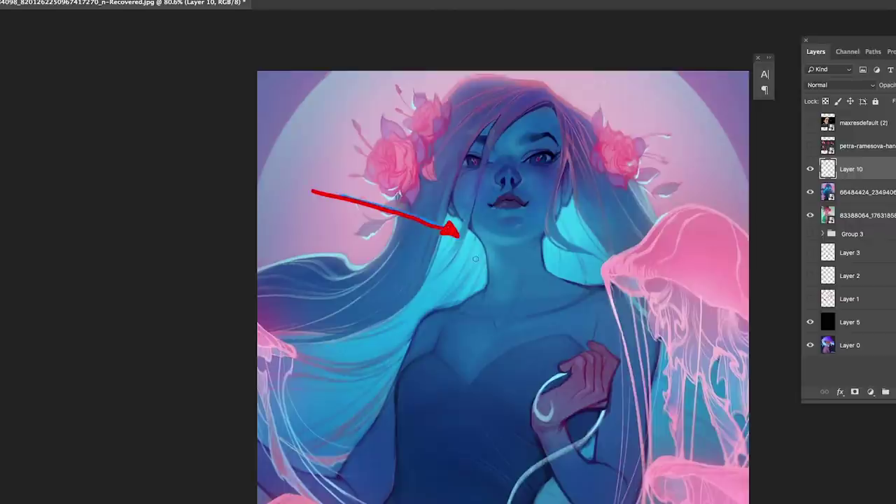
pyautogui.scroll(2, 469, 246)
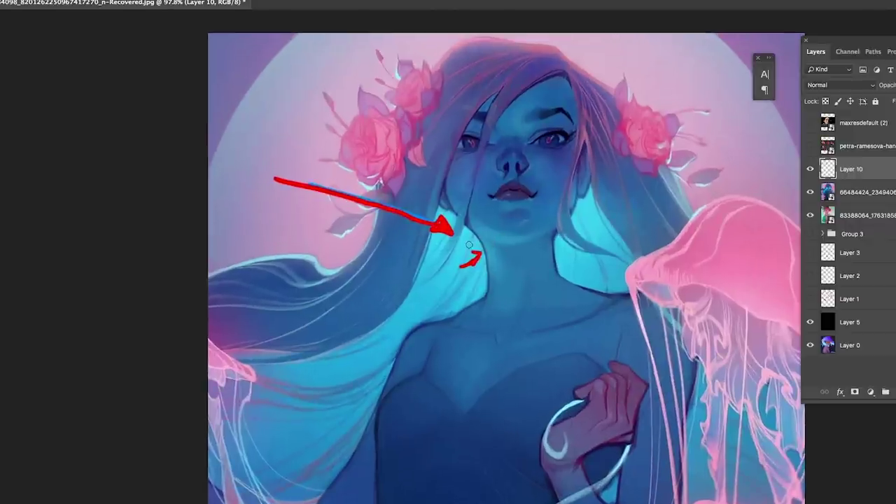
pyautogui.moveTo(426, 330); pyautogui.dragTo(425, 331)
pyautogui.scroll(-3, 597, 220)
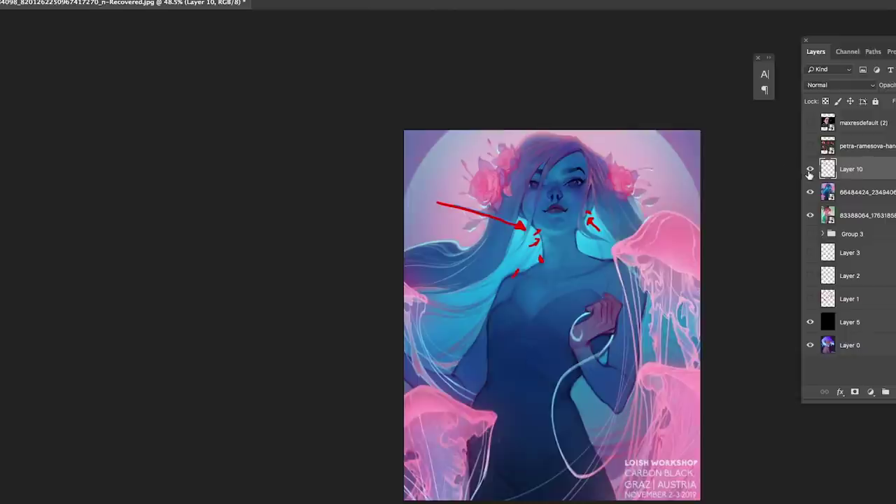
pyautogui.click(810, 170)
# - Add a new layer and draw a thin slanted red box with an arrow pointing at it over the painting's moon background
pyautogui.scroll(2, 534, 211)
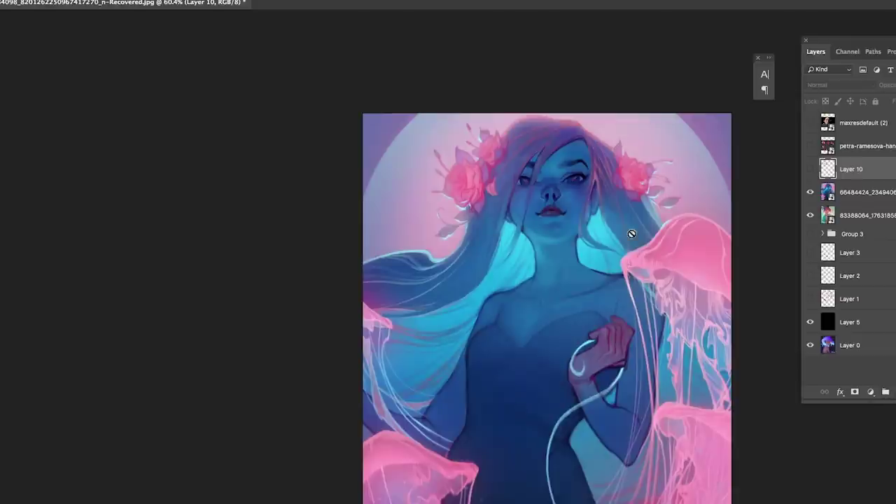
pyautogui.hotkey('ctrl', 'shift', 'alt', 'n')
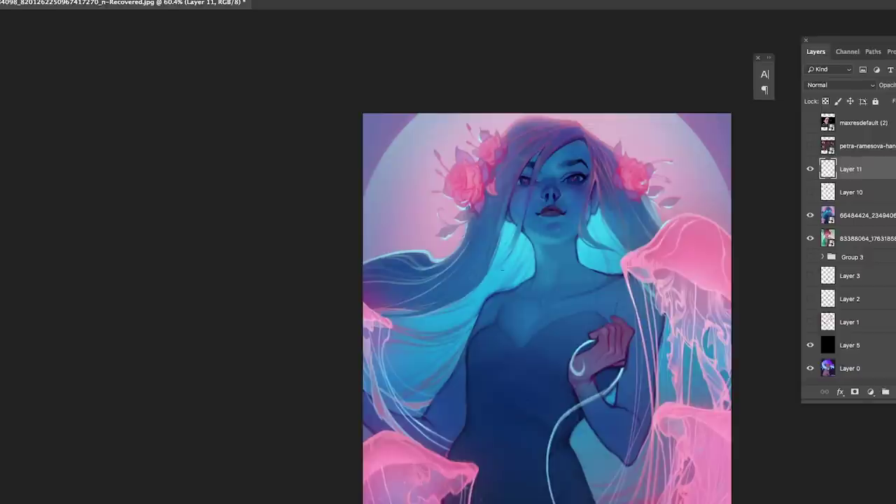
pyautogui.moveTo(401, 162); pyautogui.dragTo(442, 132)
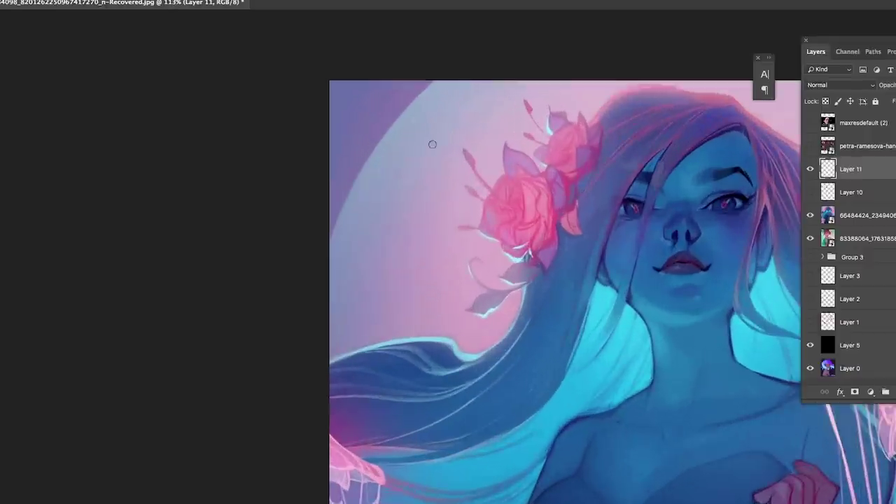
pyautogui.moveTo(348, 172)
pyautogui.mouseDown()
pyautogui.moveTo(454, 119)
pyautogui.moveTo(337, 177)
pyautogui.moveTo(356, 185)
pyautogui.moveTo(474, 110)
pyautogui.mouseUp()
pyautogui.moveTo(341, 99); pyautogui.dragTo(379, 135)
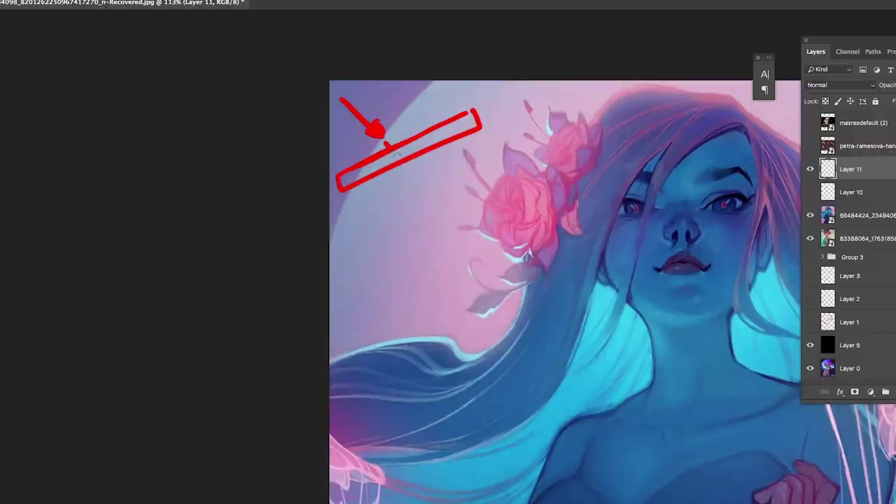
# - Fill Layer 11 with black and, on a new layer above, draw a red rectangle with arrows entering it and a handwritten label
pyautogui.scroll(2, 396, 151)
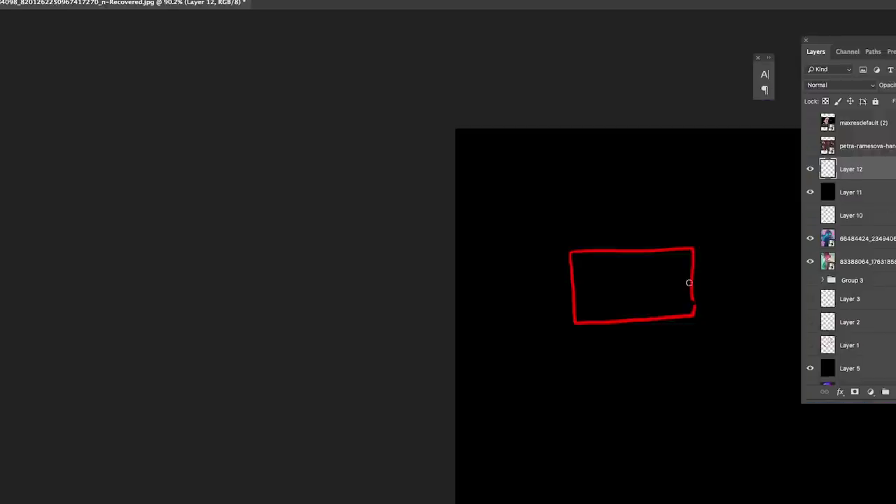
pyautogui.moveTo(693, 250); pyautogui.dragTo(693, 314)
pyautogui.scroll(3, 632, 212)
pyautogui.moveTo(541, 171)
pyautogui.mouseDown()
pyautogui.moveTo(583, 248)
pyautogui.moveTo(578, 237)
pyautogui.moveTo(592, 237)
pyautogui.moveTo(621, 280)
pyautogui.mouseUp()
pyautogui.hotkey('ctrl', 'z')
pyautogui.moveTo(602, 238)
pyautogui.mouseDown()
pyautogui.moveTo(638, 294)
pyautogui.moveTo(630, 289)
pyautogui.mouseUp()
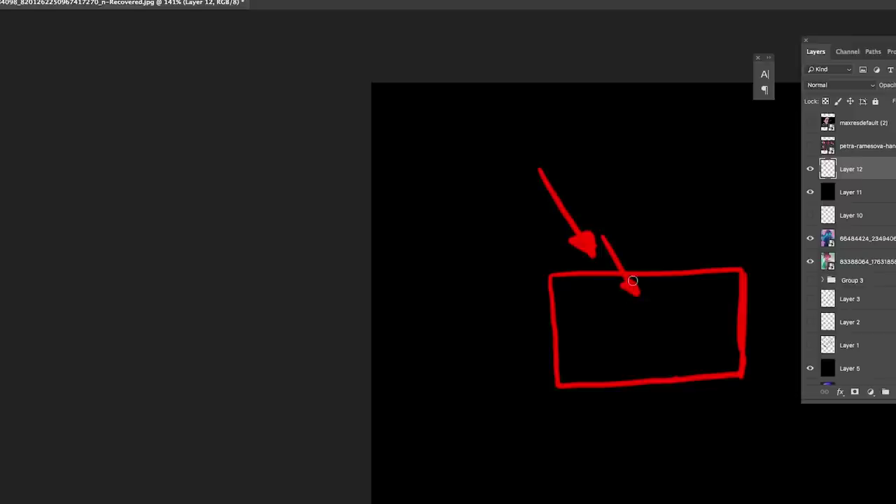
pyautogui.moveTo(672, 259); pyautogui.dragTo(728, 193)
pyautogui.moveTo(715, 194)
pyautogui.mouseDown()
pyautogui.moveTo(713, 224)
pyautogui.moveTo(744, 208)
pyautogui.moveTo(779, 207)
pyautogui.mouseUp()
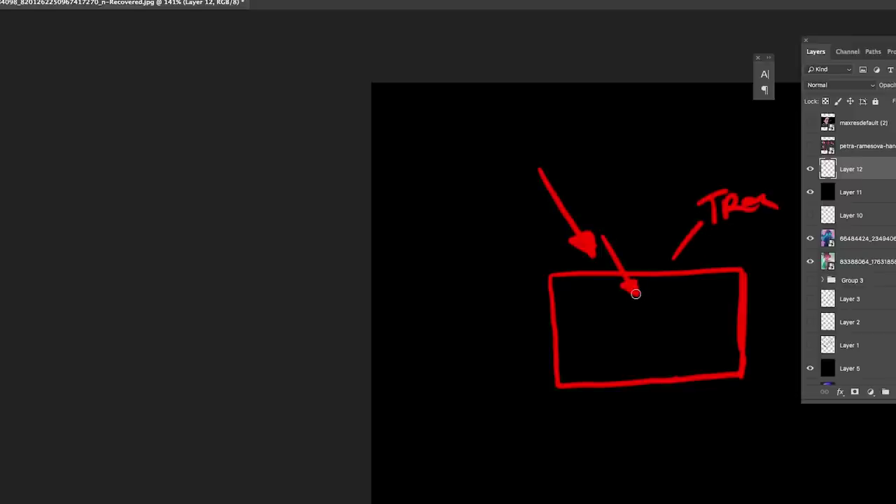
# - Draw red arrows scattering and bouncing in different directions inside the rectangle
pyautogui.moveTo(637, 304); pyautogui.dragTo(622, 368)
pyautogui.moveTo(602, 327); pyautogui.dragTo(565, 370)
pyautogui.moveTo(574, 318); pyautogui.dragTo(557, 337)
pyautogui.moveTo(657, 312); pyautogui.dragTo(679, 371)
pyautogui.moveTo(659, 289)
pyautogui.mouseDown()
pyautogui.moveTo(724, 326)
pyautogui.moveTo(735, 344)
pyautogui.mouseUp()
pyautogui.moveTo(717, 322); pyautogui.dragTo(735, 345)
pyautogui.moveTo(726, 290); pyautogui.dragTo(738, 305)
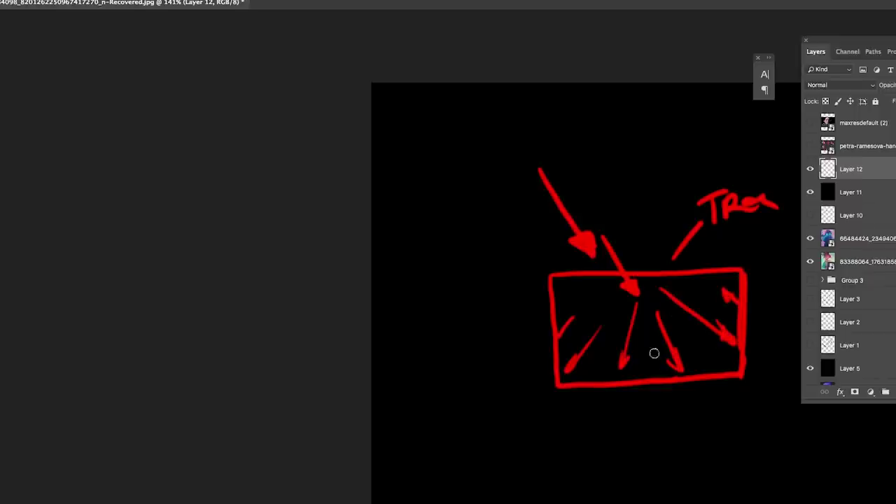
pyautogui.moveTo(619, 371); pyautogui.dragTo(609, 319)
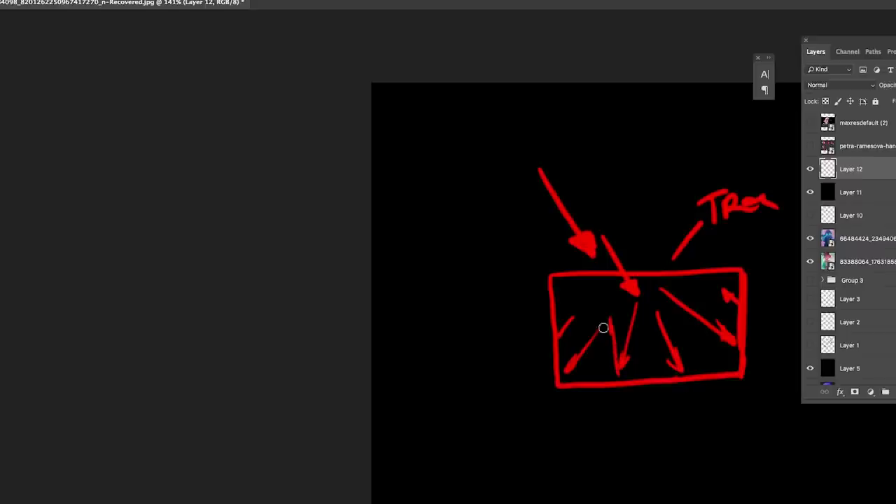
pyautogui.moveTo(565, 295); pyautogui.dragTo(559, 337)
pyautogui.moveTo(560, 337); pyautogui.dragTo(586, 314)
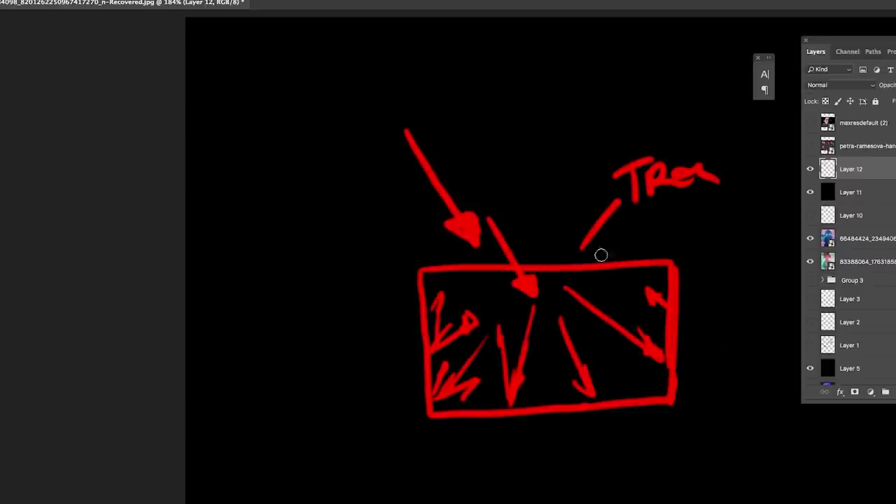
pyautogui.moveTo(599, 302); pyautogui.dragTo(592, 304)
# - Hide the diagram layers and, on a new layer above the jellyfish painting, draw red arrows at the moon, roses and hair
pyautogui.scroll(-2, 592, 304)
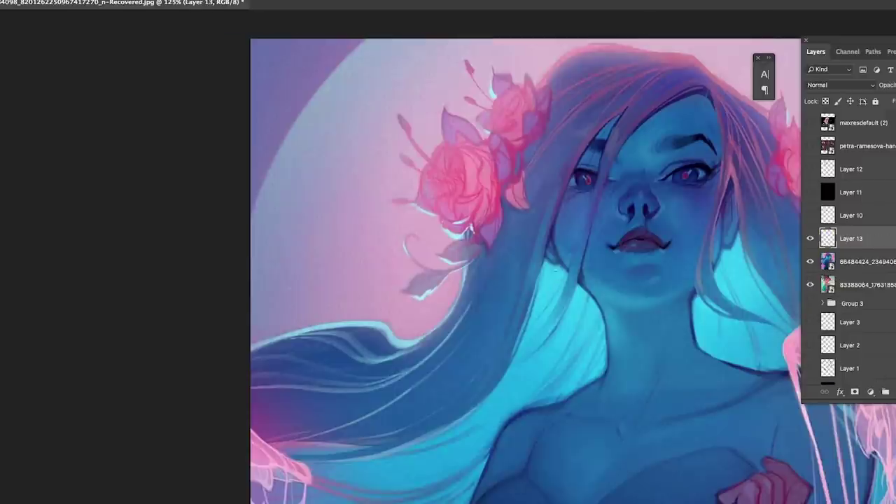
pyautogui.moveTo(453, 92); pyautogui.dragTo(421, 113)
pyautogui.moveTo(335, 155); pyautogui.dragTo(376, 84)
pyautogui.moveTo(468, 60)
pyautogui.mouseDown()
pyautogui.moveTo(485, 103)
pyautogui.moveTo(474, 88)
pyautogui.moveTo(494, 81)
pyautogui.mouseUp()
pyautogui.moveTo(512, 284); pyautogui.dragTo(517, 313)
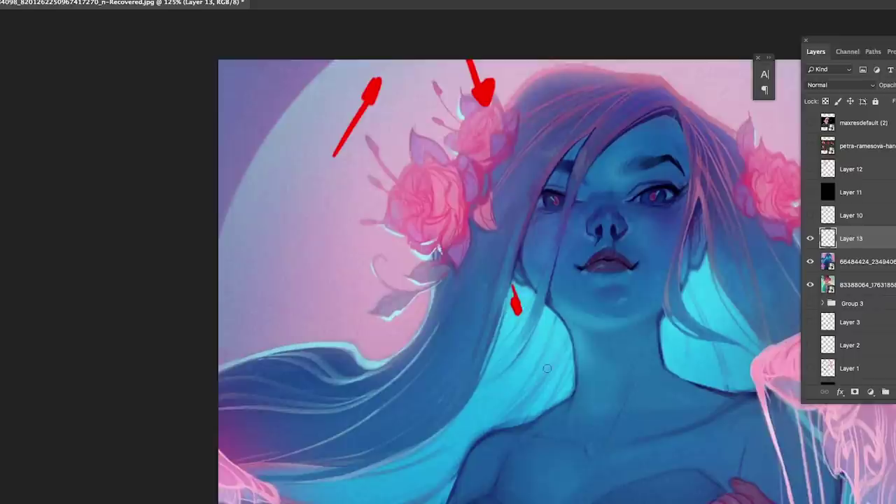
# - Add red arrows pointing at the bright cyan hair beside the neck and at the shoulder, then hide the arrow layer
pyautogui.moveTo(569, 384); pyautogui.dragTo(522, 350)
pyautogui.moveTo(459, 345); pyautogui.dragTo(461, 385)
pyautogui.moveTo(499, 328); pyautogui.dragTo(521, 364)
pyautogui.moveTo(515, 302); pyautogui.dragTo(536, 313)
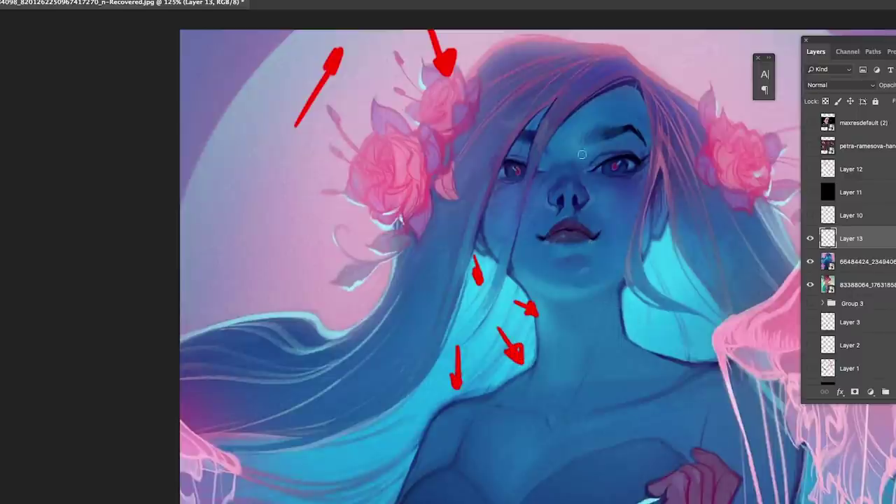
pyautogui.click(811, 238)
pyautogui.scroll(-5, 705, 247)
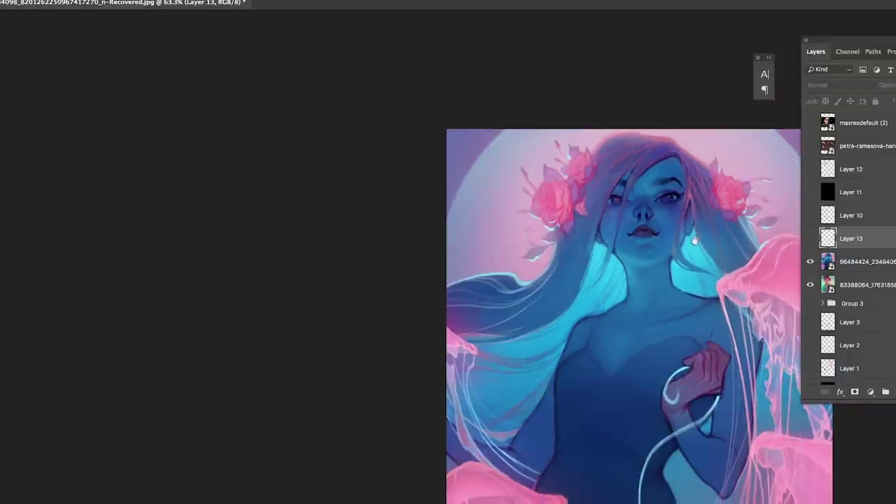
# - Show the reference image of backlit hands and, on a new layer above it, draw a red arrow at the raised finger of the upper-middle hand
pyautogui.click(811, 145)
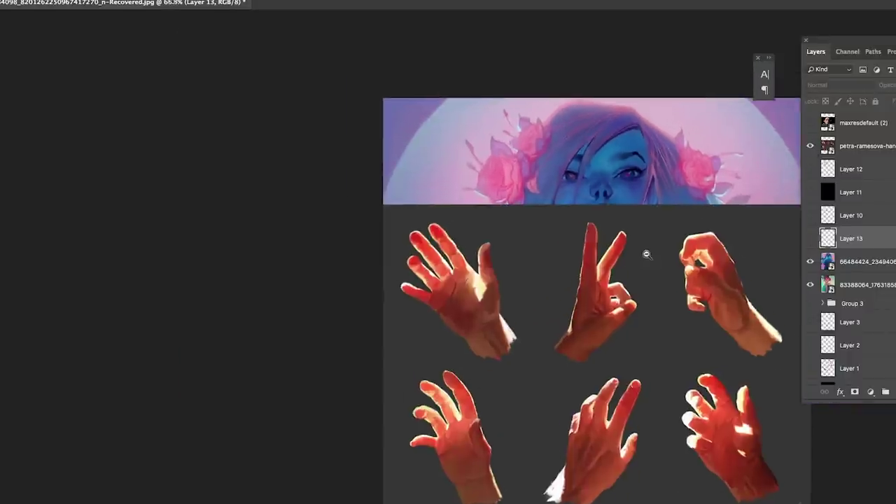
pyautogui.scroll(2, 647, 254)
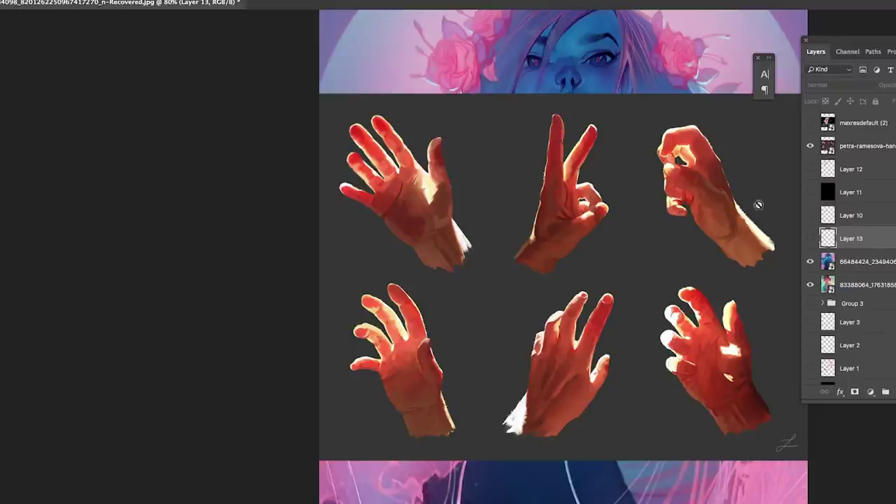
pyautogui.click(854, 149)
pyautogui.hotkey('ctrl', 'alt', 'shift', 'n')
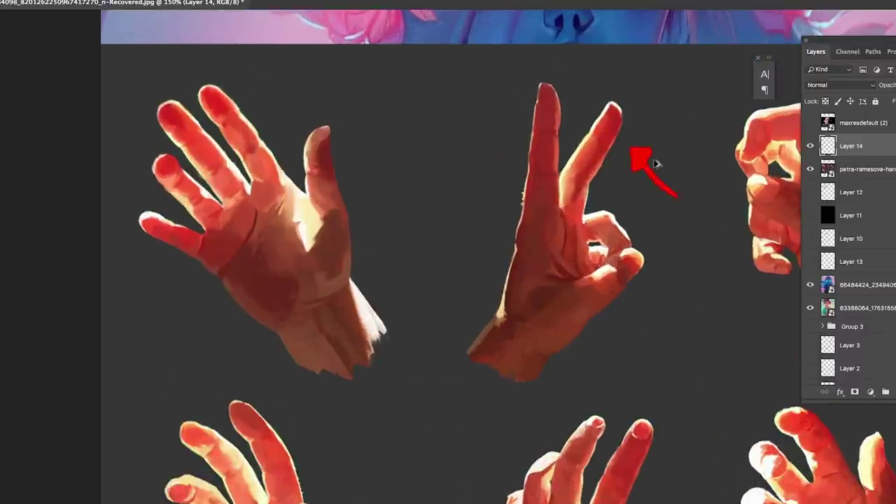
pyautogui.hotkey('ctrl', 'z')
pyautogui.moveTo(628, 144)
pyautogui.mouseDown()
pyautogui.moveTo(631, 161)
pyautogui.moveTo(634, 151)
pyautogui.mouseUp()
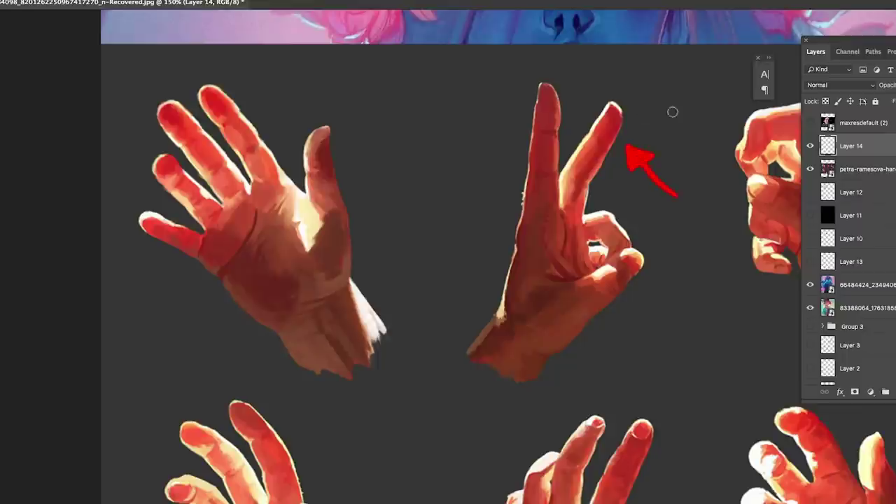
# - Add red arrows pointing at the raised fingertip and the thumb tip of the upper-middle hand
pyautogui.moveTo(641, 149); pyautogui.dragTo(628, 169)
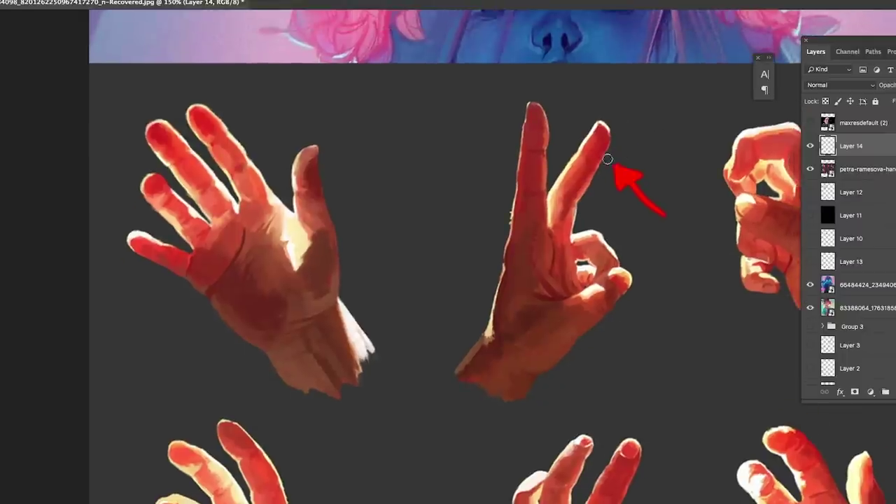
pyautogui.moveTo(588, 84); pyautogui.dragTo(595, 109)
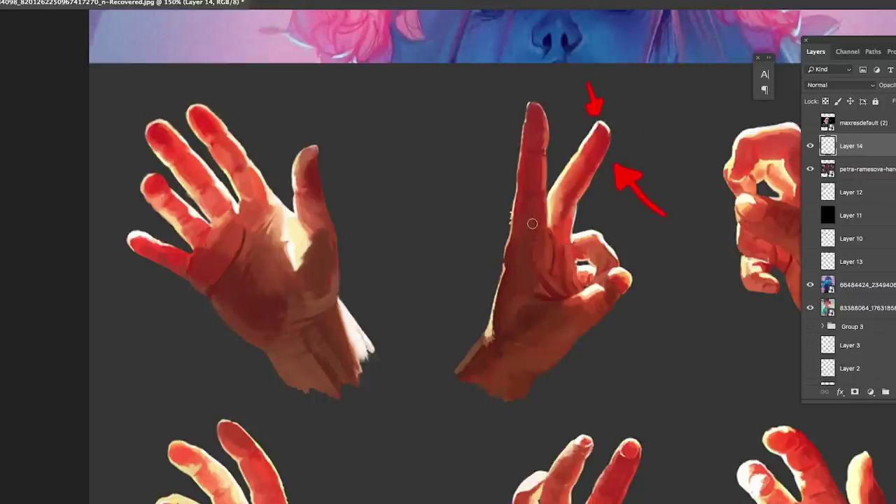
pyautogui.moveTo(638, 241)
pyautogui.mouseDown()
pyautogui.moveTo(621, 262)
pyautogui.moveTo(630, 256)
pyautogui.mouseUp()
pyautogui.moveTo(713, 165); pyautogui.dragTo(660, 183)
# - Draw red arrows around the fingertips and at the thumb-side palm edge of the upper-left hand
pyautogui.moveTo(199, 117)
pyautogui.mouseDown()
pyautogui.moveTo(187, 136)
pyautogui.moveTo(198, 133)
pyautogui.moveTo(190, 129)
pyautogui.mouseUp()
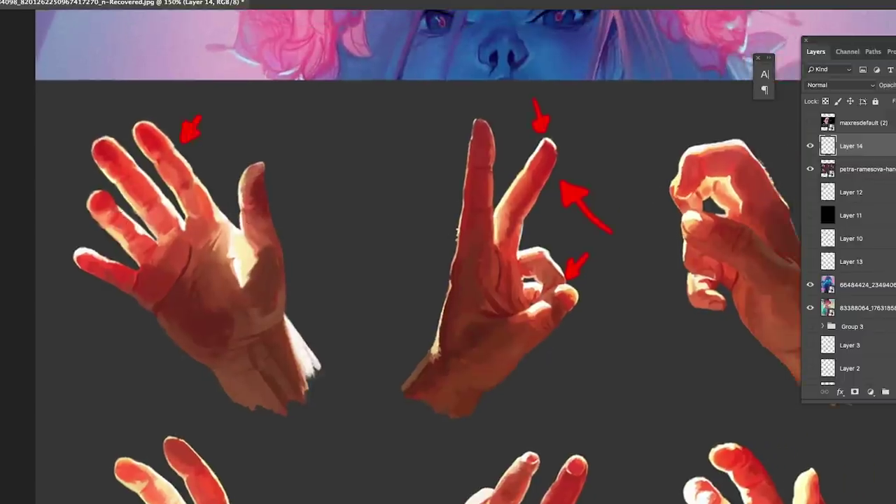
pyautogui.moveTo(104, 167); pyautogui.dragTo(184, 146)
pyautogui.moveTo(157, 107); pyautogui.dragTo(190, 122)
pyautogui.moveTo(178, 112)
pyautogui.mouseDown()
pyautogui.moveTo(179, 126)
pyautogui.moveTo(188, 118)
pyautogui.mouseUp()
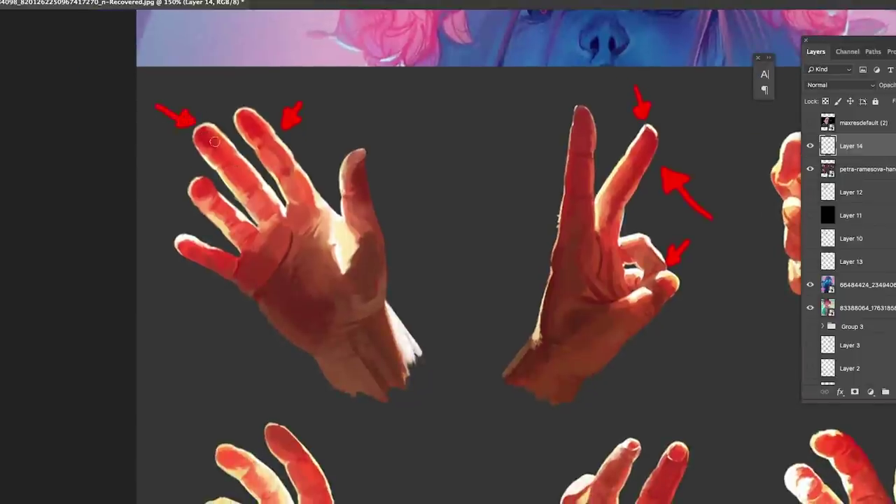
pyautogui.scroll(1, 263, 151)
pyautogui.moveTo(264, 152); pyautogui.dragTo(295, 162)
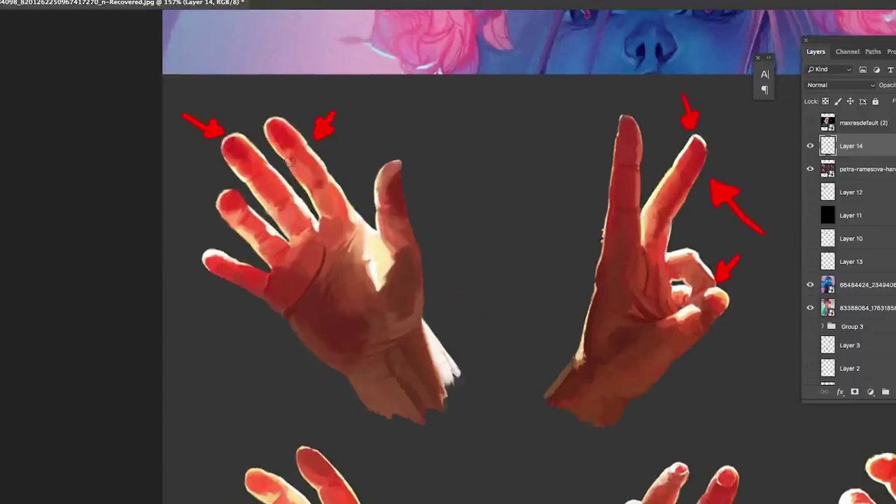
pyautogui.moveTo(203, 153); pyautogui.dragTo(220, 170)
pyautogui.moveTo(221, 171); pyautogui.dragTo(208, 168)
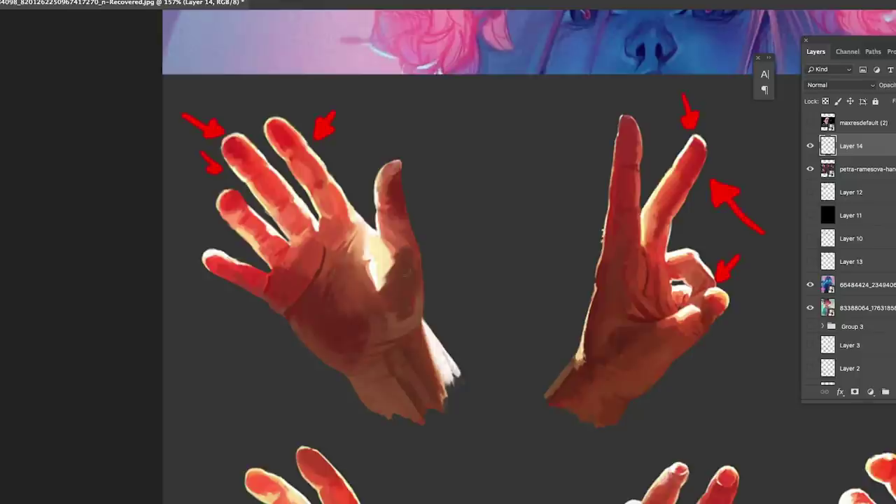
pyautogui.moveTo(477, 292)
pyautogui.mouseDown()
pyautogui.moveTo(440, 298)
pyautogui.moveTo(456, 294)
pyautogui.mouseUp()
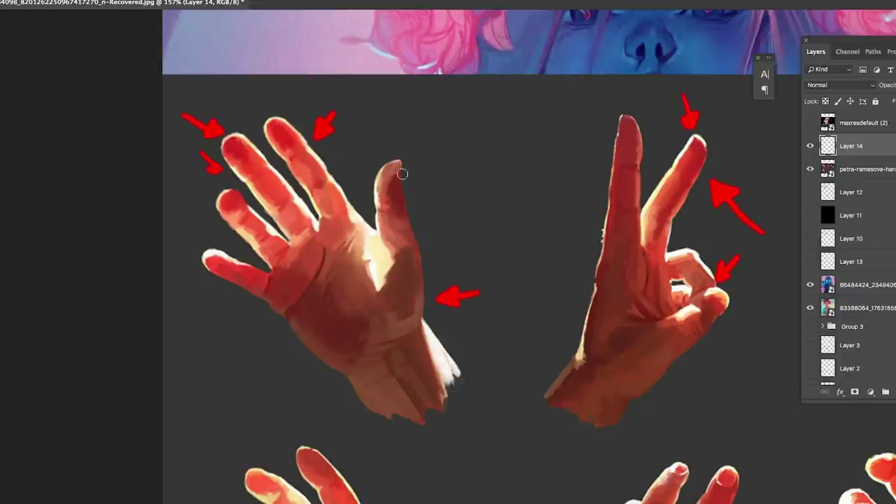
# - Examine the lower row of hands for how light passes through the fingers and edges
pyautogui.moveTo(456, 214); pyautogui.dragTo(430, 211)
pyautogui.moveTo(553, 311); pyautogui.dragTo(530, 285)
pyautogui.moveTo(667, 373); pyautogui.dragTo(682, 356)
pyautogui.scroll(1, 683, 357)
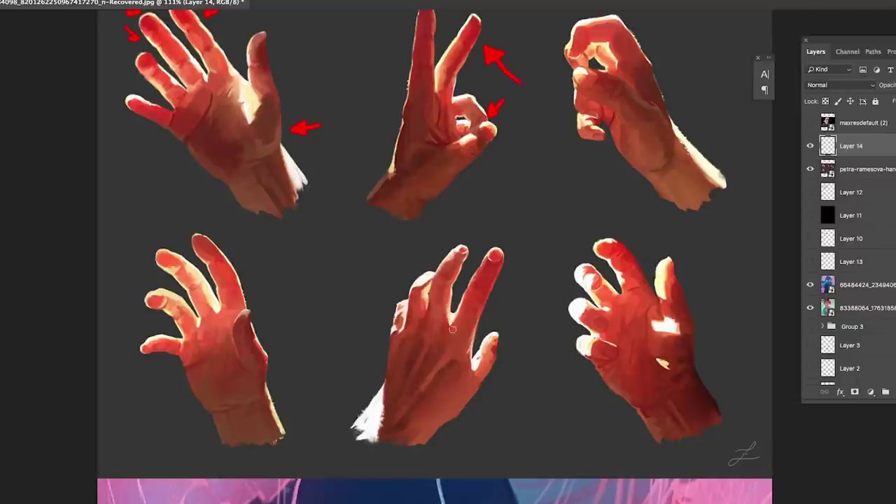
pyautogui.moveTo(217, 306); pyautogui.dragTo(250, 291)
pyautogui.moveTo(498, 298); pyautogui.dragTo(341, 260)
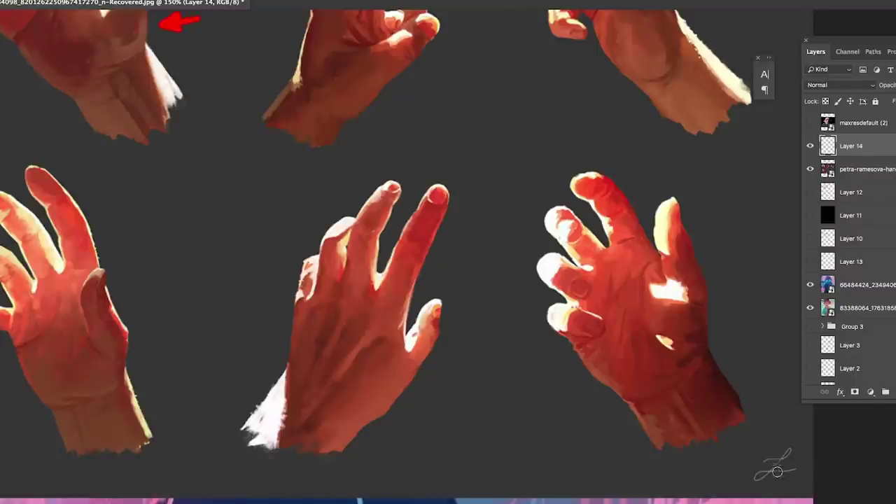
pyautogui.scroll(-2, 750, 377)
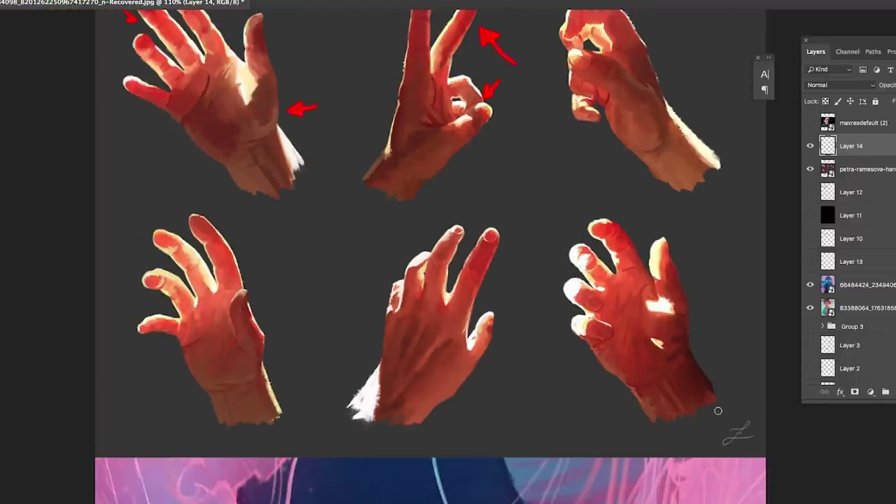
pyautogui.moveTo(294, 318); pyautogui.dragTo(317, 342)
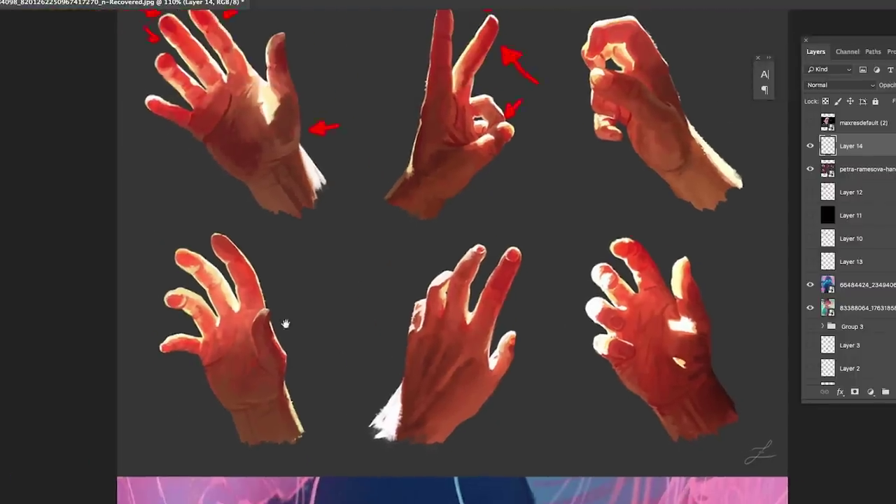
pyautogui.scroll(3, 202, 279)
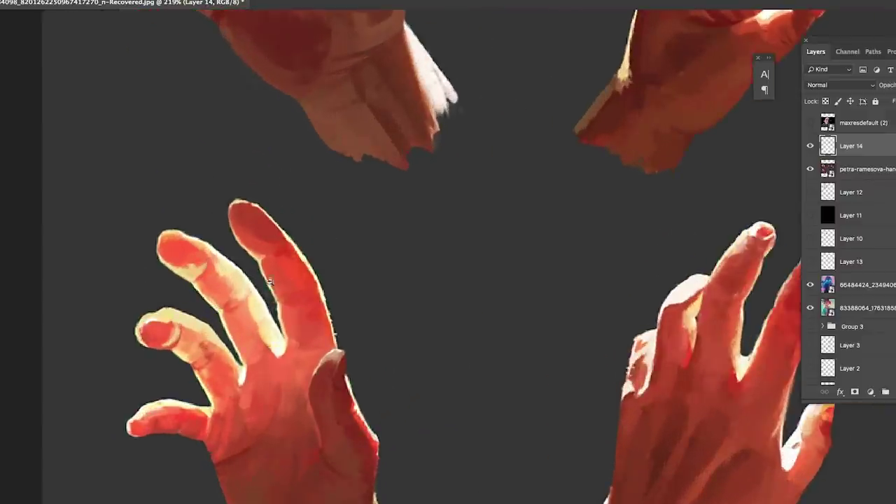
pyautogui.scroll(-3, 269, 289)
pyautogui.moveTo(660, 222); pyautogui.dragTo(605, 248)
pyautogui.moveTo(616, 221); pyautogui.dragTo(564, 235)
# - Replace the hands with the bald man's portrait and, on a new layer above it, draw a long red arrow down to the glowing red ear
pyautogui.click(810, 147)
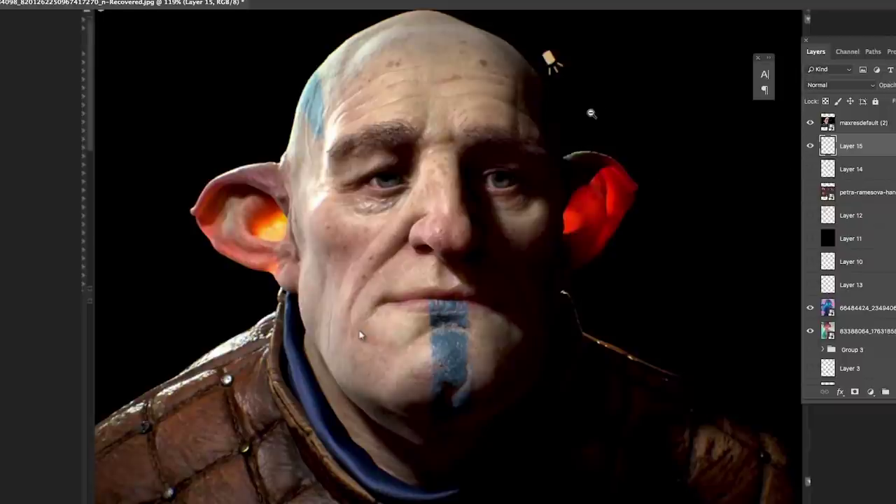
pyautogui.scroll(2, 580, 119)
pyautogui.moveTo(851, 145); pyautogui.dragTo(851, 119)
pyautogui.moveTo(582, 87)
pyautogui.mouseDown()
pyautogui.moveTo(594, 132)
pyautogui.moveTo(605, 117)
pyautogui.moveTo(600, 188)
pyautogui.mouseUp()
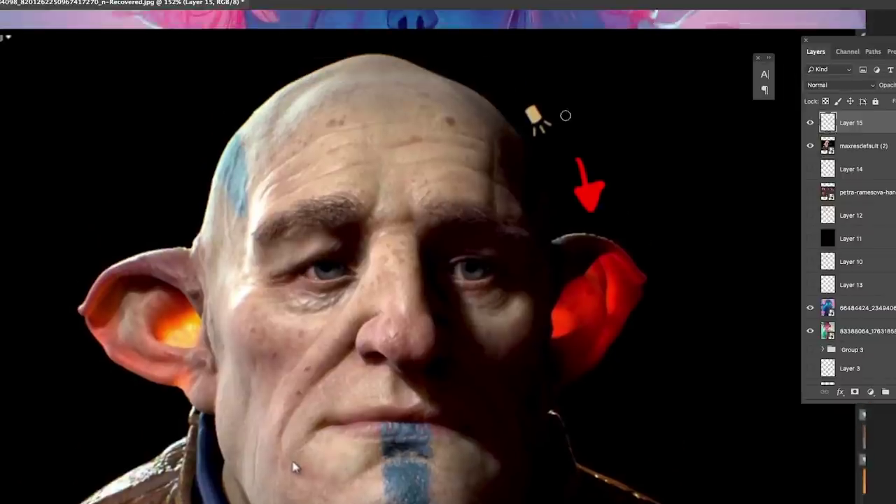
pyautogui.moveTo(562, 102); pyautogui.dragTo(576, 181)
pyautogui.press('super+z')
pyautogui.moveTo(567, 98)
pyautogui.mouseDown()
pyautogui.moveTo(586, 186)
pyautogui.moveTo(581, 159)
pyautogui.moveTo(588, 191)
pyautogui.moveTo(599, 193)
pyautogui.moveTo(574, 199)
pyautogui.mouseUp()
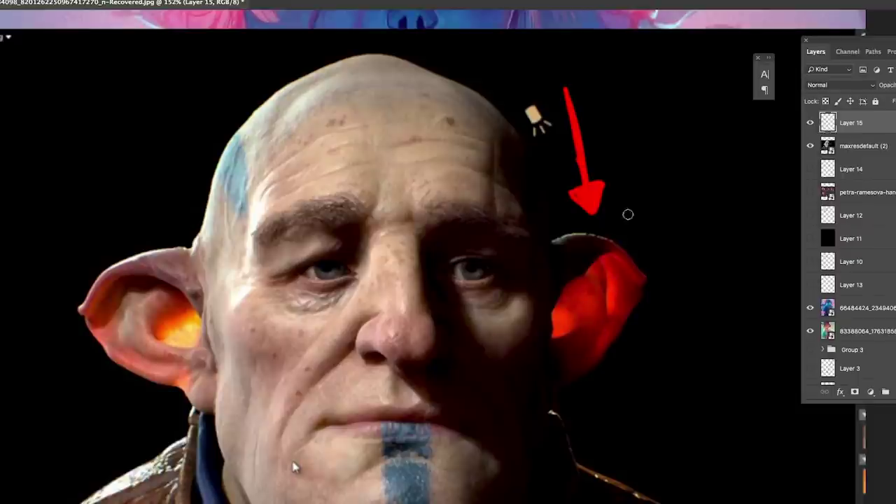
# - Hide the arrow layer and the bald man's portrait to reveal the jellyfish painting
pyautogui.scroll(-2, 630, 231)
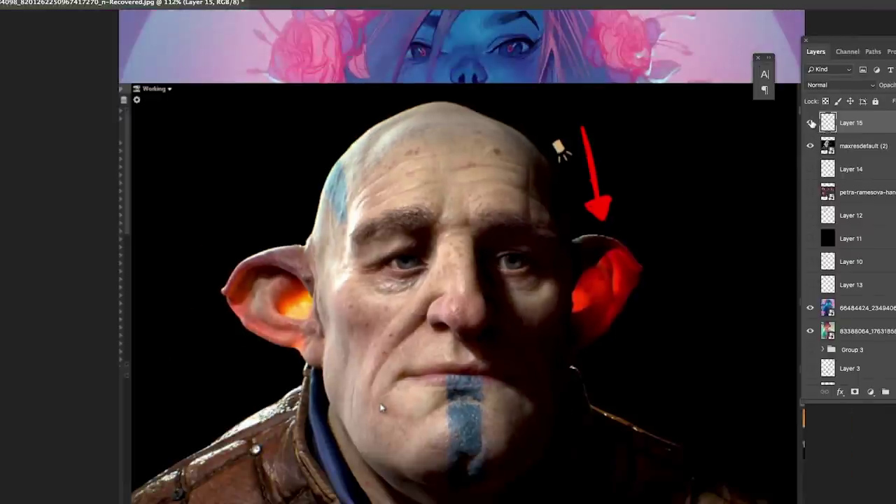
pyautogui.moveTo(812, 123); pyautogui.dragTo(811, 146)
pyautogui.scroll(-2, 660, 245)
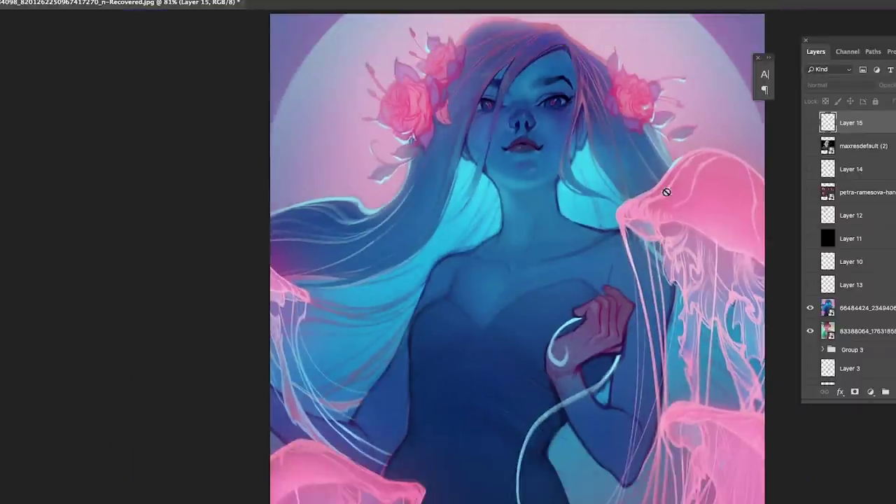
pyautogui.scroll(-2, 667, 192)
pyautogui.click(810, 123)
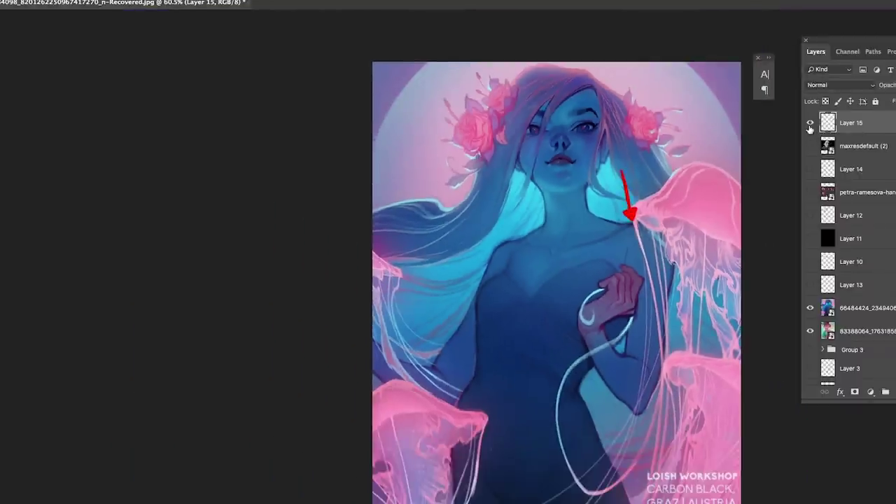
pyautogui.click(811, 123)
# - Show the black Layer 11 and, on a new layer above it, paint a solid round ball in dark red 671a1a
pyautogui.click(810, 238)
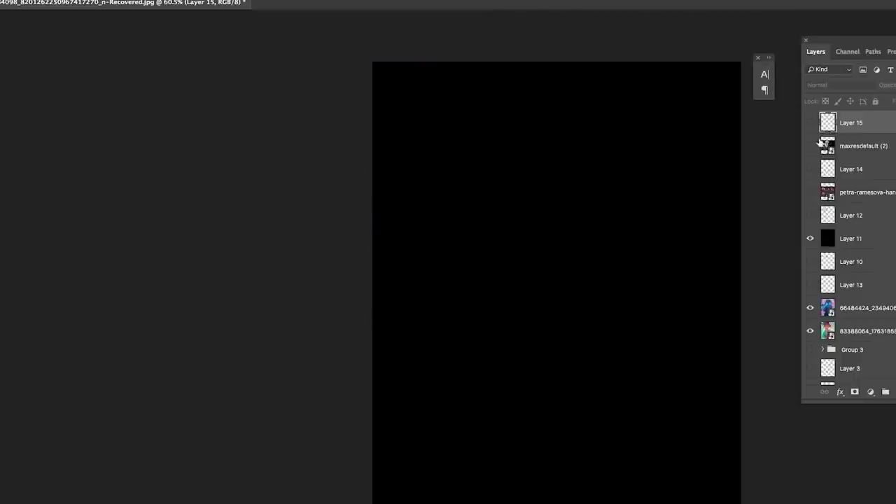
pyautogui.click(852, 237)
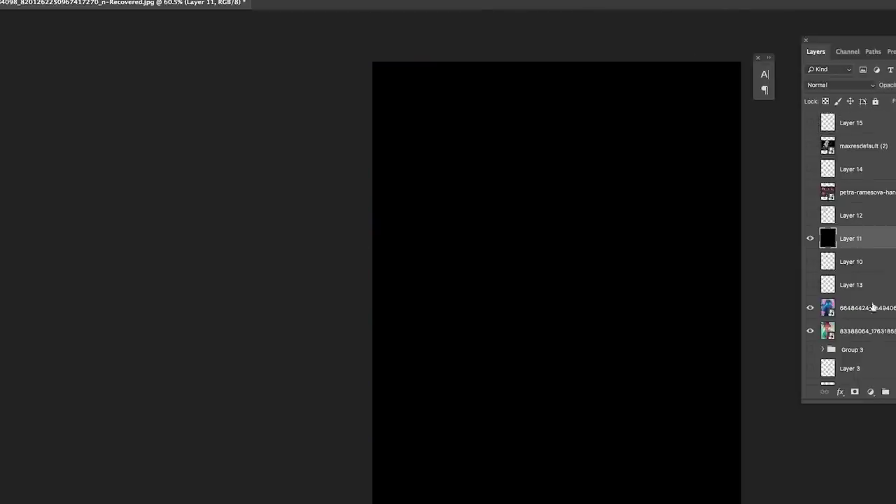
pyautogui.hotkey('ctrl', 'shift', 'alt', 'n')
pyautogui.scroll(3, 588, 196)
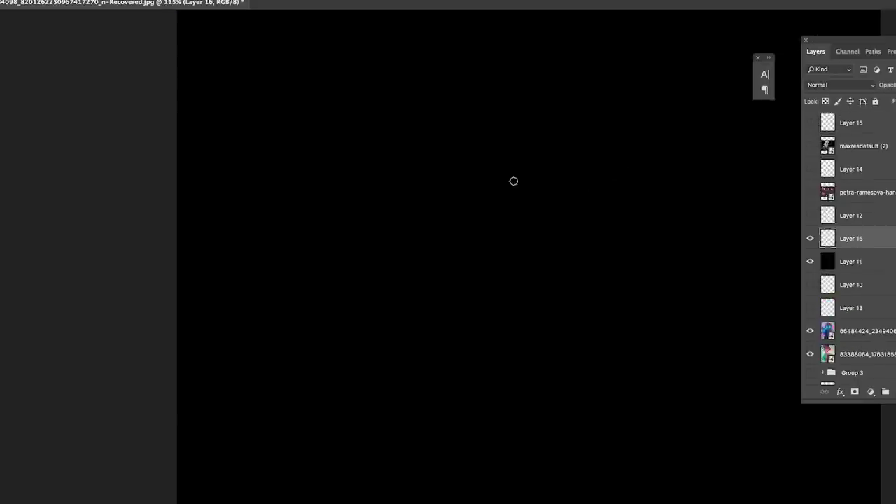
pyautogui.moveTo(680, 200); pyautogui.dragTo(657, 201)
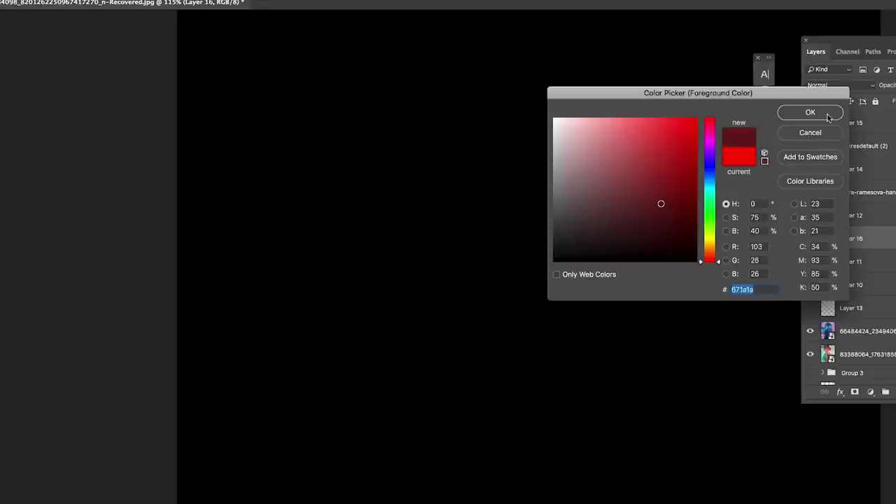
pyautogui.click(810, 113)
pyautogui.moveTo(524, 187); pyautogui.dragTo(590, 194)
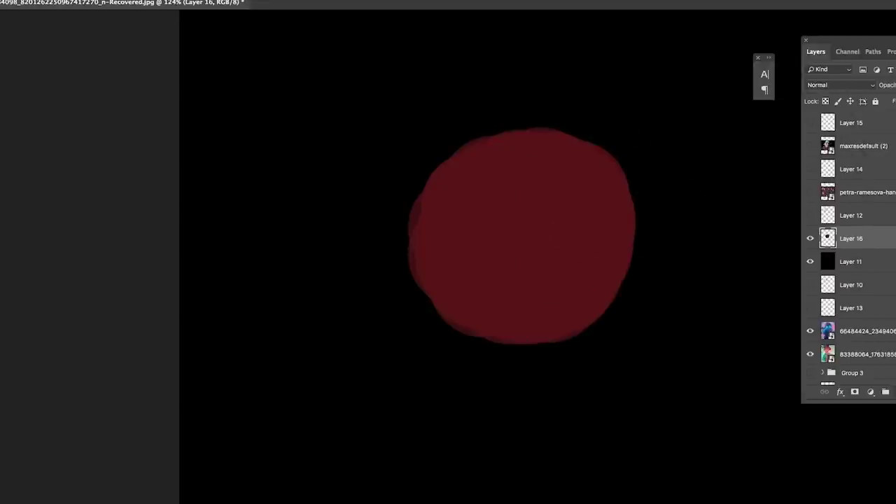
# - Add a new layer in Color Dodge mode above the ball and choose the 175 px soft brush with 0% hardness
pyautogui.hotkey('ctrl', 'shift', 'alt', 'n')
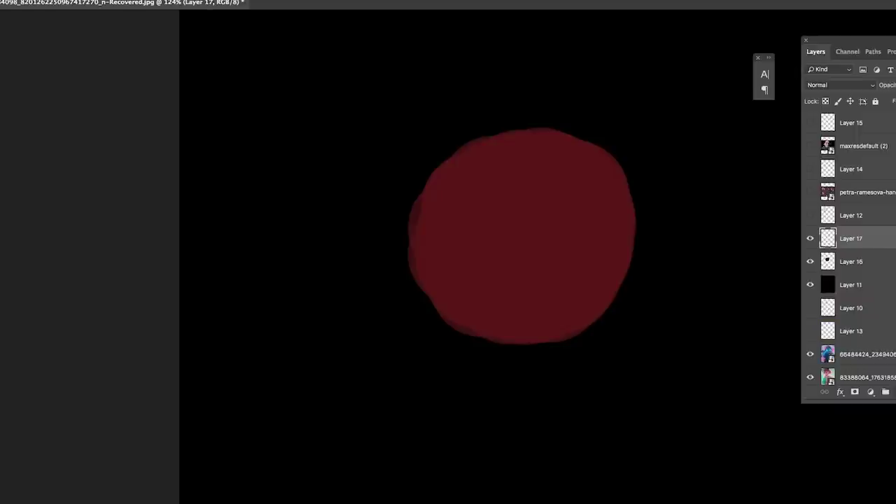
pyautogui.click(844, 85)
pyautogui.click(826, 169)
pyautogui.rightClick(487, 154)
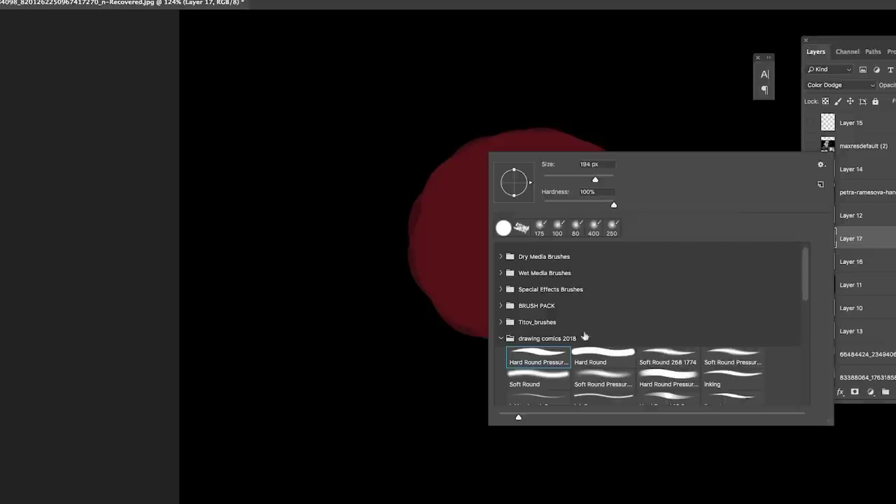
pyautogui.click(546, 233)
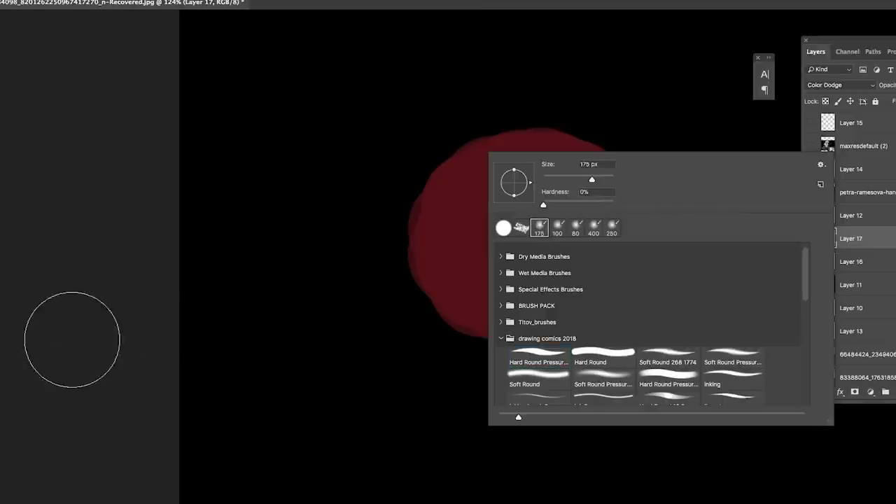
pyautogui.click(95, 338)
# - Pick a brighter saturated red and paint a soft glow over the ball's upper-right side
pyautogui.click(2, 339)
pyautogui.moveTo(661, 201); pyautogui.dragTo(682, 178)
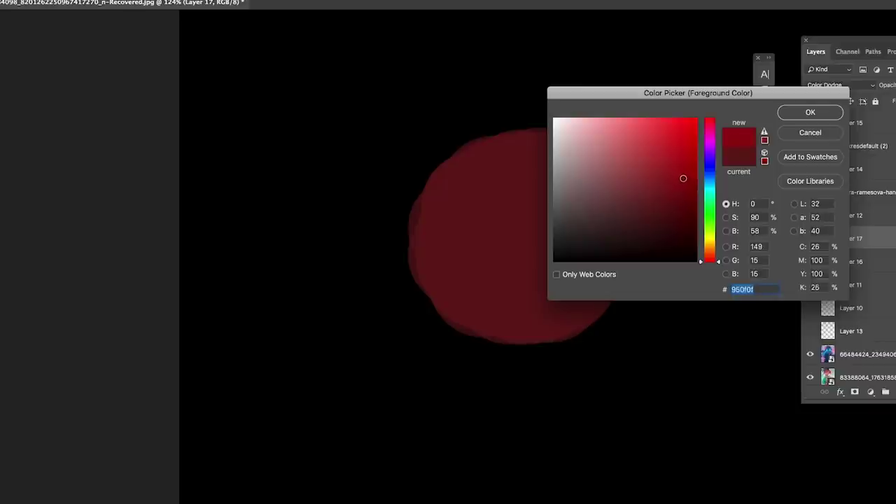
pyautogui.press('Return')
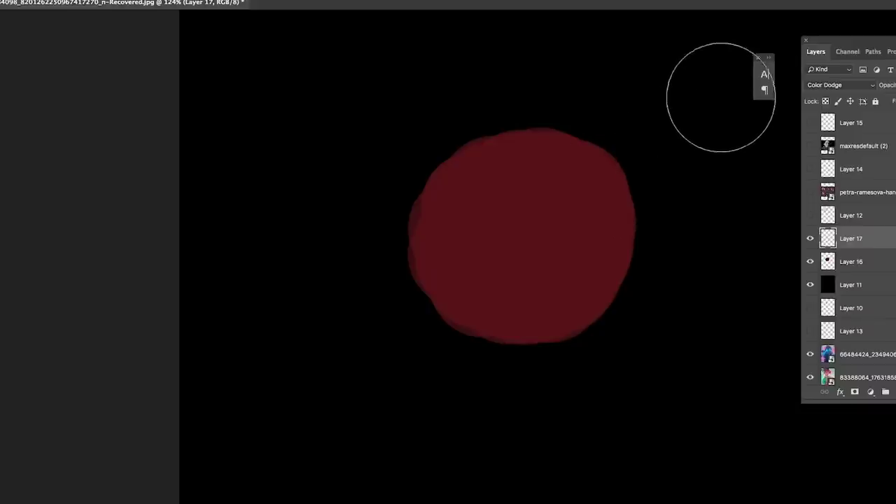
pyautogui.moveTo(616, 223)
pyautogui.mouseDown()
pyautogui.moveTo(577, 160)
pyautogui.moveTo(606, 203)
pyautogui.moveTo(555, 146)
pyautogui.moveTo(605, 211)
pyautogui.moveTo(581, 163)
pyautogui.moveTo(606, 194)
pyautogui.moveTo(551, 151)
pyautogui.moveTo(523, 146)
pyautogui.moveTo(547, 144)
pyautogui.moveTo(584, 162)
pyautogui.moveTo(610, 213)
pyautogui.moveTo(603, 198)
pyautogui.moveTo(521, 157)
pyautogui.moveTo(483, 156)
pyautogui.mouseUp()
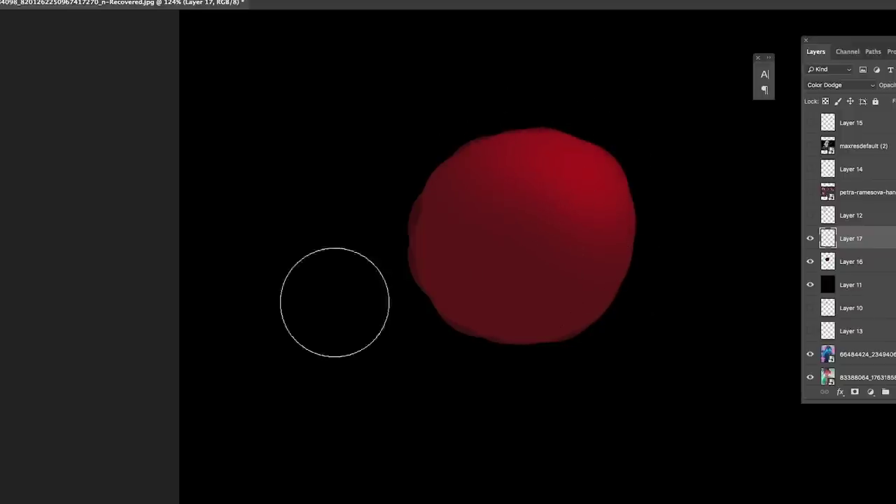
# - Pick orange-red c65128 and a lighter orange to intensify the soft glow on the ball's upper-right side
pyautogui.click(1, 337)
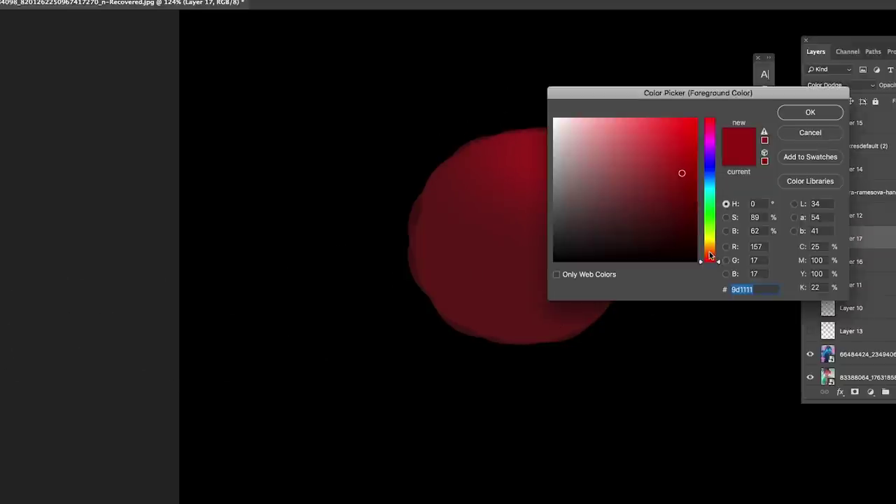
pyautogui.moveTo(704, 264); pyautogui.dragTo(704, 260)
pyautogui.moveTo(682, 173); pyautogui.dragTo(664, 148)
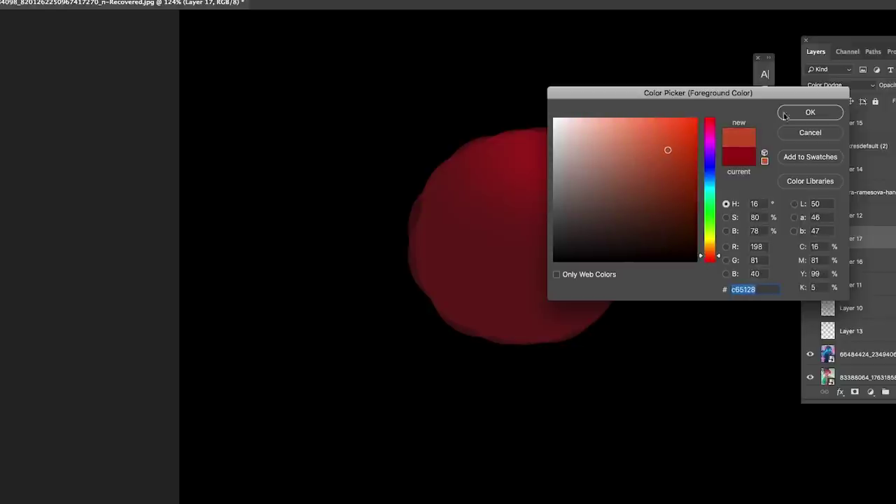
pyautogui.click(805, 114)
pyautogui.moveTo(567, 128)
pyautogui.mouseDown()
pyautogui.moveTo(602, 157)
pyautogui.moveTo(624, 260)
pyautogui.moveTo(560, 125)
pyautogui.moveTo(542, 121)
pyautogui.moveTo(624, 201)
pyautogui.moveTo(556, 110)
pyautogui.mouseUp()
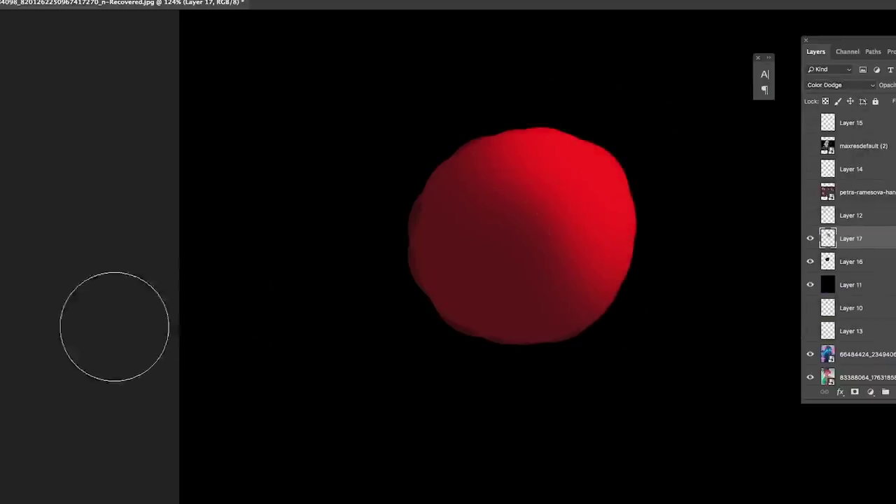
pyautogui.click(1, 350)
pyautogui.moveTo(666, 154); pyautogui.dragTo(643, 131)
pyautogui.click(795, 114)
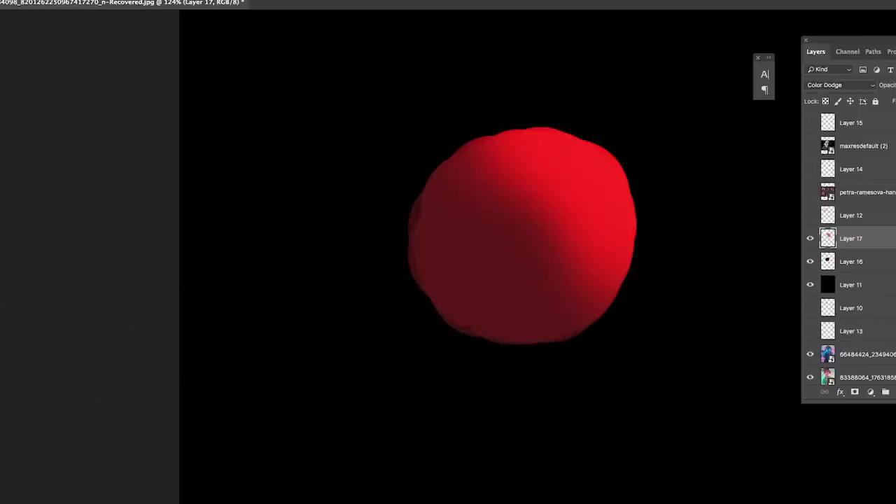
# - Set the brush color to deep red ac1111 and toggle Layer 17 off and on to compare the glow
pyautogui.click(1, 350)
pyautogui.moveTo(698, 253); pyautogui.dragTo(701, 262)
pyautogui.moveTo(663, 176); pyautogui.dragTo(681, 168)
pyautogui.moveTo(702, 258); pyautogui.dragTo(702, 266)
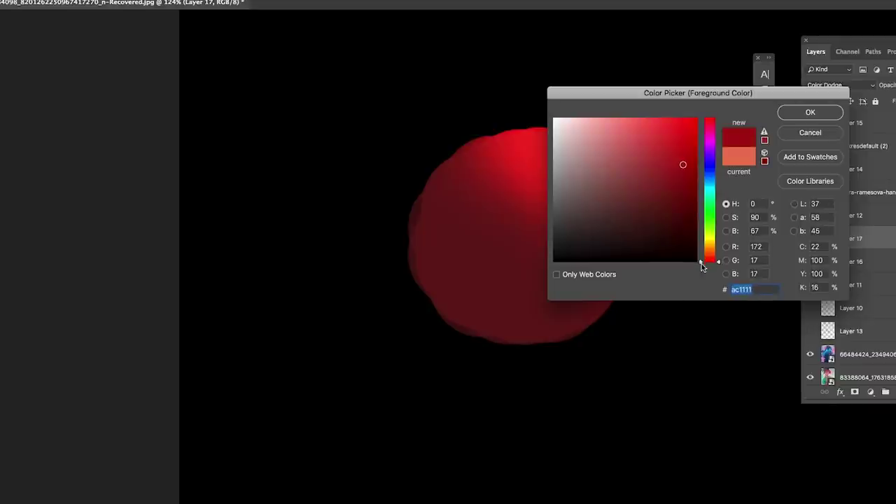
pyautogui.click(797, 114)
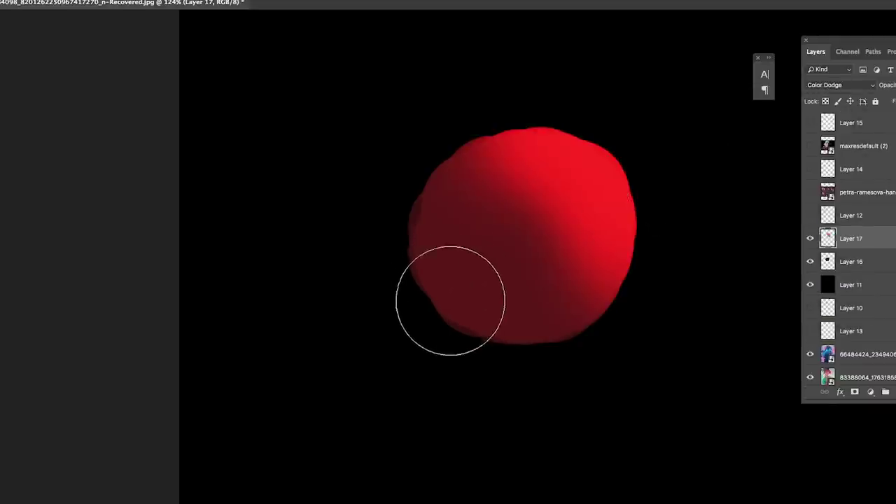
pyautogui.click(811, 239)
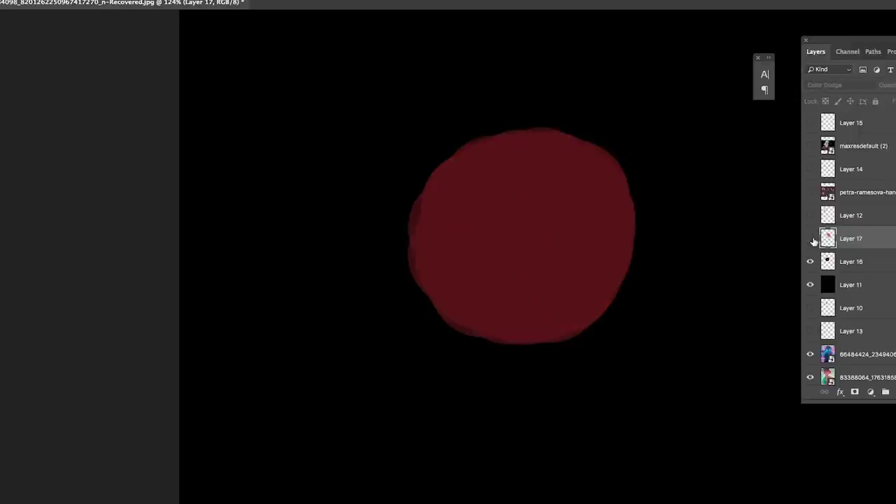
pyautogui.click(811, 239)
# - Paint a soft deep-red glow along the ball's lower-left edge on the Color Dodge layer
pyautogui.moveTo(635, 240)
pyautogui.mouseDown()
pyautogui.moveTo(572, 287)
pyautogui.moveTo(610, 274)
pyautogui.mouseUp()
pyautogui.moveTo(491, 298)
pyautogui.mouseDown()
pyautogui.moveTo(519, 300)
pyautogui.moveTo(488, 294)
pyautogui.moveTo(532, 307)
pyautogui.moveTo(482, 306)
pyautogui.moveTo(501, 316)
pyautogui.moveTo(529, 315)
pyautogui.moveTo(463, 301)
pyautogui.moveTo(520, 320)
pyautogui.mouseUp()
pyautogui.scroll(1, 520, 320)
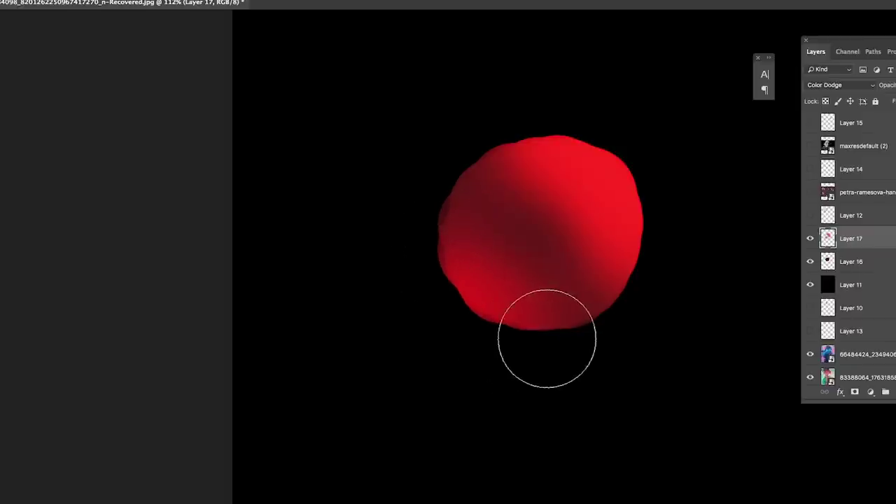
pyautogui.scroll(-5, 576, 329)
pyautogui.scroll(-3, 588, 296)
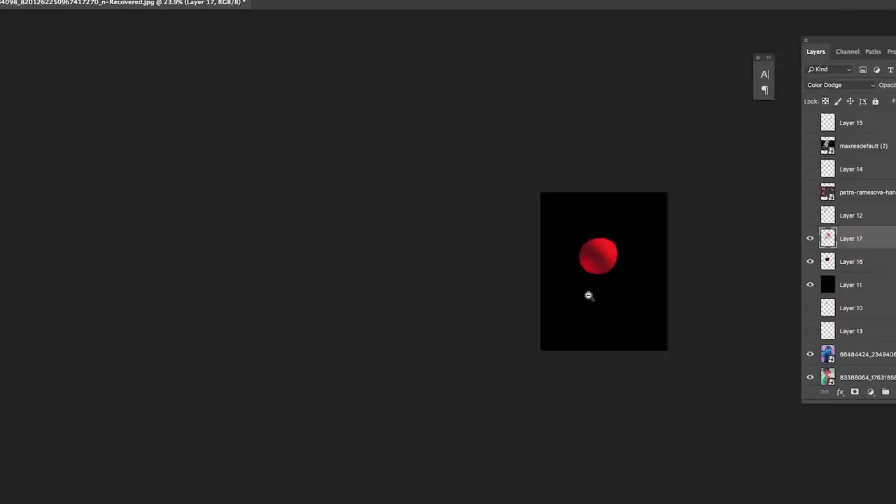
# - Pick light peach ffba95 and paint a soft highlight on the ball's upper-right side on Layer 18
pyautogui.scroll(6, 637, 236)
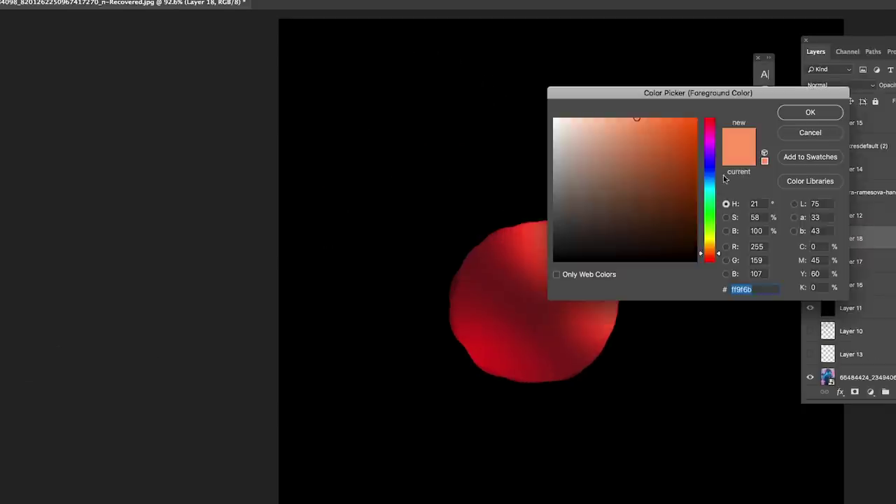
pyautogui.click(620, 116)
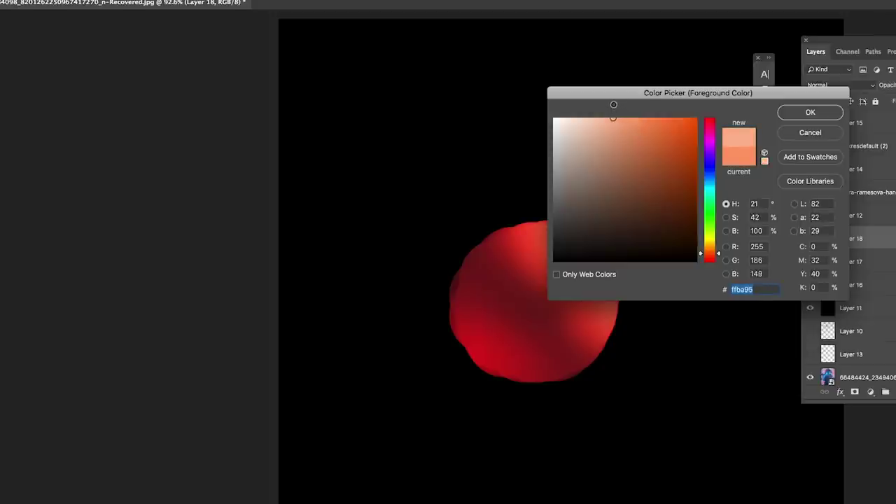
pyautogui.click(789, 114)
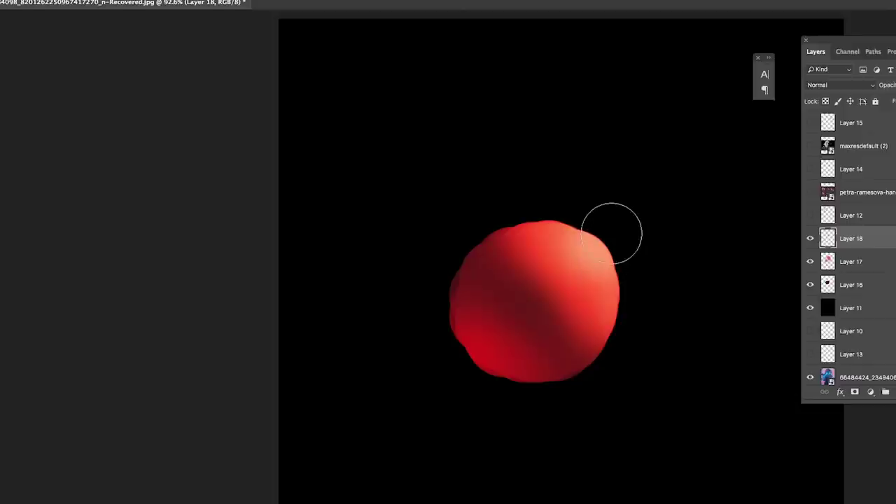
pyautogui.moveTo(610, 250)
pyautogui.mouseDown()
pyautogui.moveTo(555, 280)
pyautogui.moveTo(617, 243)
pyautogui.mouseUp()
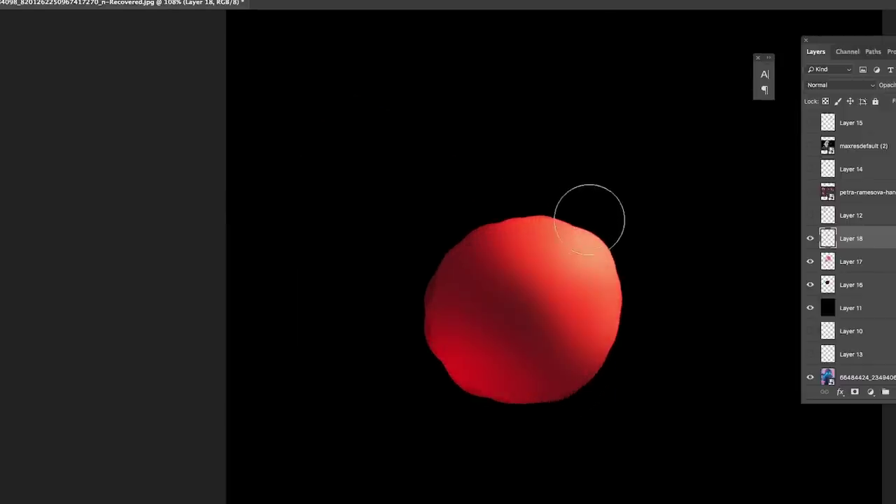
# - Shrink the brush and refine the pale highlight along the ball's upper-right edge
pyautogui.press('[')
pyautogui.press('[')
pyautogui.press('[')
pyautogui.press('[')
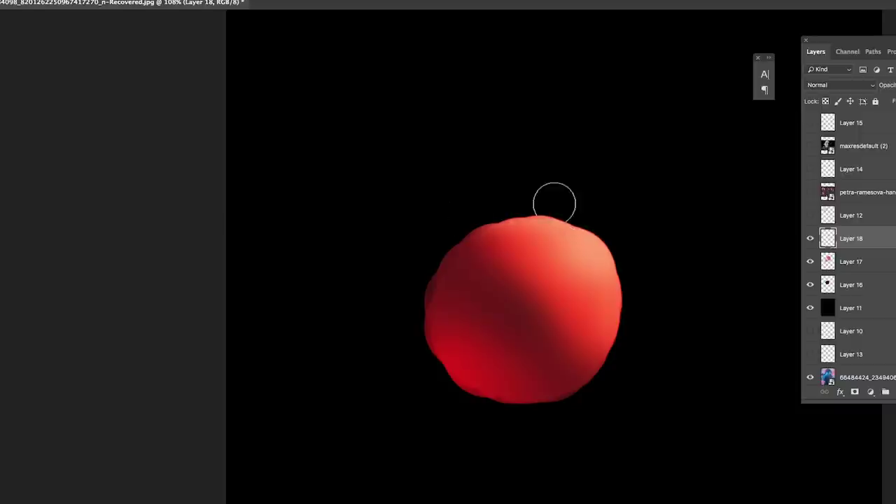
pyautogui.press('[')
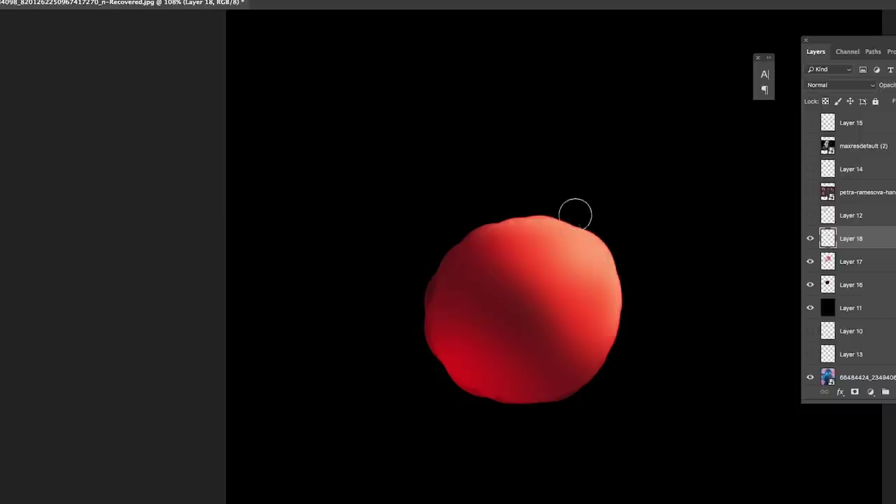
pyautogui.moveTo(615, 323); pyautogui.dragTo(580, 355)
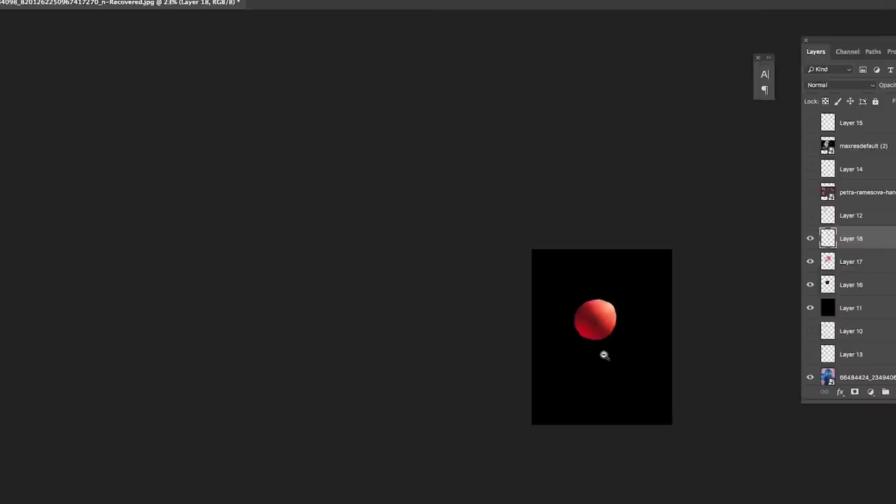
pyautogui.scroll(3, 604, 355)
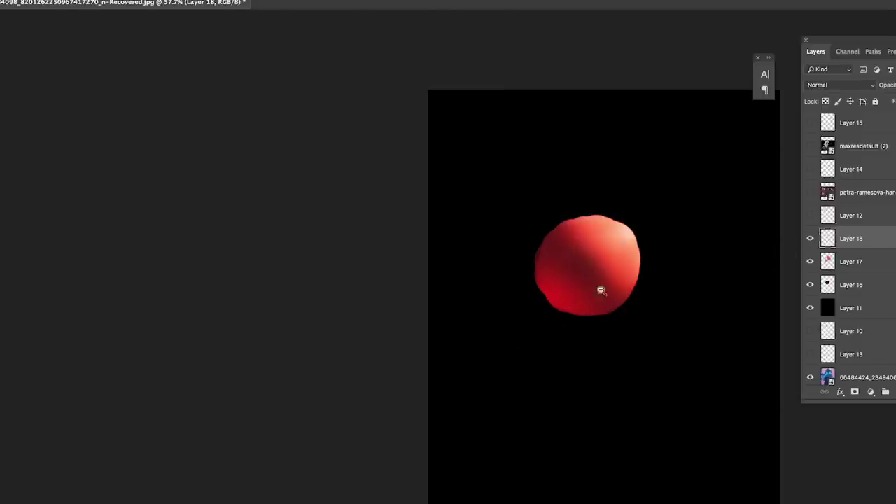
pyautogui.moveTo(579, 289); pyautogui.dragTo(607, 276)
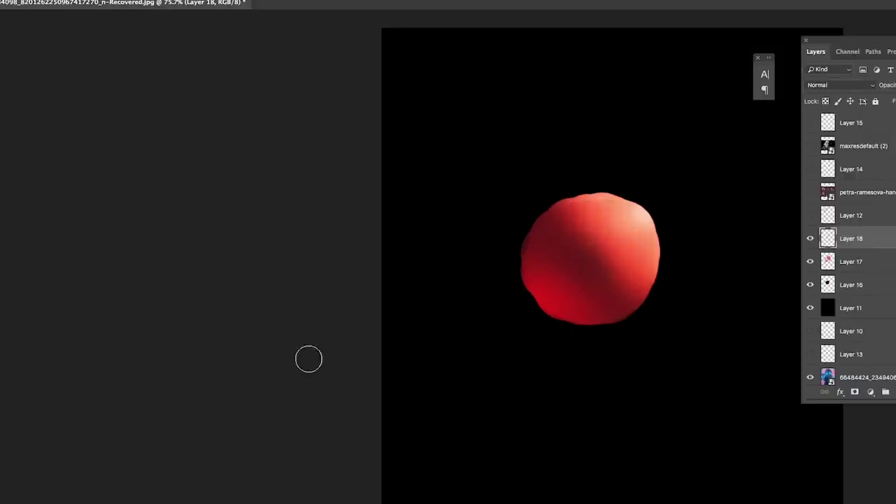
# - Set the brush color to red aa1b1b and add a new layer directly beneath the ball layer
pyautogui.click(3, 339)
pyautogui.click(590, 307)
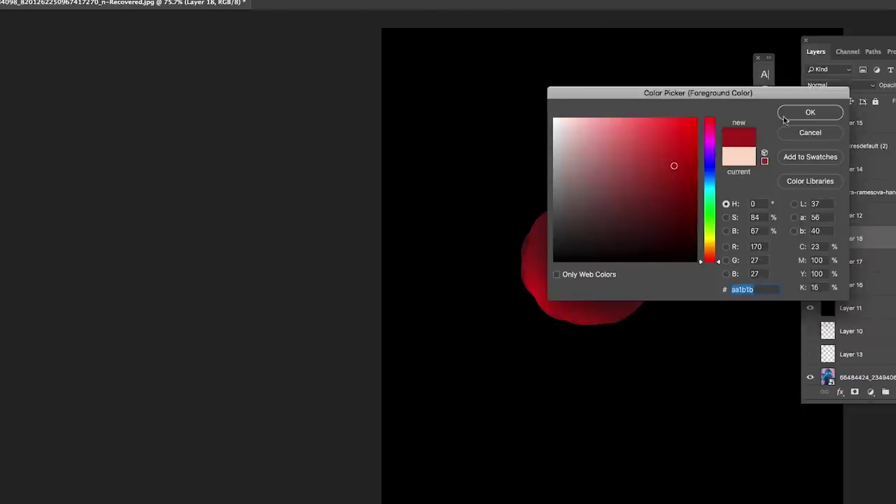
pyautogui.click(809, 112)
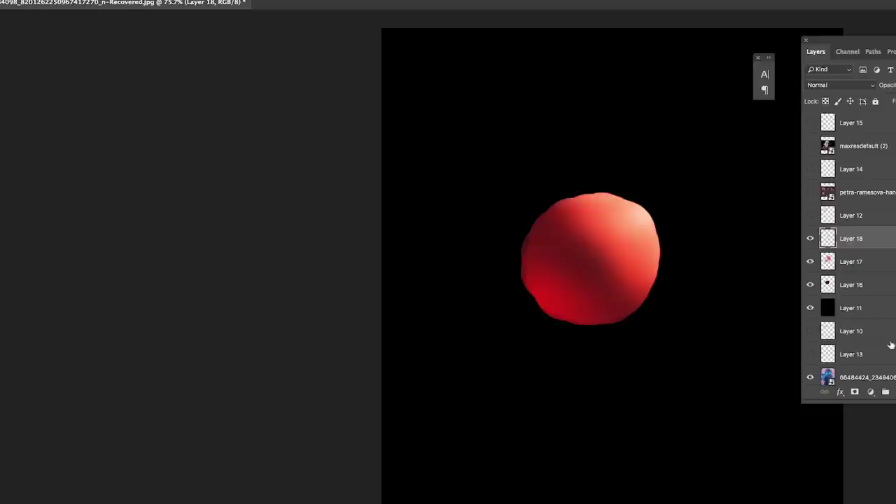
pyautogui.click(854, 293)
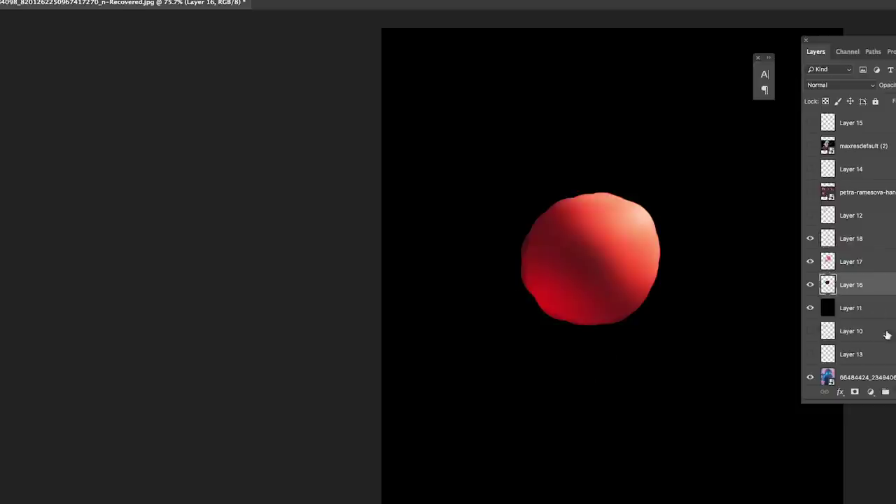
pyautogui.keyDown('super'); pyautogui.click(895, 392); pyautogui.keyUp('super')
# - Enlarge the brush and paint a red glow on the ground beneath the ball
pyautogui.press(']')
pyautogui.press(']')
pyautogui.press(']')
pyautogui.press(']')
pyautogui.press(']')
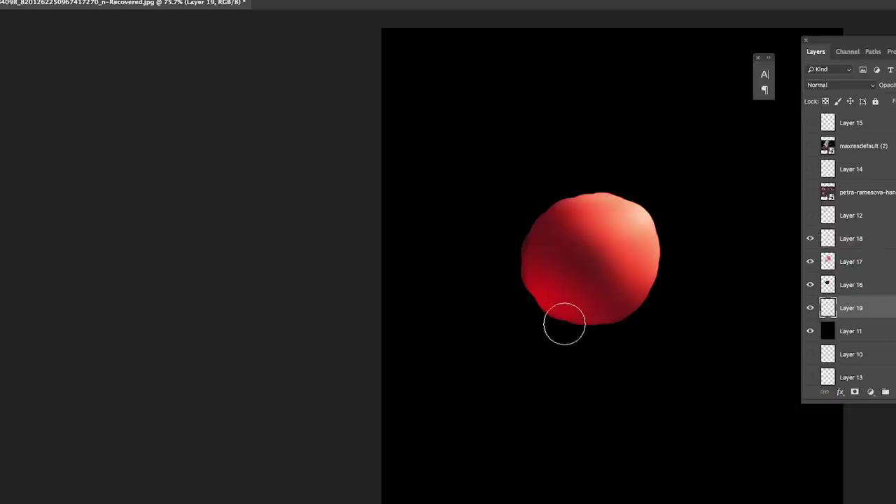
pyautogui.moveTo(574, 326)
pyautogui.mouseDown()
pyautogui.moveTo(514, 328)
pyautogui.moveTo(584, 327)
pyautogui.moveTo(478, 342)
pyautogui.moveTo(522, 332)
pyautogui.moveTo(458, 334)
pyautogui.moveTo(495, 322)
pyautogui.moveTo(480, 336)
pyautogui.moveTo(602, 328)
pyautogui.moveTo(586, 310)
pyautogui.moveTo(451, 330)
pyautogui.moveTo(504, 314)
pyautogui.moveTo(528, 344)
pyautogui.moveTo(467, 355)
pyautogui.moveTo(630, 328)
pyautogui.moveTo(548, 360)
pyautogui.moveTo(619, 337)
pyautogui.moveTo(536, 309)
pyautogui.moveTo(613, 336)
pyautogui.moveTo(598, 318)
pyautogui.moveTo(534, 313)
pyautogui.moveTo(532, 346)
pyautogui.moveTo(605, 361)
pyautogui.mouseUp()
# - Add a layer mask to the ground glow layer and soften the glow's edges around the ball with the brush
pyautogui.press('z')
pyautogui.click(855, 393)
pyautogui.hotkey('alt', 'space')
pyautogui.moveTo(686, 361); pyautogui.dragTo(658, 364)
pyautogui.press('b')
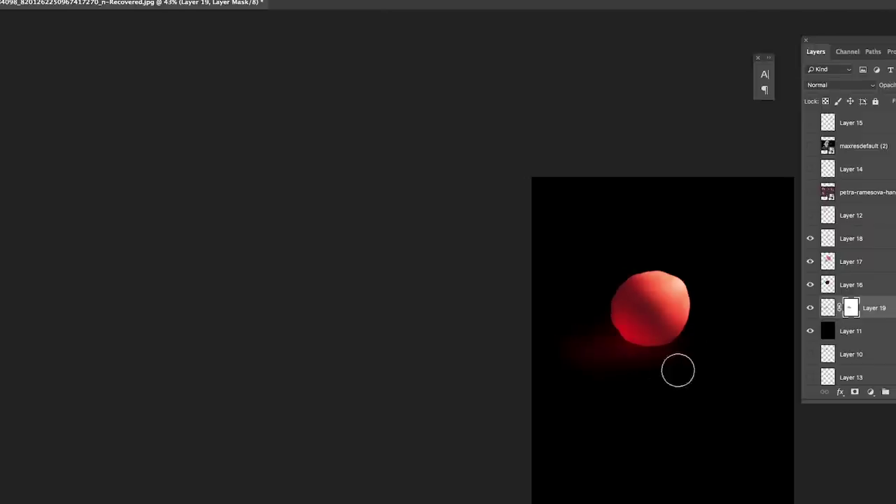
pyautogui.press('z')
pyautogui.moveTo(672, 380); pyautogui.dragTo(630, 394)
pyautogui.press('b')
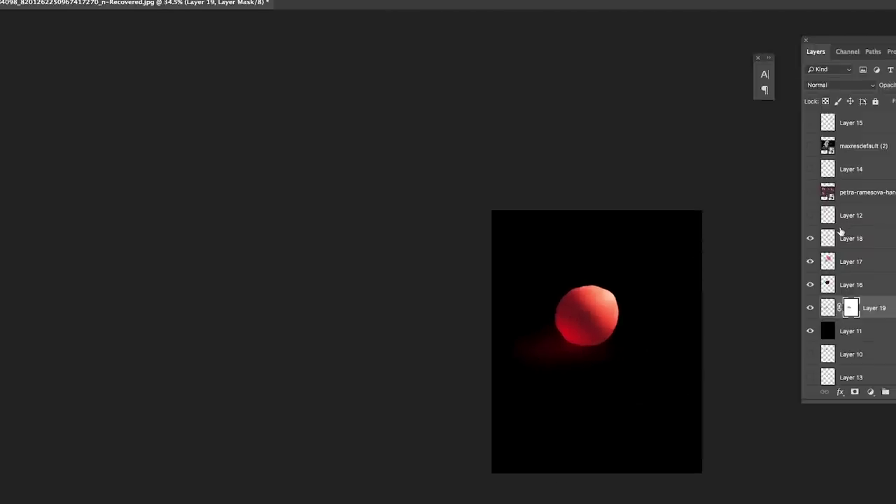
pyautogui.keyDown('alt'); pyautogui.click(609, 342); pyautogui.keyUp('alt')
pyautogui.moveTo(624, 355); pyautogui.dragTo(683, 291)
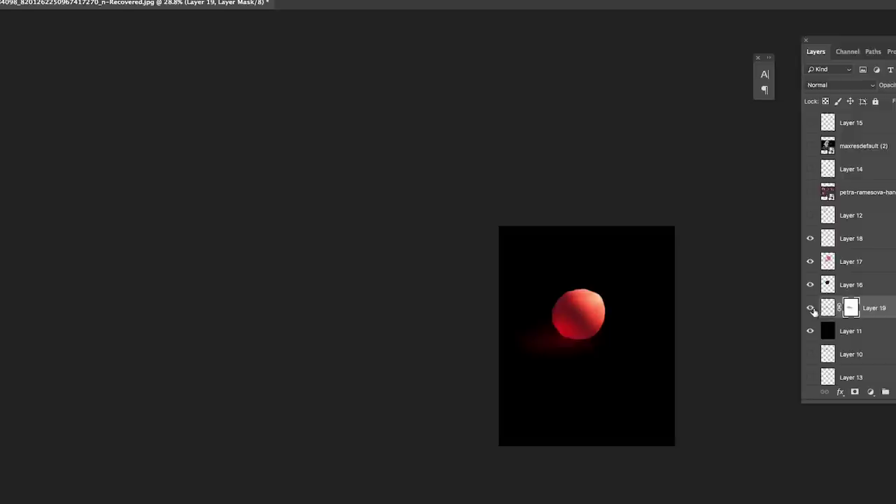
# - Hide the ball layers and black Layer 11 to reveal the jellyfish painting, and draw a stroke beside the left roses on Layer 20
pyautogui.click(810, 240)
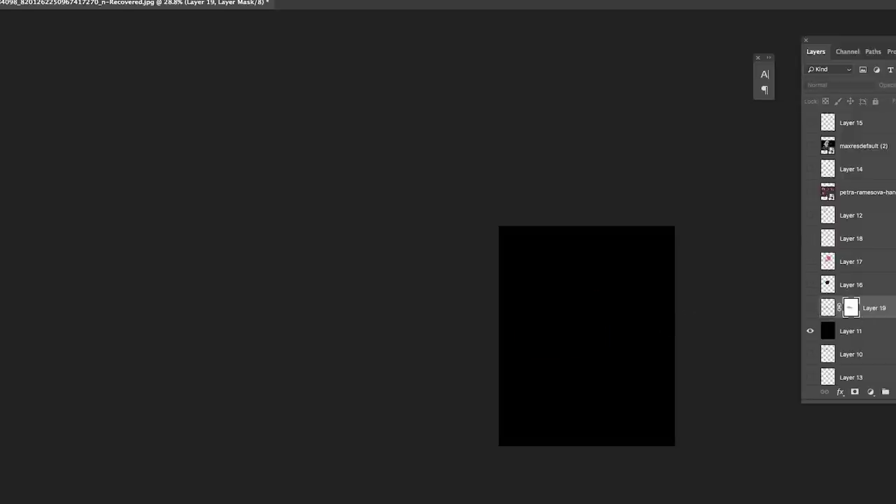
pyautogui.click(810, 332)
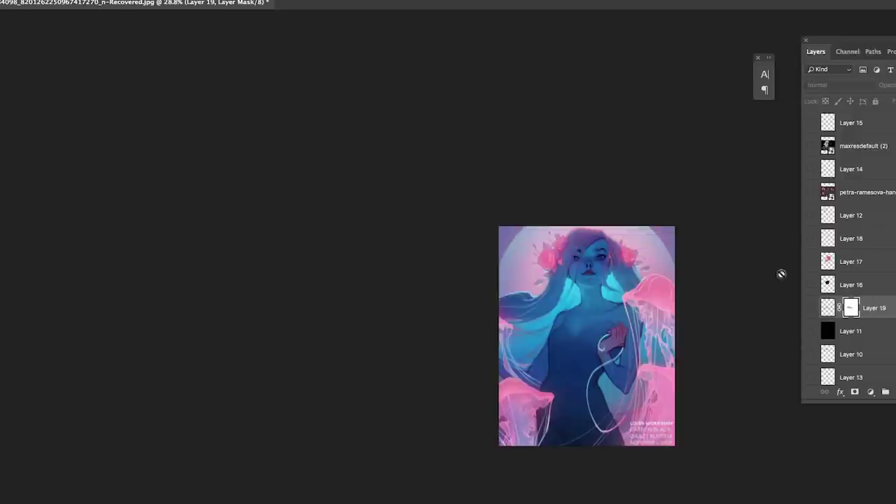
pyautogui.scroll(5, 570, 280)
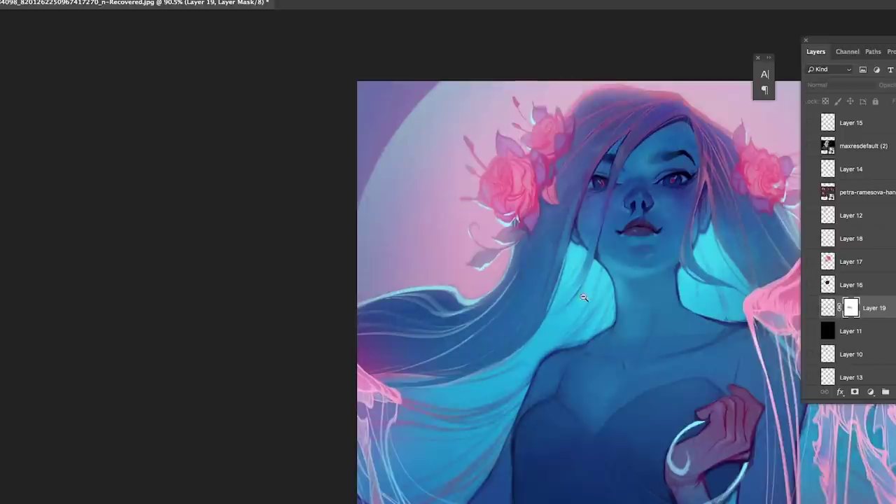
pyautogui.scroll(-2, 585, 292)
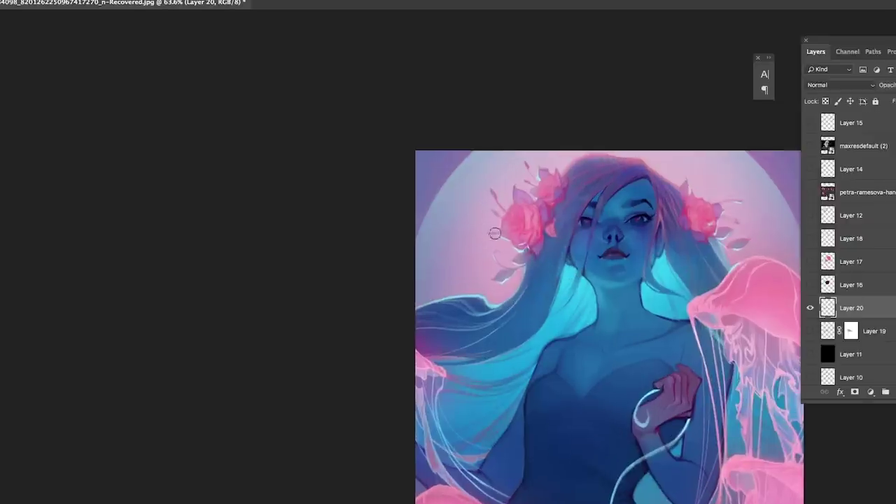
pyautogui.moveTo(480, 185); pyautogui.dragTo(509, 236)
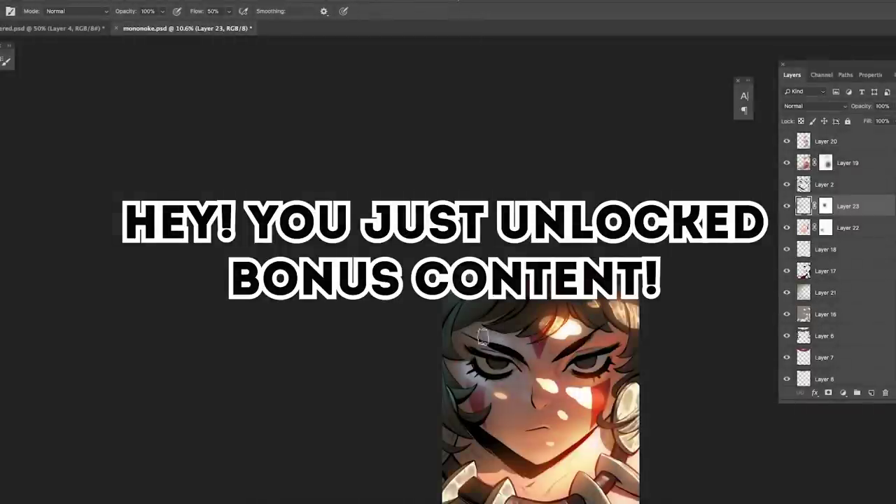
# - Toggle Layer 23 off and on in mononoke.psd to compare the lighting on the portrait
pyautogui.moveTo(544, 363); pyautogui.dragTo(500, 348)
pyautogui.click(787, 207)
pyautogui.click(787, 206)
pyautogui.moveTo(568, 306); pyautogui.dragTo(537, 329)
pyautogui.scroll(5, 526, 320)
# - Choose the Sampled Brush 1 58 preset, try a stroke over the portrait's hair, and undo it
pyautogui.rightClick(503, 307)
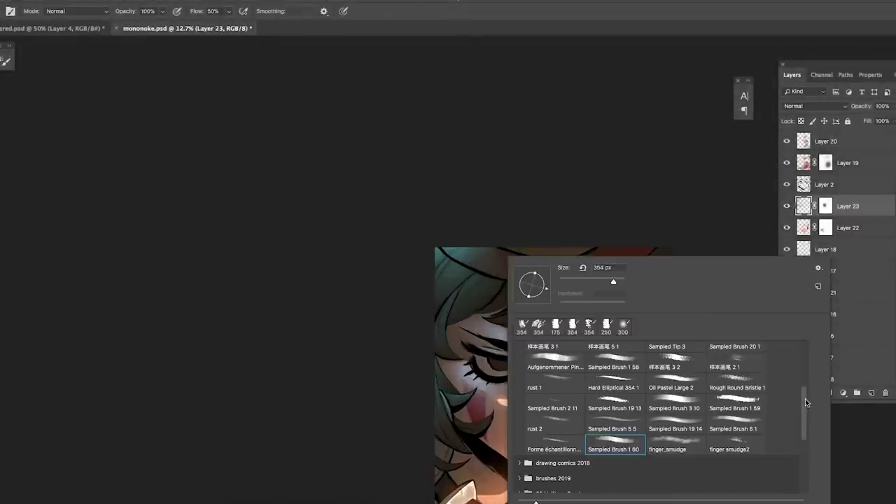
pyautogui.scroll(3, 806, 403)
pyautogui.click(614, 438)
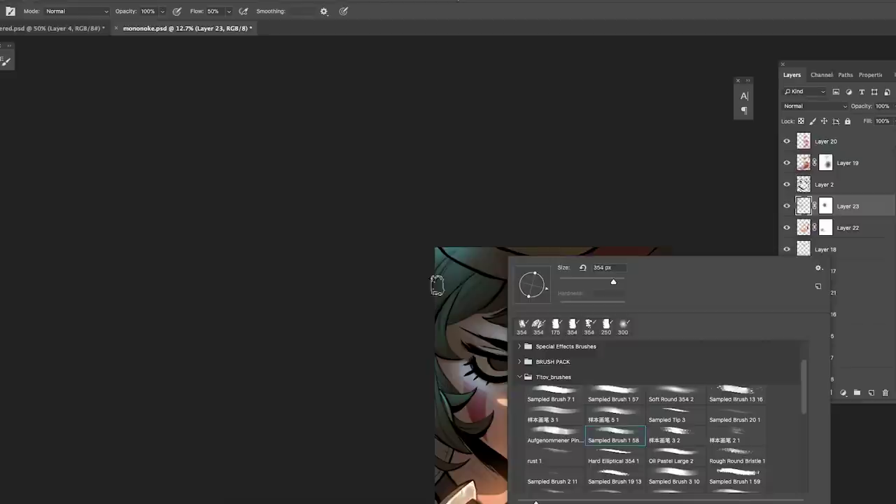
pyautogui.click(437, 285)
pyautogui.moveTo(518, 266); pyautogui.dragTo(462, 410)
pyautogui.press('super+z')
# - Sample the teal of the hair beneath the hat and adjust it in the color picker as the brush color
pyautogui.moveTo(450, 267); pyautogui.dragTo(493, 246)
pyautogui.keyDown('alt'); pyautogui.click(456, 265); pyautogui.keyUp('alt')
pyautogui.press('n')
pyautogui.click(602, 213)
pyautogui.press('Return')
pyautogui.rightClick(460, 280)
pyautogui.click(337, 315)
# - Lasso the hair section at the portrait's upper-left edge and hide the selection outline
pyautogui.press('l')
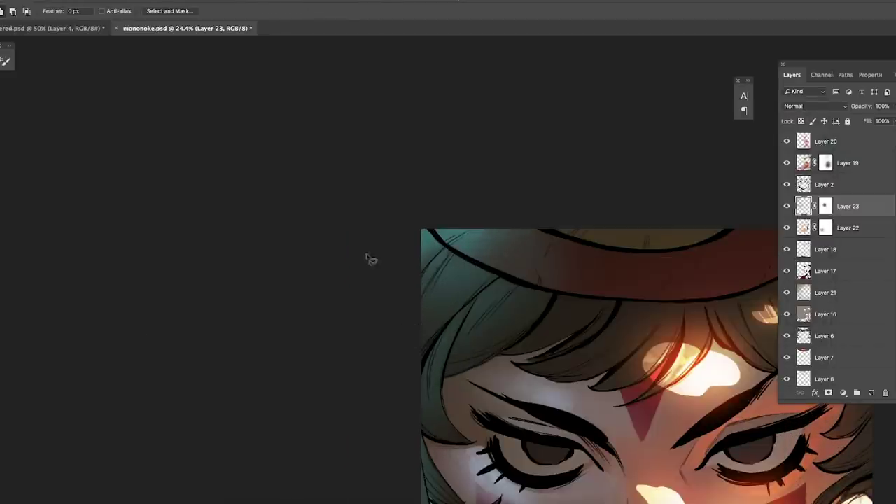
pyautogui.moveTo(428, 292)
pyautogui.mouseDown()
pyautogui.moveTo(444, 335)
pyautogui.moveTo(491, 290)
pyautogui.moveTo(482, 262)
pyautogui.mouseUp()
pyautogui.press('b')
pyautogui.press('super+h')
# - Paint brighter teal light over the selected hair below the hat brim with a smaller brush
pyautogui.press('[')
pyautogui.press('[')
pyautogui.press('[')
pyautogui.press('[')
pyautogui.moveTo(455, 289)
pyautogui.mouseDown()
pyautogui.moveTo(492, 284)
pyautogui.moveTo(412, 379)
pyautogui.mouseUp()
pyautogui.moveTo(458, 258)
pyautogui.mouseDown()
pyautogui.moveTo(378, 320)
pyautogui.moveTo(459, 274)
pyautogui.mouseUp()
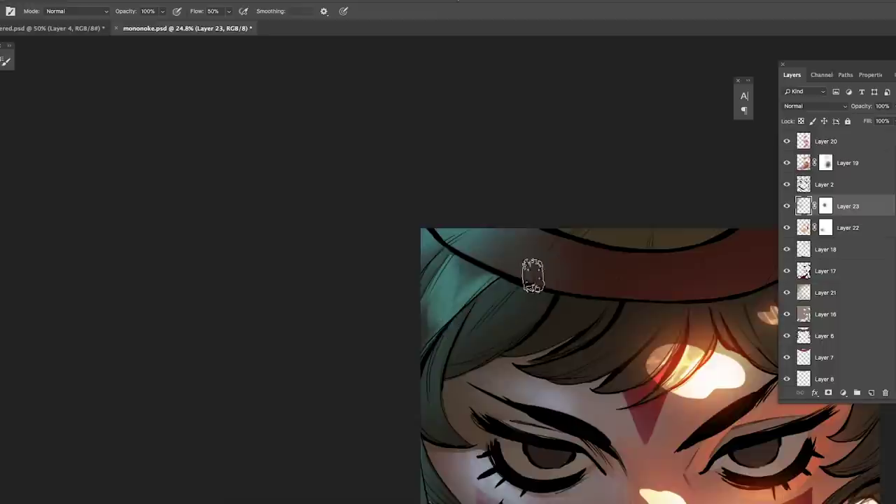
pyautogui.scroll(-3, 400, 353)
pyautogui.scroll(3, 449, 314)
pyautogui.scroll(-3, 403, 350)
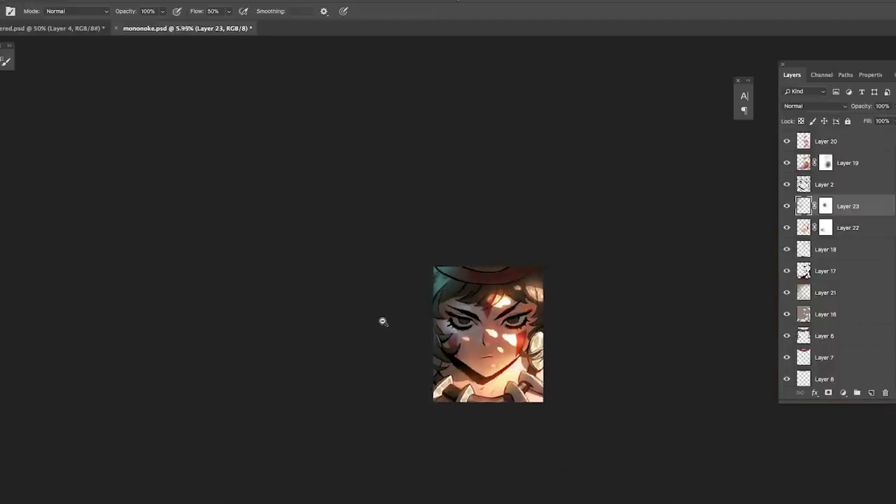
# - Lasso the outer hair strand below the hat brim, brush teal light over it, and save the document
pyautogui.scroll(3, 383, 320)
pyautogui.press('l')
pyautogui.hotkey('ctrl', 's')
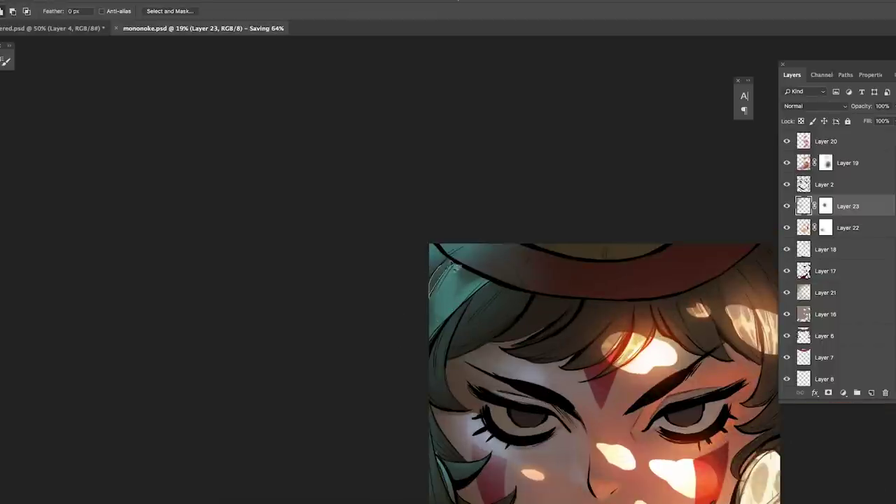
pyautogui.press('b')
pyautogui.scroll(-2, 415, 321)
pyautogui.scroll(-1, 415, 321)
pyautogui.scroll(4, 392, 339)
pyautogui.hotkey('ctrl', 's')
# - Lasso the narrow hair lock curving down beside the temple and hide the selection outline
pyautogui.press('l')
pyautogui.press('b')
pyautogui.press('l')
pyautogui.moveTo(480, 303)
pyautogui.mouseDown()
pyautogui.moveTo(422, 375)
pyautogui.moveTo(416, 457)
pyautogui.moveTo(458, 472)
pyautogui.moveTo(441, 395)
pyautogui.moveTo(481, 305)
pyautogui.mouseUp()
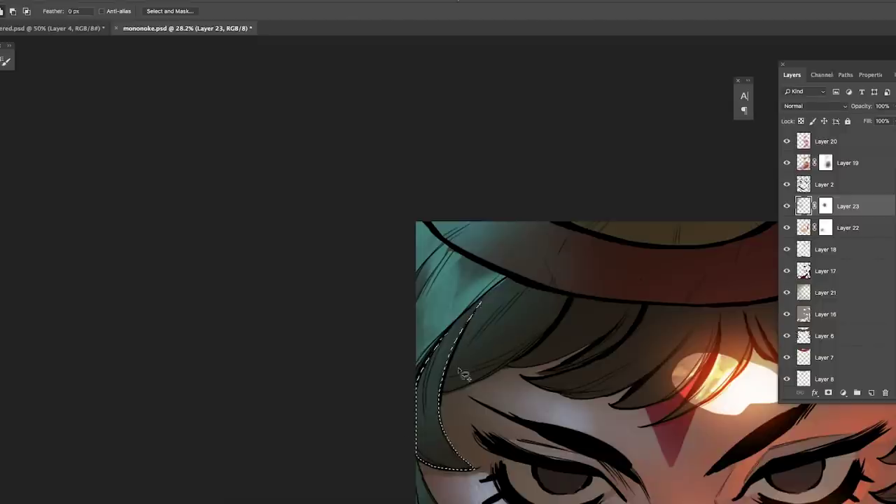
pyautogui.press('b')
pyautogui.hotkey('ctrl', 'h')
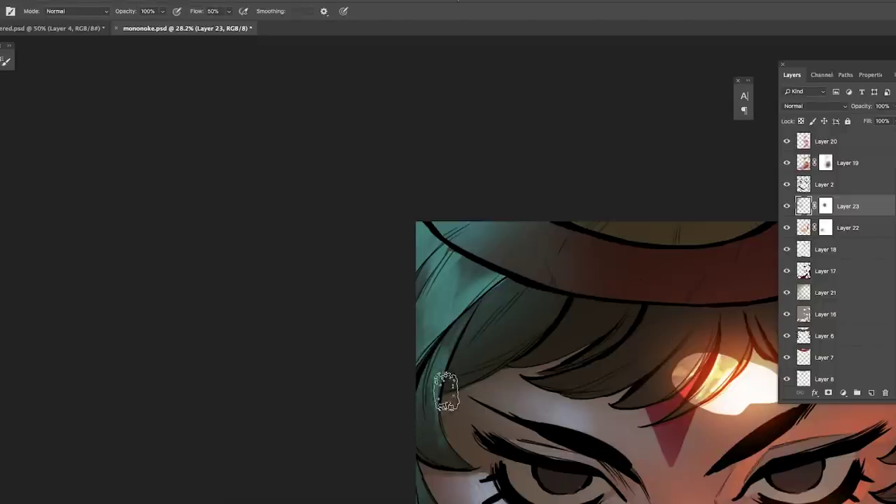
# - Paint teal highlights along the selected temple lock with a smaller brush and save the document
pyautogui.rightClick(457, 437)
pyautogui.click(631, 454)
pyautogui.click(437, 388)
pyautogui.rightClick(449, 369)
pyautogui.moveTo(551, 282); pyautogui.dragTo(536, 282)
pyautogui.click(435, 365)
pyautogui.moveTo(437, 362); pyautogui.dragTo(440, 428)
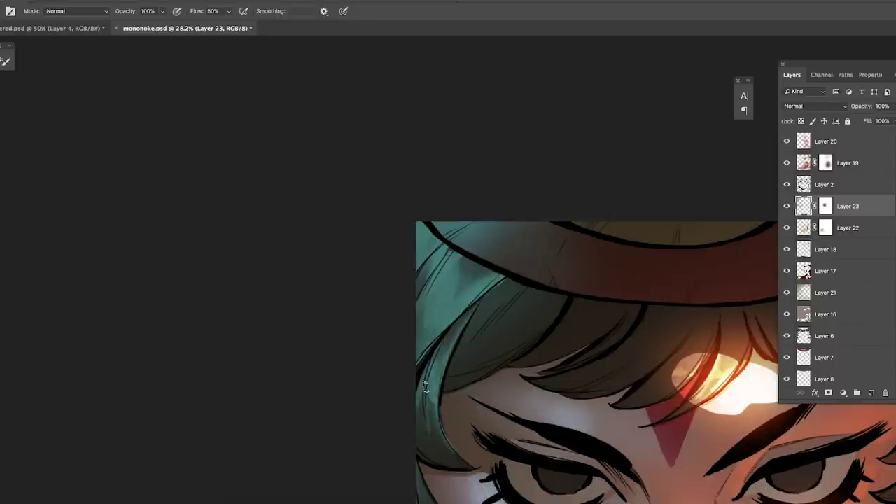
pyautogui.scroll(-5, 460, 343)
pyautogui.hotkey('ctrl', 's')
# - Lasso the first bangs section next to the temple lock and brush teal light over it
pyautogui.press('l')
pyautogui.scroll(5, 462, 339)
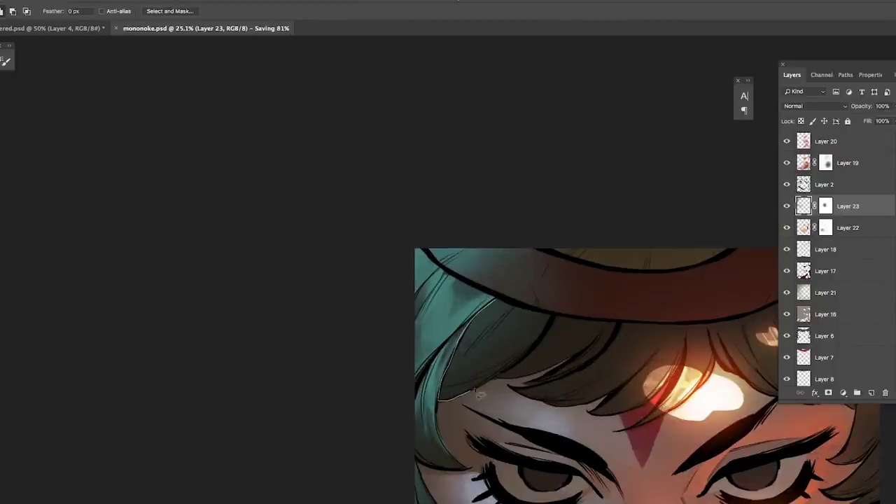
pyautogui.press('b')
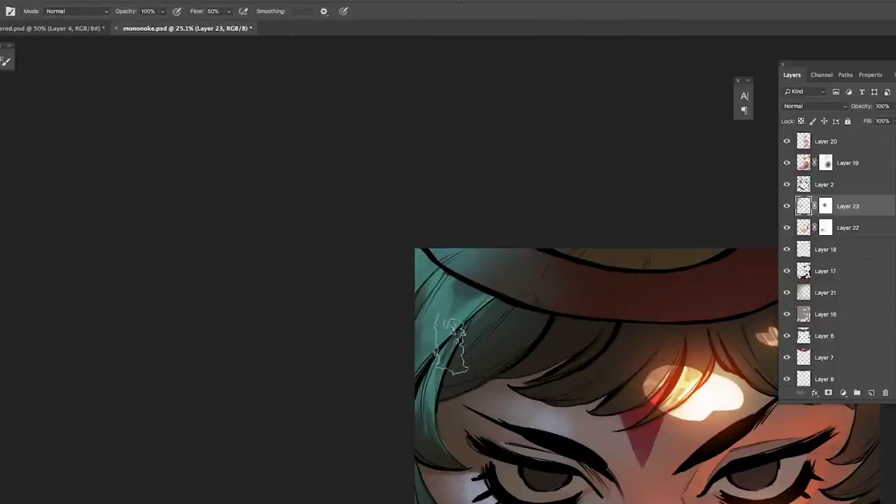
pyautogui.scroll(-3, 543, 304)
pyautogui.scroll(3, 543, 303)
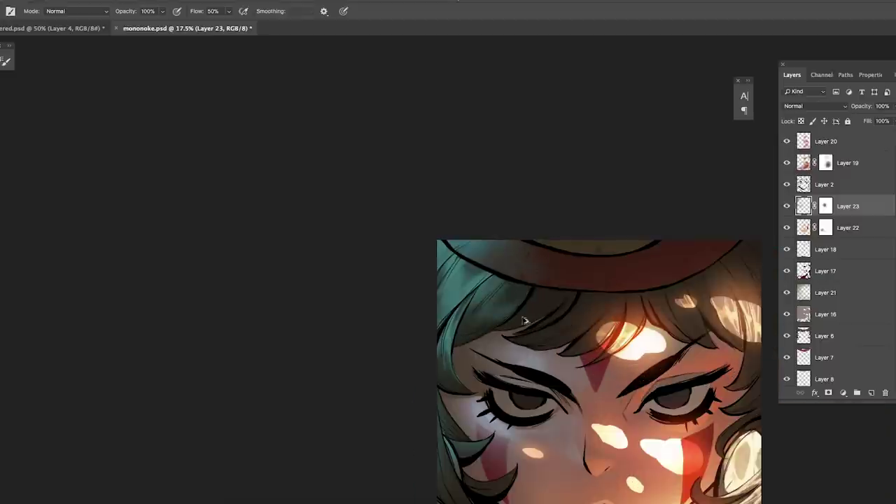
pyautogui.scroll(-4, 474, 329)
pyautogui.scroll(5, 495, 324)
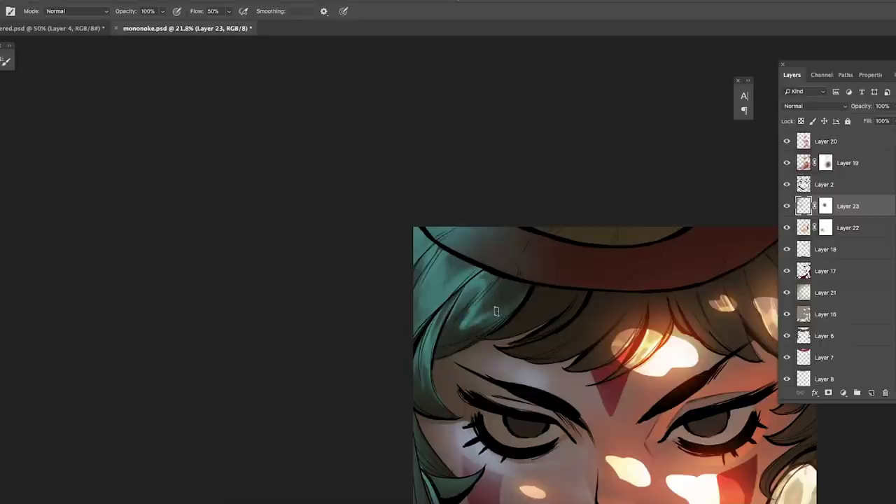
# - Build up brighter teal highlights within the first bangs section and save the document
pyautogui.scroll(-4, 490, 302)
pyautogui.scroll(5, 449, 329)
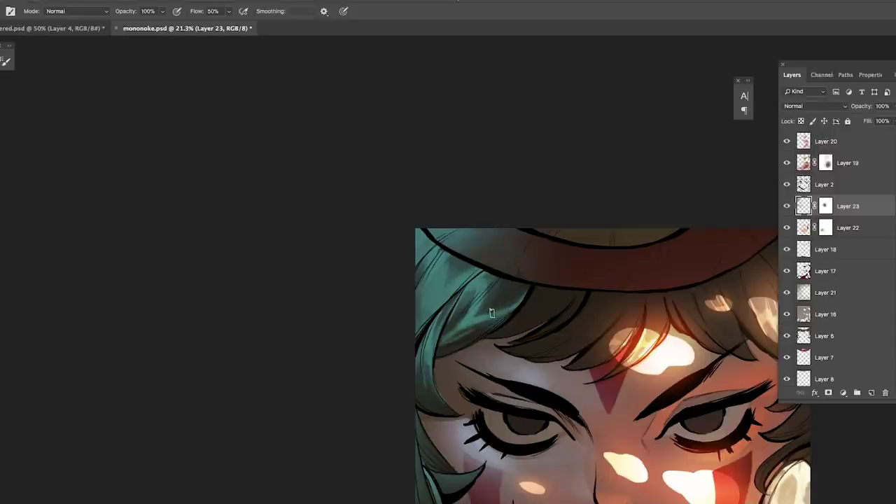
pyautogui.scroll(-3, 480, 331)
pyautogui.scroll(2, 452, 335)
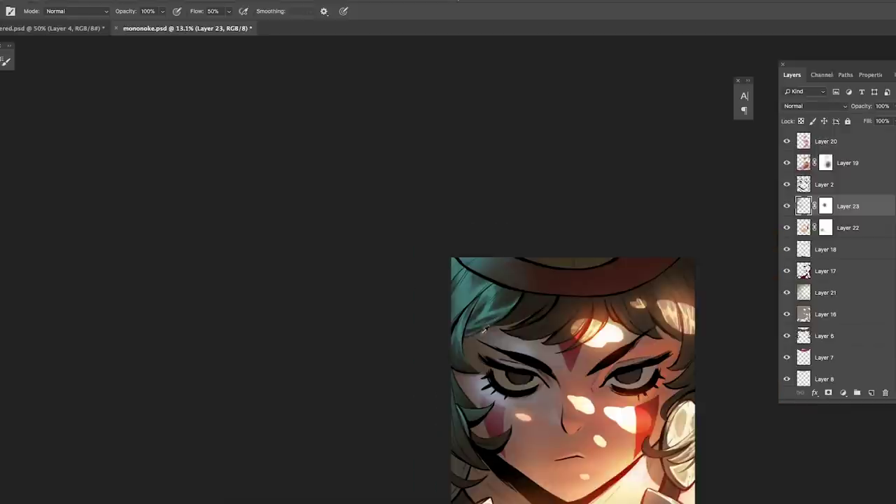
pyautogui.scroll(-3, 523, 285)
pyautogui.scroll(1, 523, 284)
pyautogui.hotkey('ctrl', 's')
# - Lasso the next bangs section under the hat brim, paint softer teal light on it, and save
pyautogui.press('l')
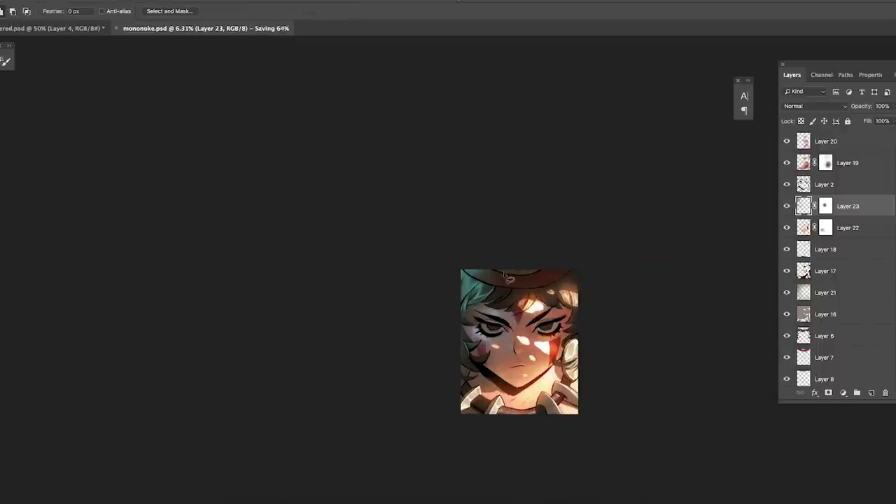
pyautogui.scroll(3, 547, 277)
pyautogui.scroll(1, 457, 326)
pyautogui.moveTo(527, 314); pyautogui.dragTo(506, 286)
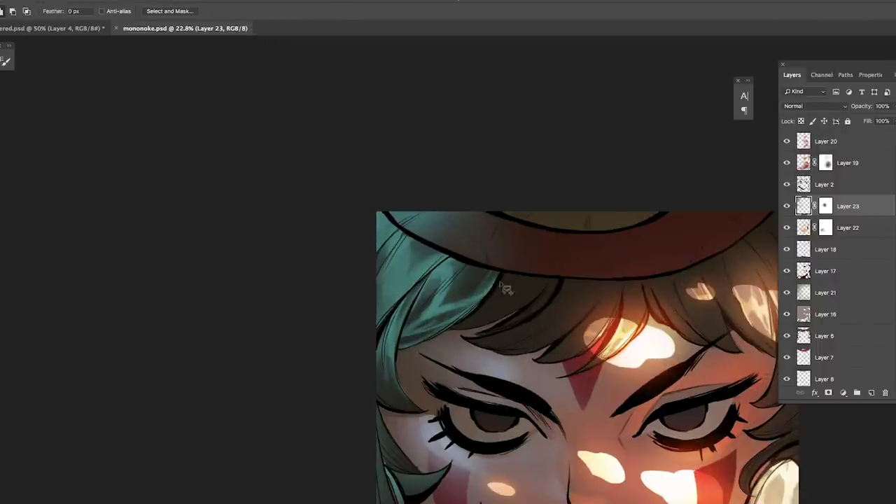
pyautogui.press('b')
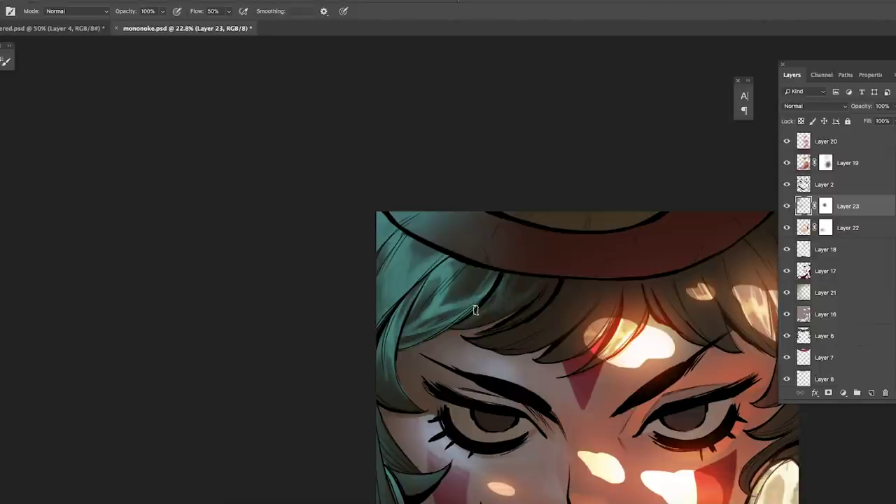
pyautogui.scroll(-3, 545, 280)
pyautogui.scroll(4, 508, 297)
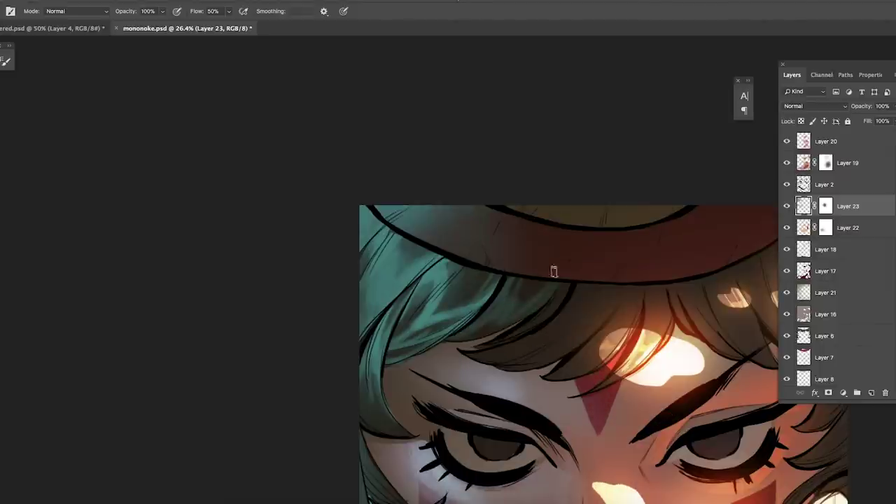
pyautogui.scroll(-3, 490, 308)
pyautogui.hotkey('ctrl', 's')
# - Touch up the inner edge of the second bangs section with teal light and save the document
pyautogui.press('l')
pyautogui.scroll(3, 532, 282)
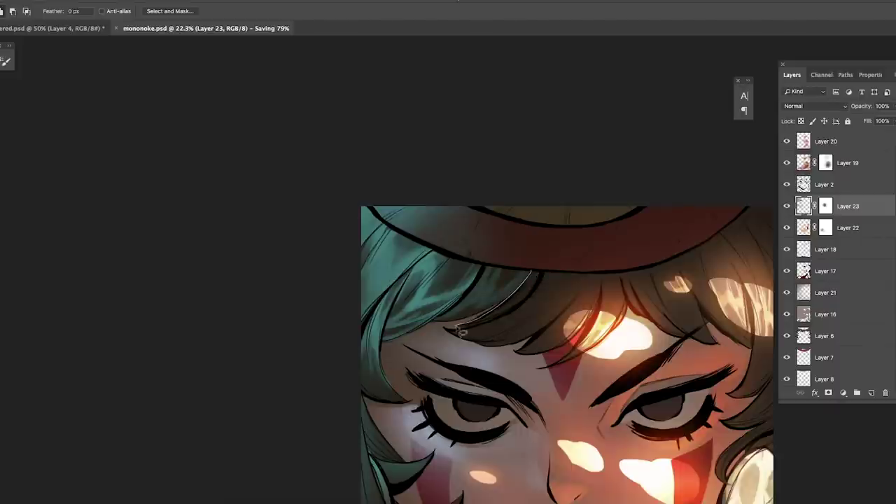
pyautogui.hotkey('ctrl', 'd')
pyautogui.press('b')
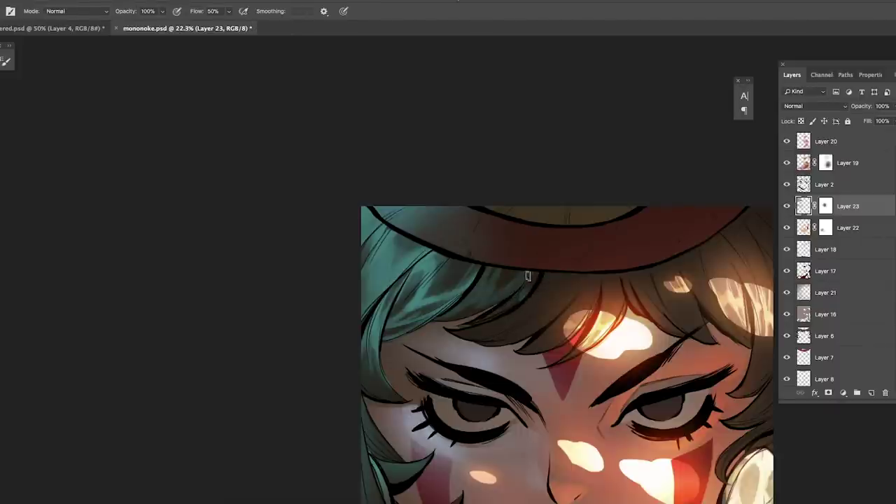
pyautogui.hotkey('ctrl', 's')
# - Lasso the bangs section above the brow, hide the selection outline, and paint muted teal light across it
pyautogui.press('l')
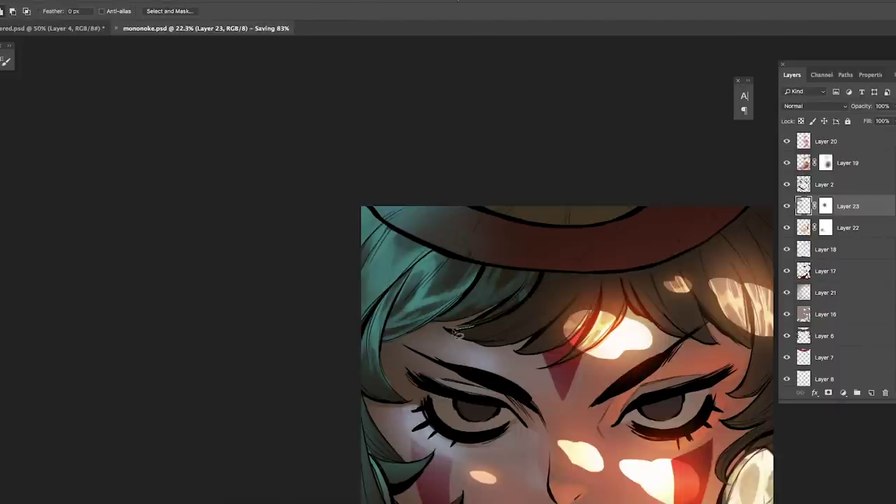
pyautogui.moveTo(534, 338)
pyautogui.mouseDown()
pyautogui.moveTo(579, 276)
pyautogui.moveTo(498, 319)
pyautogui.moveTo(455, 328)
pyautogui.mouseUp()
pyautogui.hotkey('ctrl', 'h')
pyautogui.press('b')
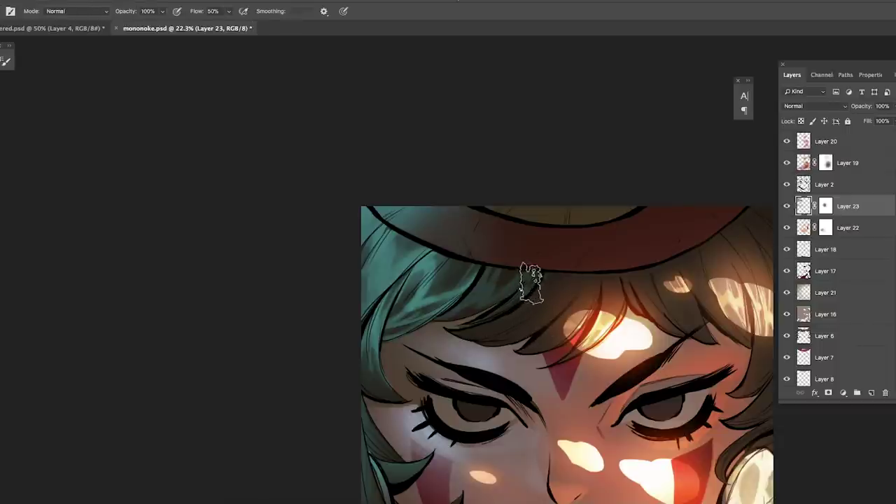
pyautogui.scroll(-3, 503, 312)
pyautogui.scroll(1, 521, 287)
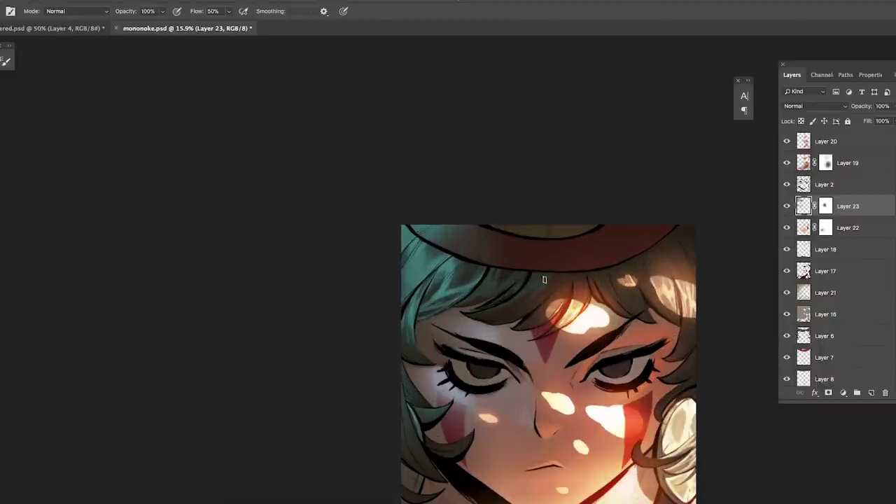
pyautogui.scroll(-4, 472, 307)
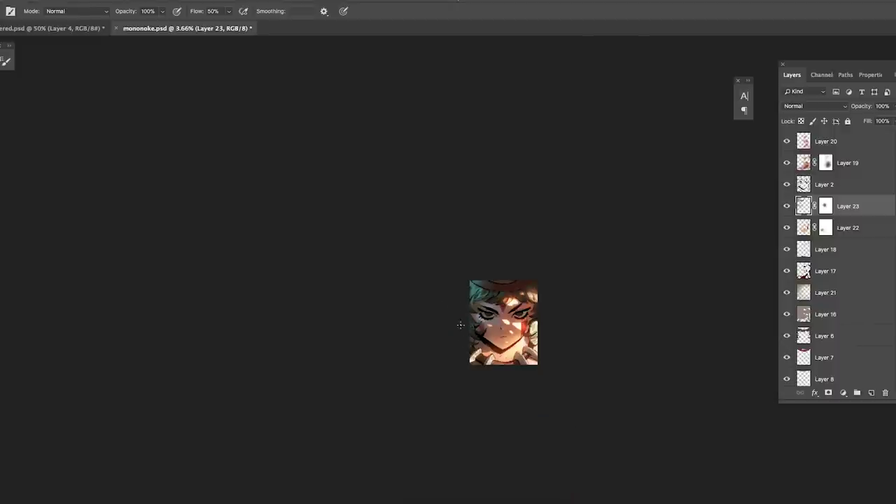
pyautogui.scroll(3, 494, 314)
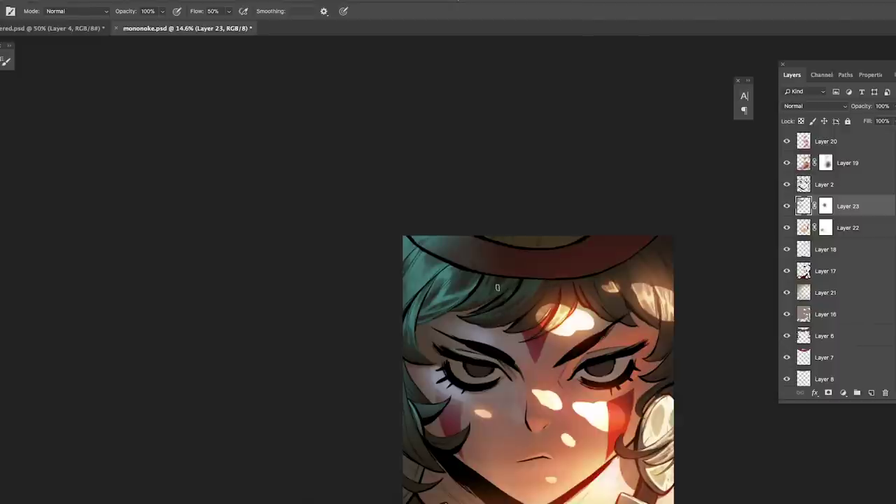
pyautogui.scroll(-2, 400, 343)
pyautogui.scroll(1, 402, 333)
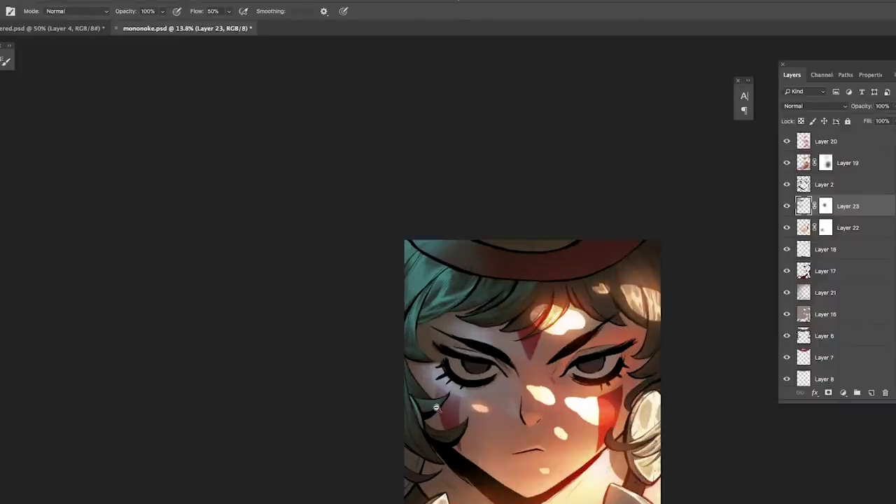
pyautogui.scroll(-1, 436, 408)
# - Lasso the long side hair falling past the shaded cheek and brush teal light along its outer edge
pyautogui.press('l')
pyautogui.scroll(-4, 518, 393)
pyautogui.scroll(6, 535, 394)
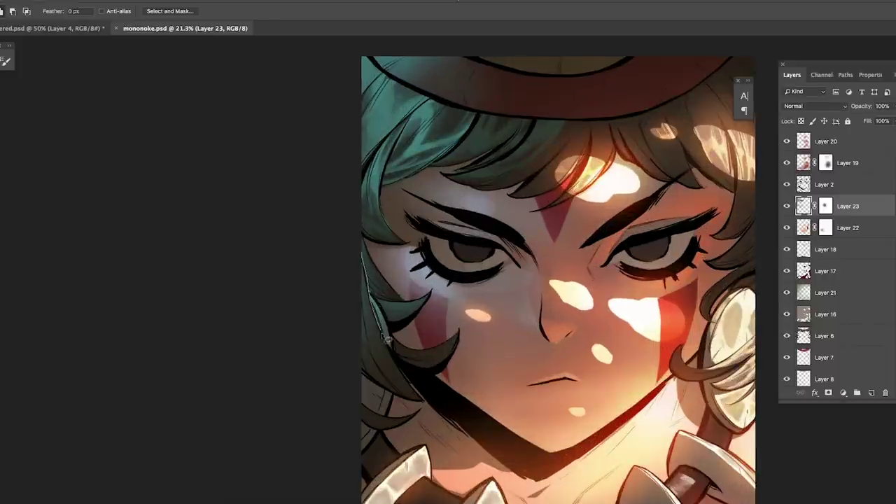
pyautogui.moveTo(424, 406)
pyautogui.mouseDown()
pyautogui.moveTo(377, 388)
pyautogui.moveTo(367, 282)
pyautogui.moveTo(426, 398)
pyautogui.mouseUp()
pyautogui.press('b')
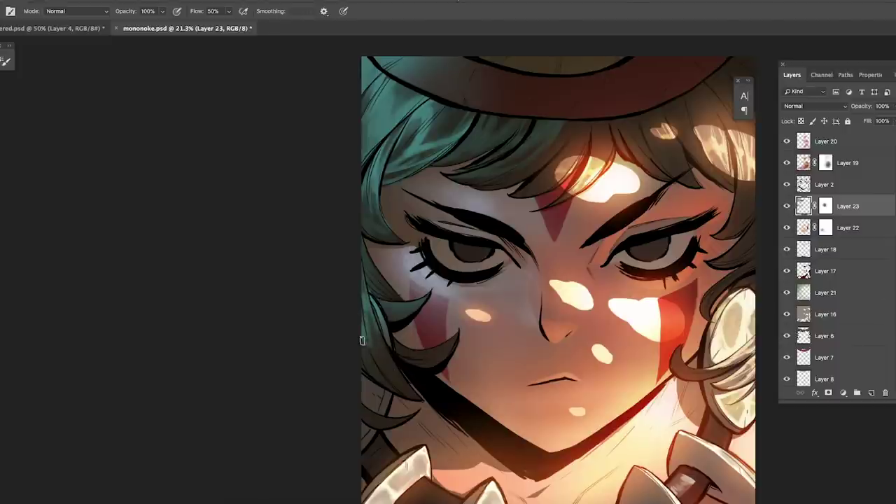
pyautogui.moveTo(402, 356)
pyautogui.mouseDown()
pyautogui.moveTo(348, 360)
pyautogui.moveTo(393, 352)
pyautogui.mouseUp()
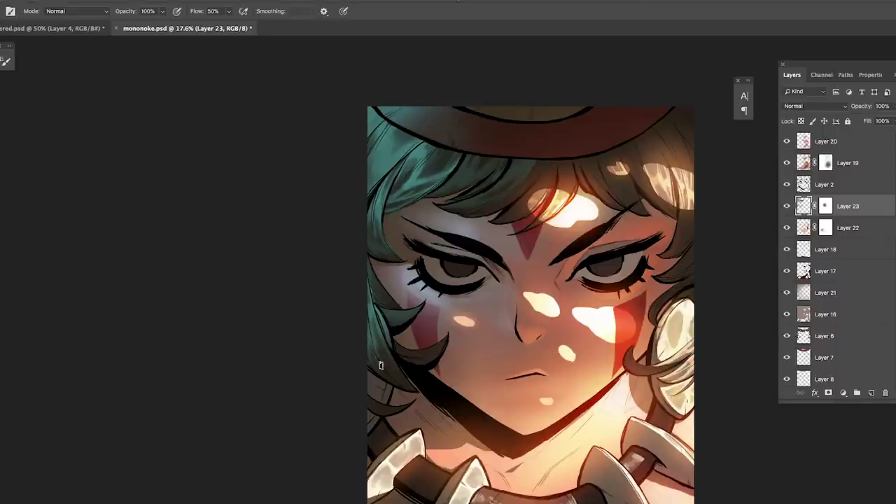
# - Lasso the upper pointed curl that overlaps the red cheek mark on the teal-lit side
pyautogui.press('l')
pyautogui.scroll(-4, 320, 350)
pyautogui.scroll(5, 350, 337)
pyautogui.moveTo(422, 320); pyautogui.dragTo(371, 303)
pyautogui.moveTo(376, 301); pyautogui.dragTo(402, 304)
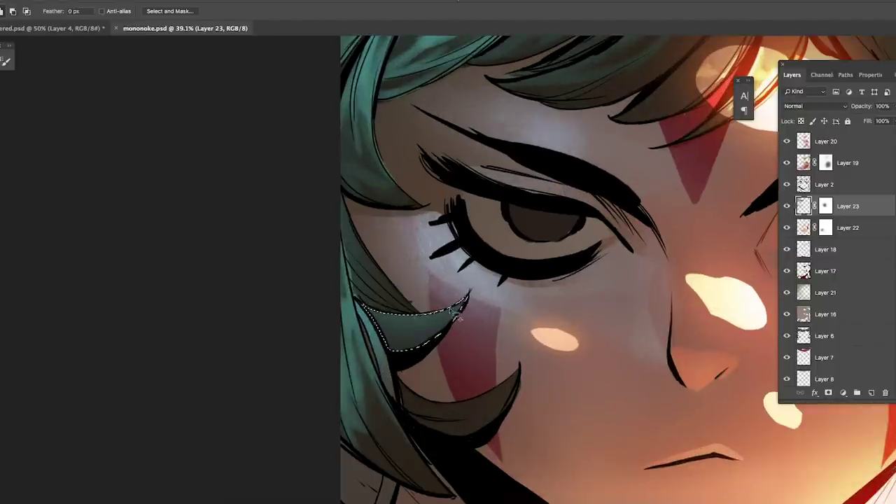
# - Hide the selection outline, paint bright teal light over the upper cheek curl, and save the document
pyautogui.press('b')
pyautogui.hotkey('ctrl', 'h')
pyautogui.moveTo(394, 346)
pyautogui.mouseDown()
pyautogui.moveTo(402, 330)
pyautogui.moveTo(458, 300)
pyautogui.mouseUp()
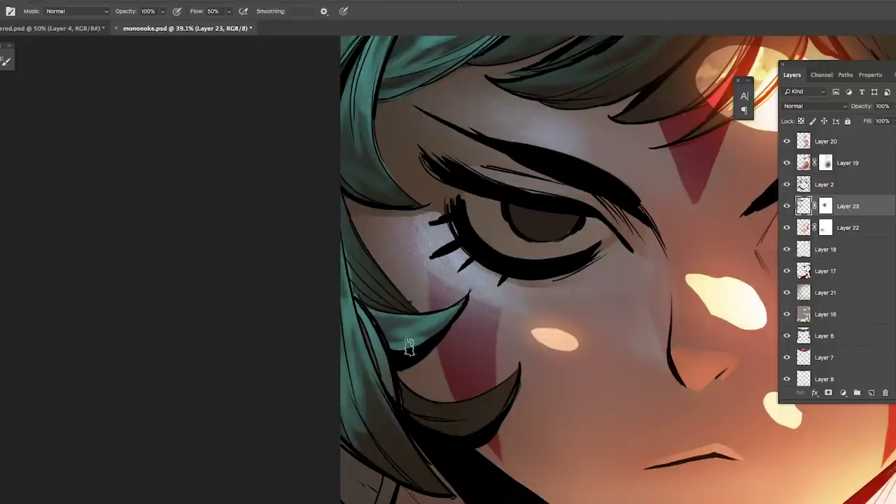
pyautogui.hotkey('ctrl', '0')
pyautogui.hotkey('ctrl', 's')
# - Lasso the thin strand between the temple lock and cheek curl, paint teal highlights on it, and save
pyautogui.press('l')
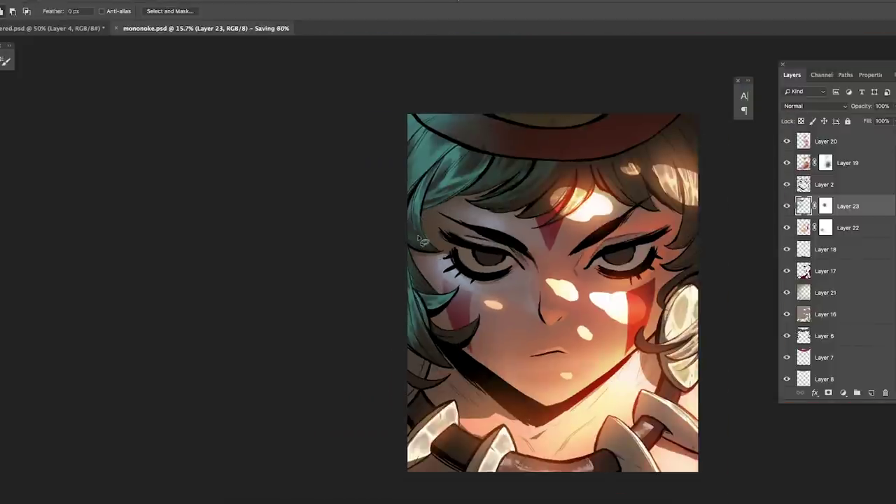
pyautogui.scroll(3, 404, 260)
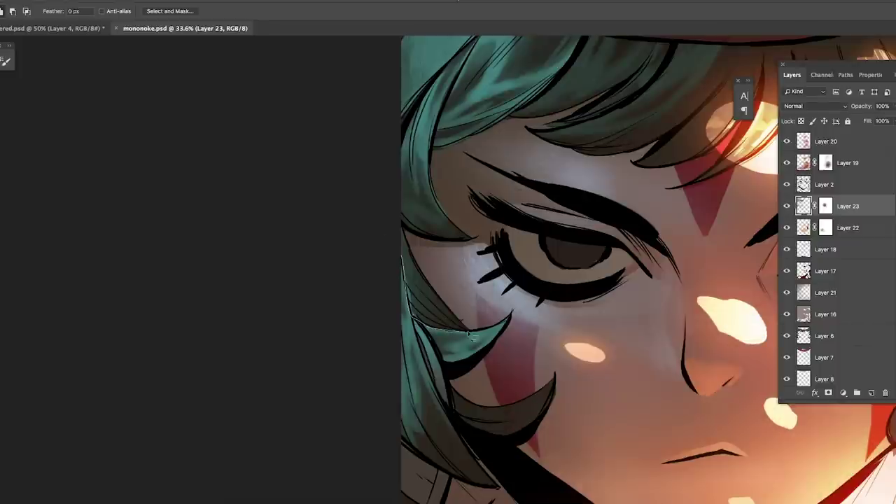
pyautogui.moveTo(424, 275); pyautogui.dragTo(405, 251)
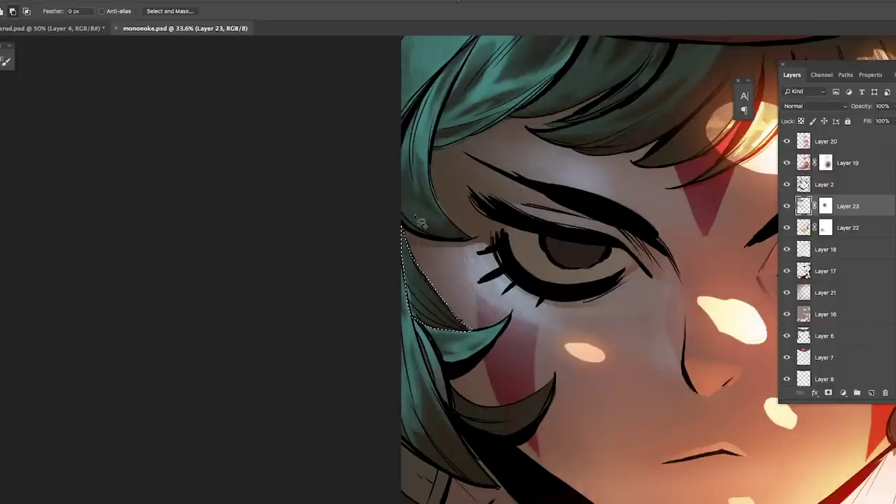
pyautogui.hotkey('ctrl', 'd')
pyautogui.press('b')
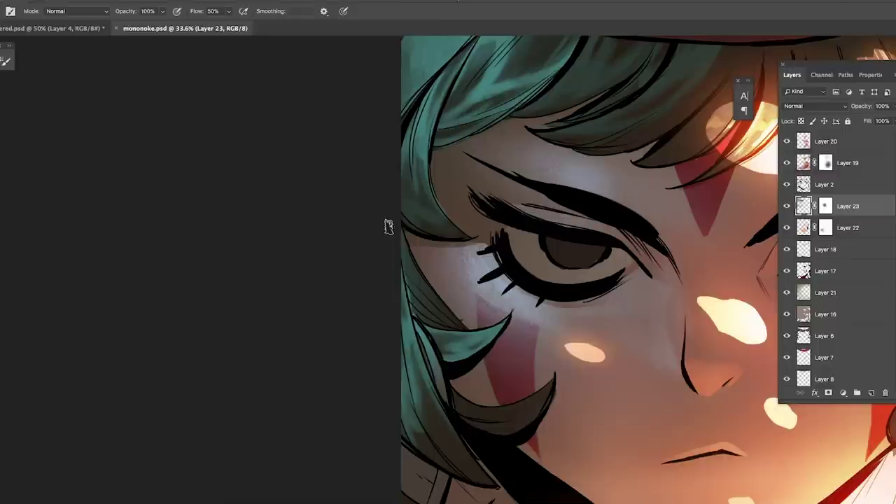
pyautogui.moveTo(410, 275); pyautogui.dragTo(415, 269)
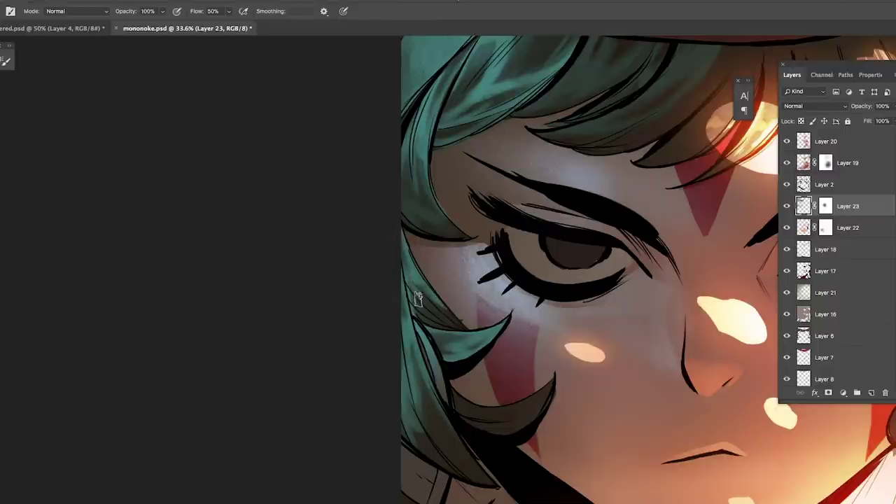
pyautogui.moveTo(431, 294); pyautogui.dragTo(382, 291)
pyautogui.press('super+s')
# - Lasso the lower side hair beneath the cheek curl and brush teal light over it
pyautogui.scroll(-1, 409, 342)
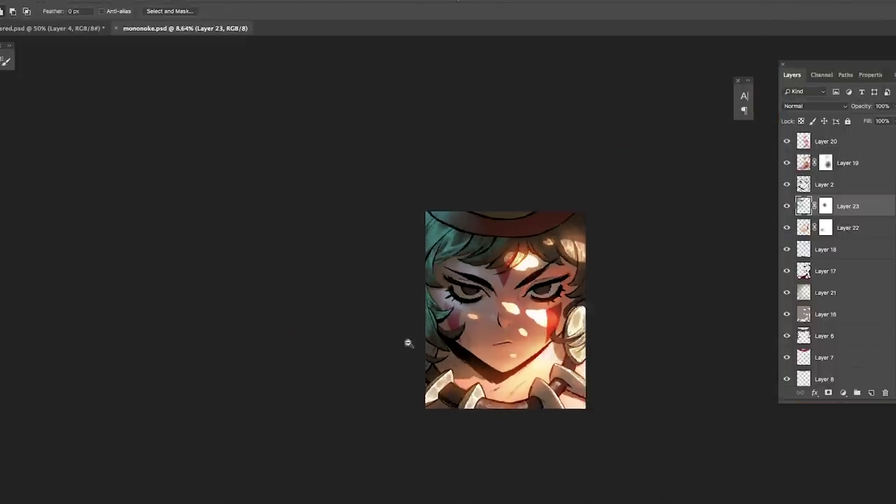
pyautogui.scroll(1, 427, 322)
pyautogui.moveTo(427, 322); pyautogui.dragTo(424, 308)
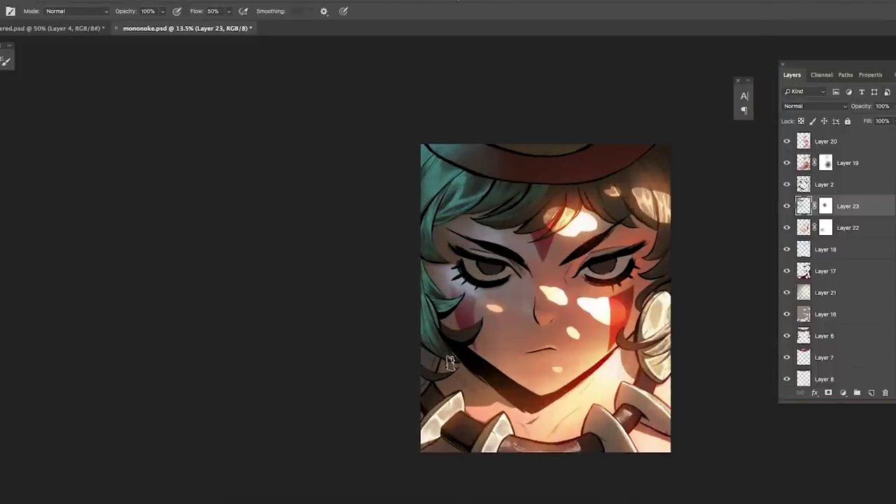